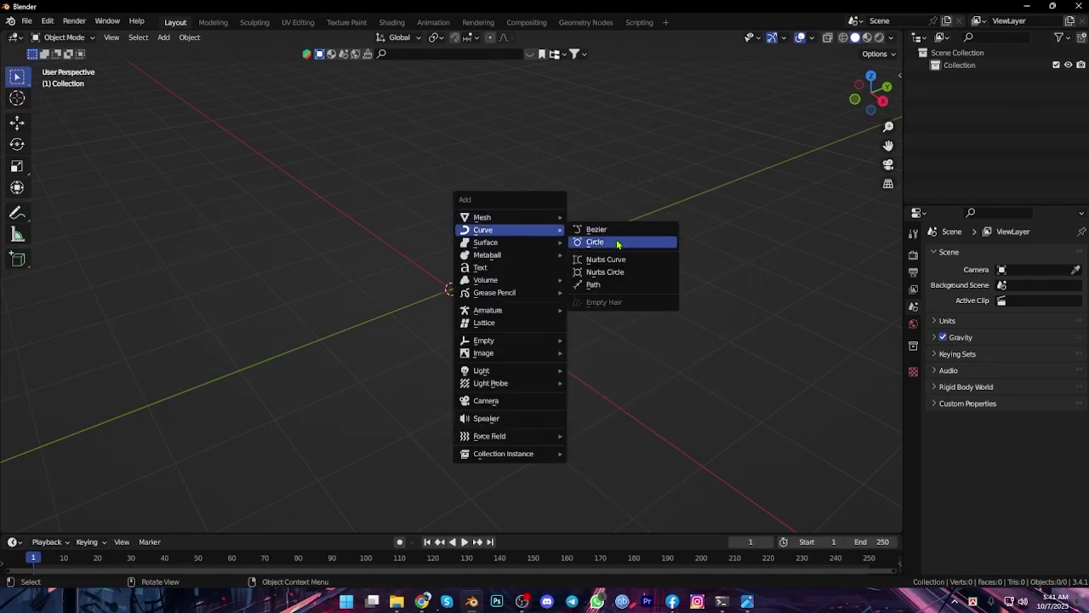
- Add a Bezier circle and, in top view, move its top point along Y to the centre
click(613, 243)
key(Tab)
key(b)
drag(499, 260, 581, 285)
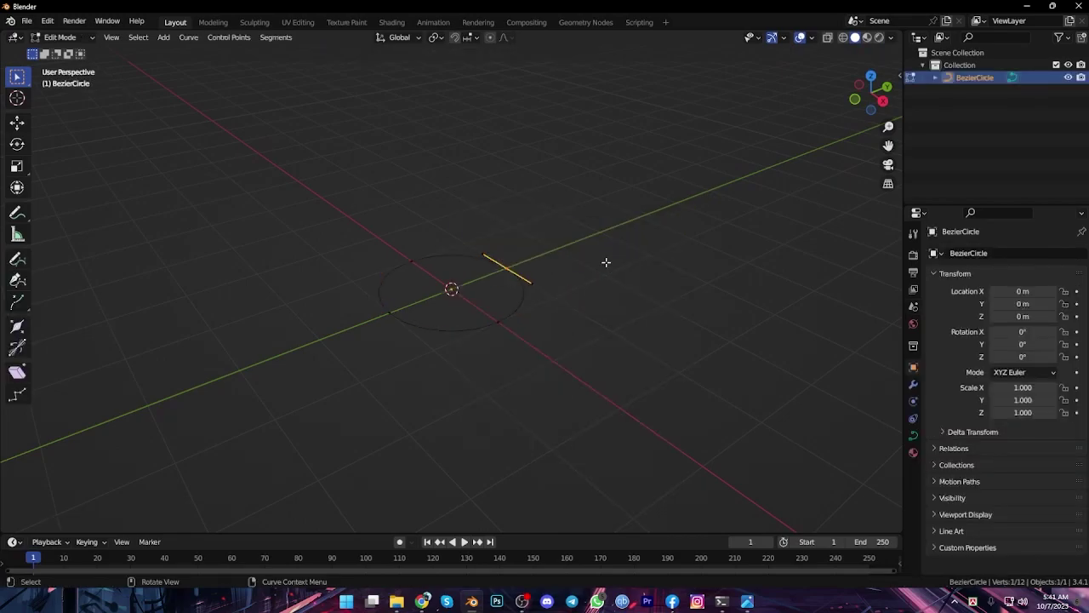
click(871, 76)
key(g)
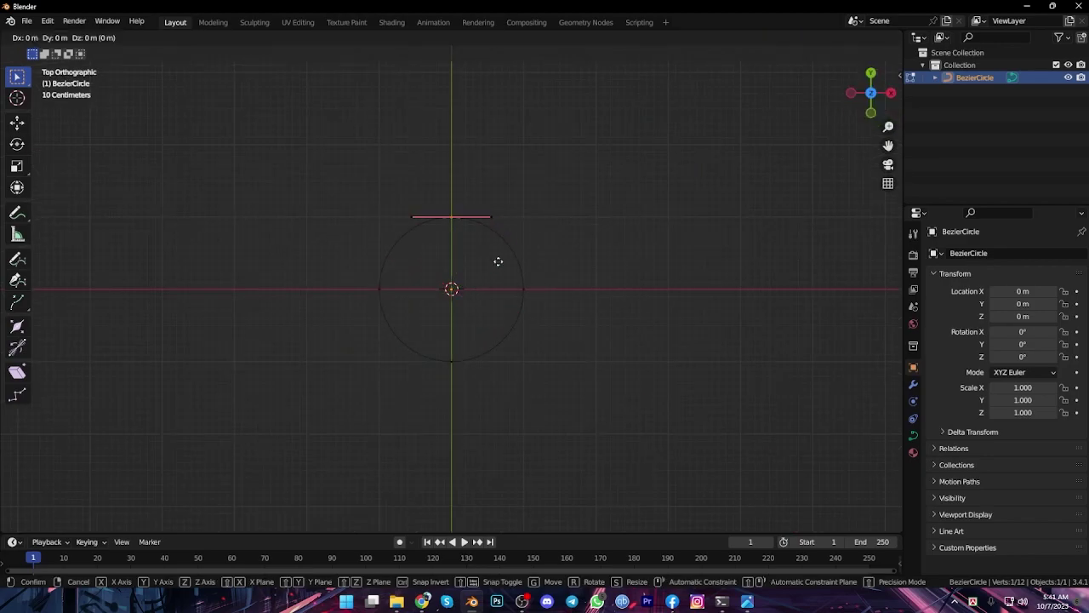
key(x)
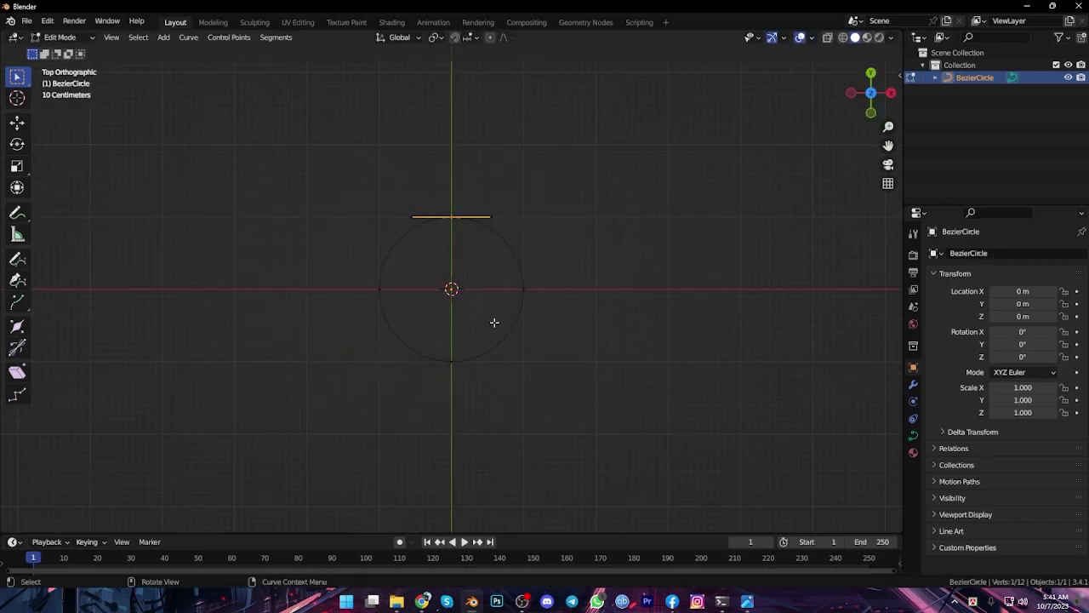
key(y)
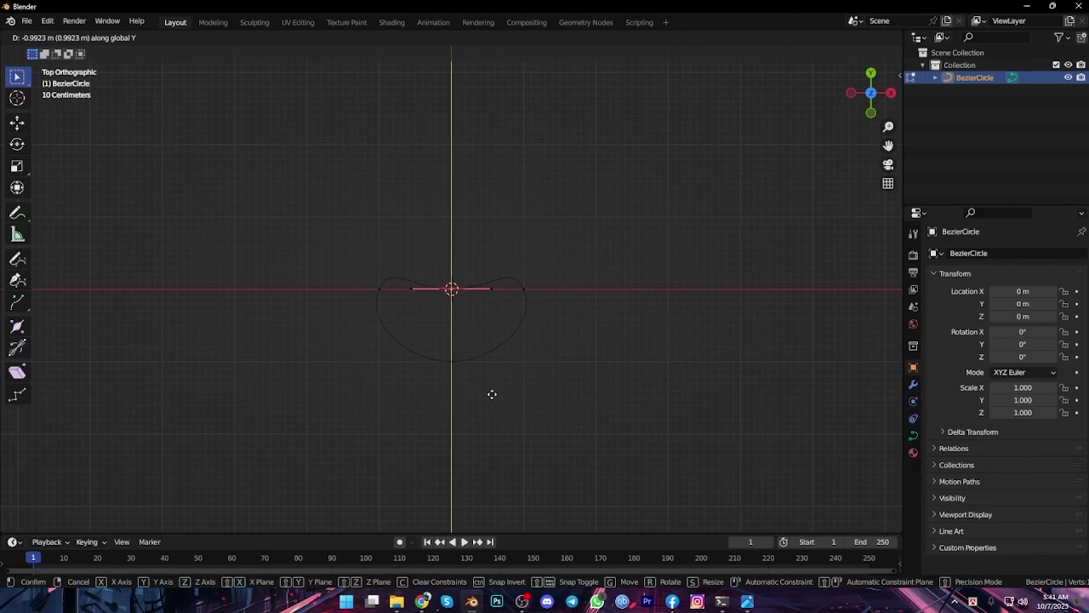
click(492, 394)
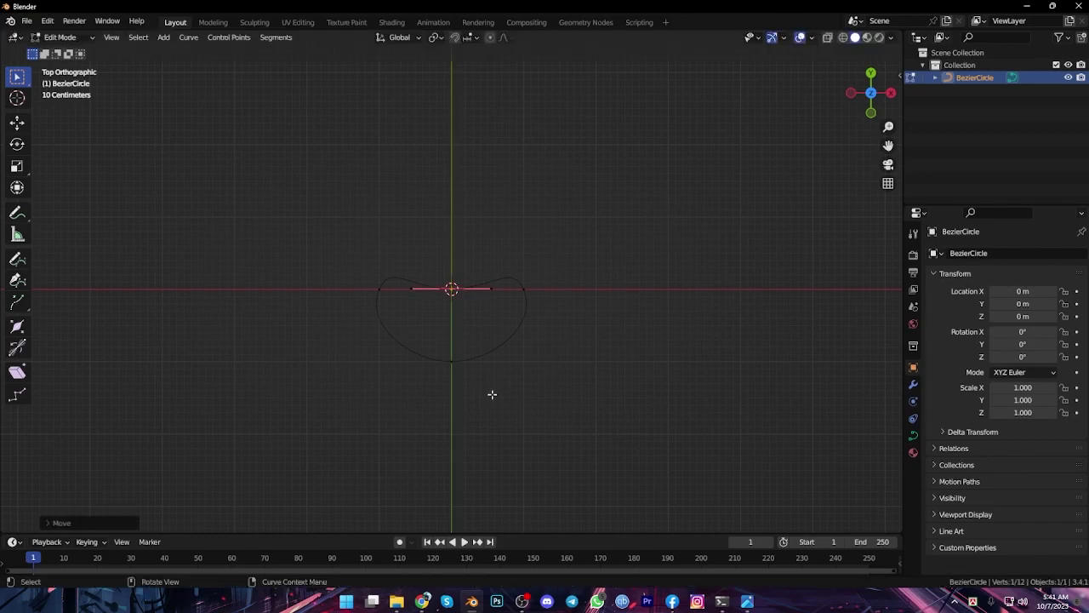
- Shrink the centre point's handles into a sharp corner, then start resizing the right handle
key(s)
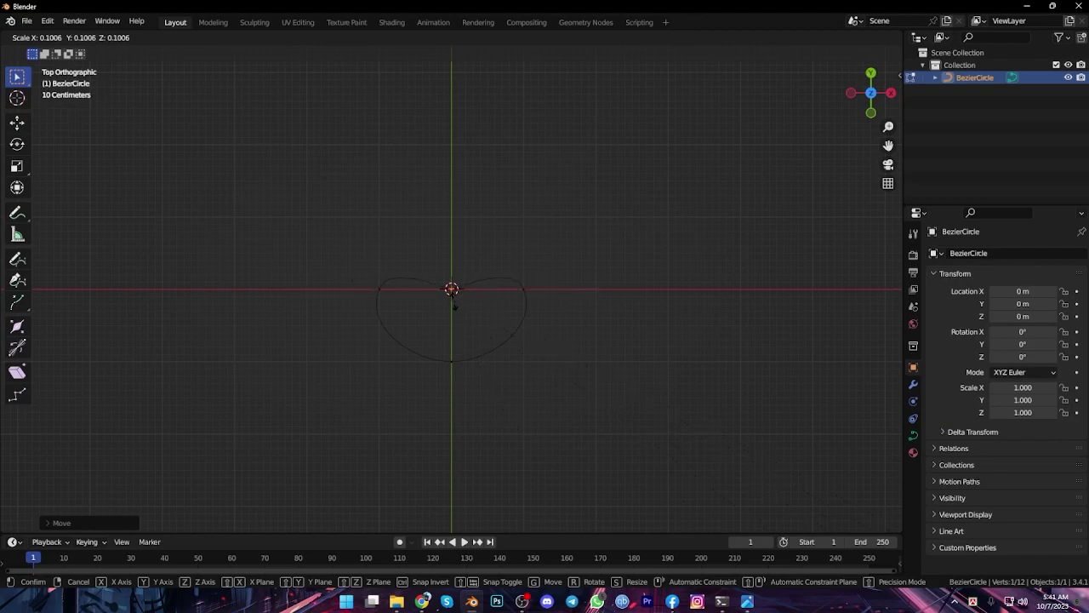
click(502, 354)
key(s)
click(542, 354)
key(s)
click(536, 345)
click(508, 263)
key(s)
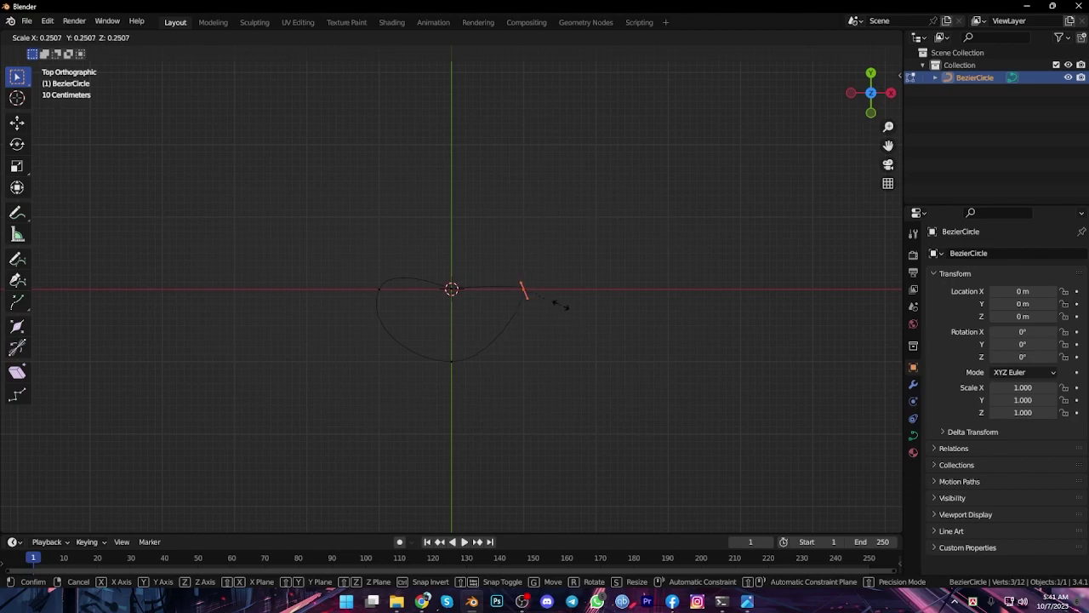
- Enlarge the right handle and select its upper end, trying several cancelled constrained moves
click(616, 343)
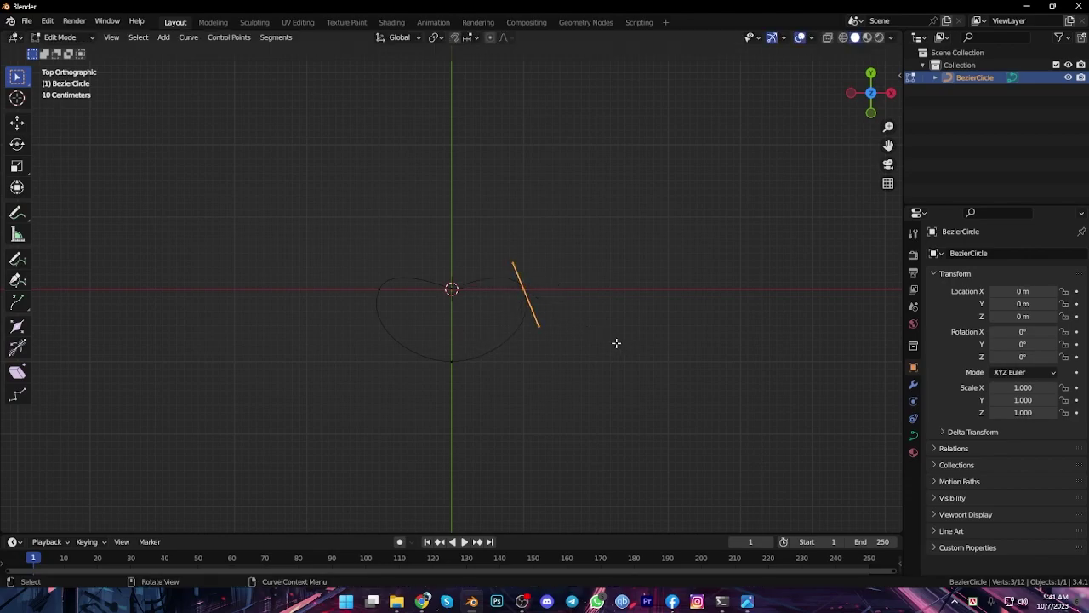
drag(496, 248, 535, 277)
key(g)
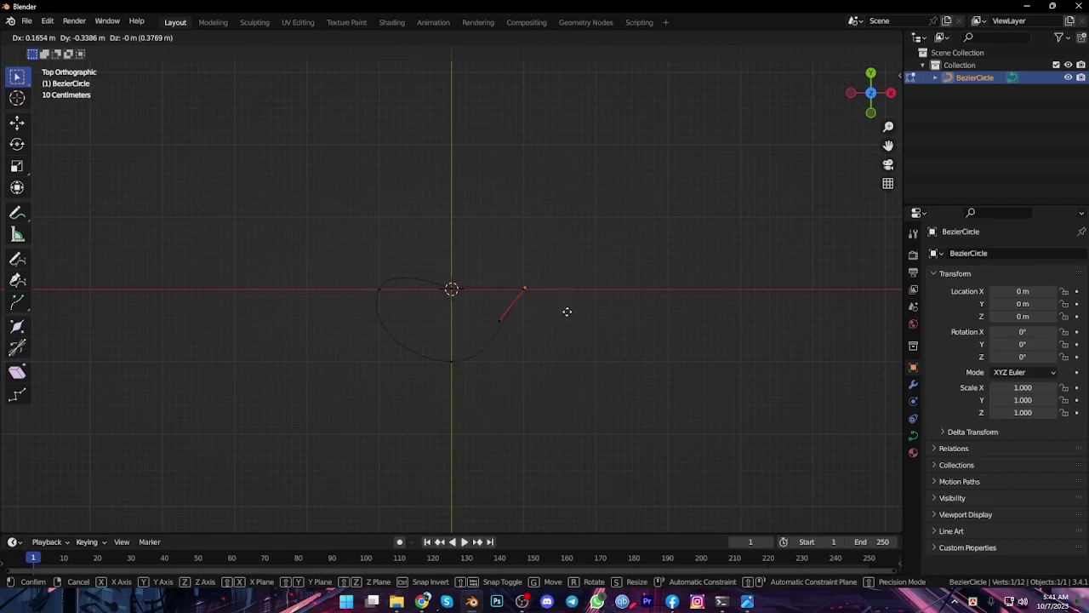
key(Escape)
key(g)
key(Escape)
key(g)
key(z)
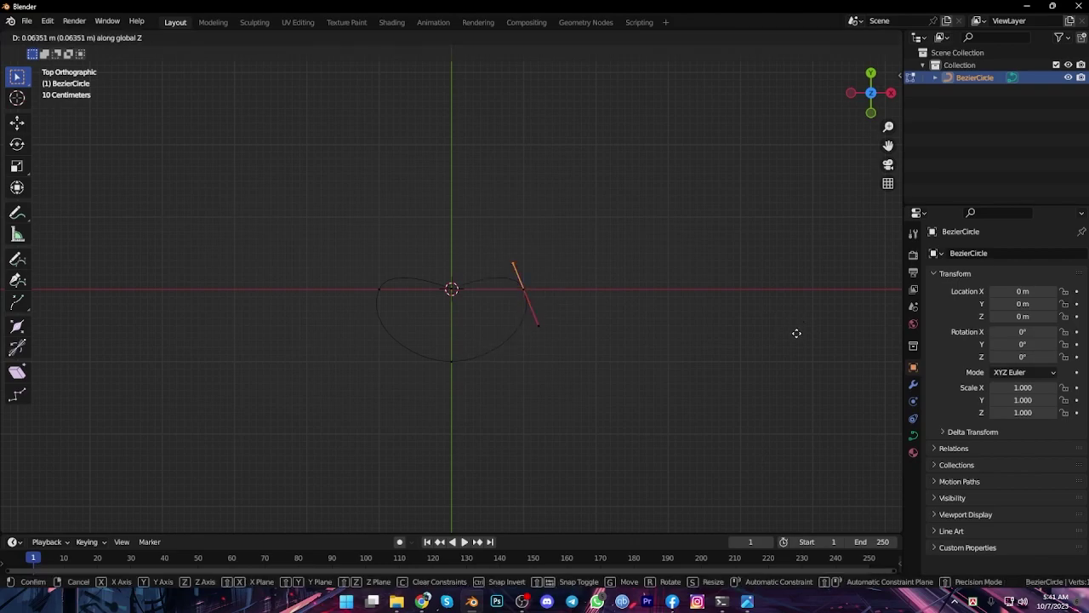
key(y)
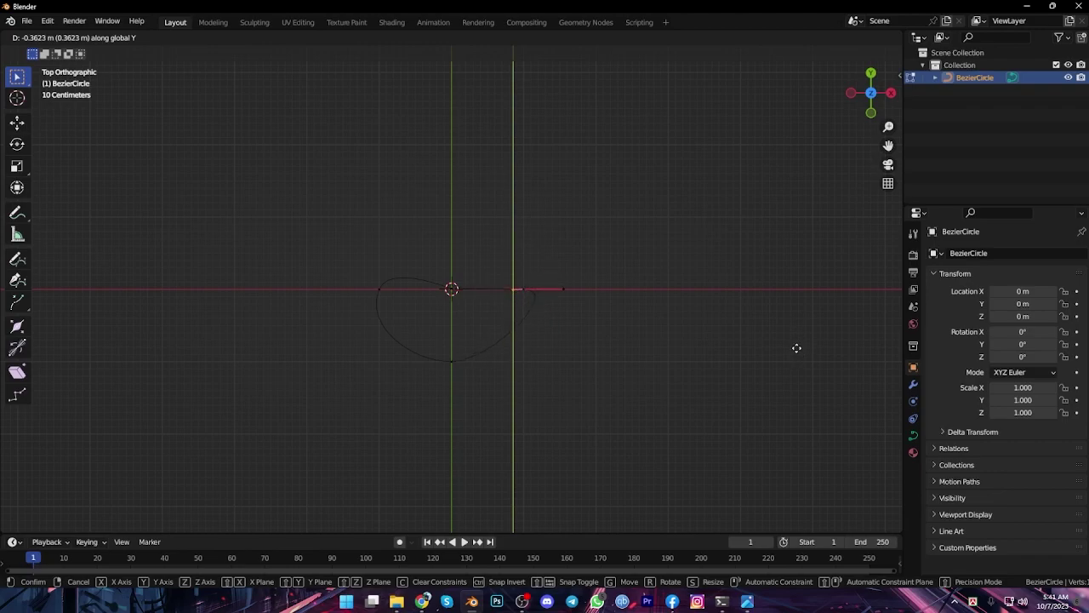
key(Escape)
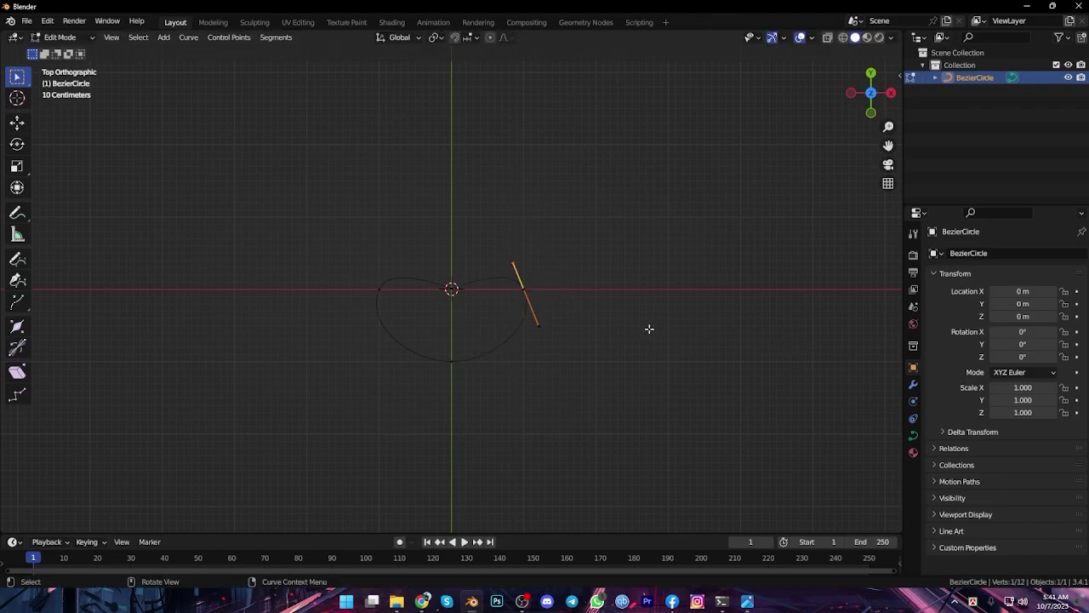
- Straighten the right handle along X, then shift it along Y to flatten the top-right edge
key(g)
key(x)
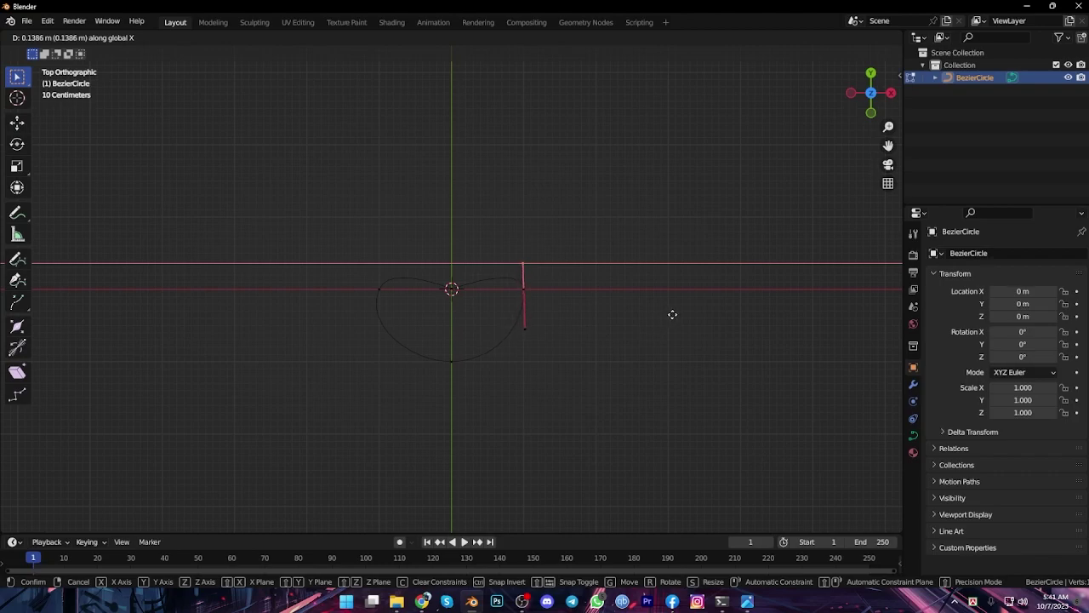
click(672, 315)
key(g)
key(x)
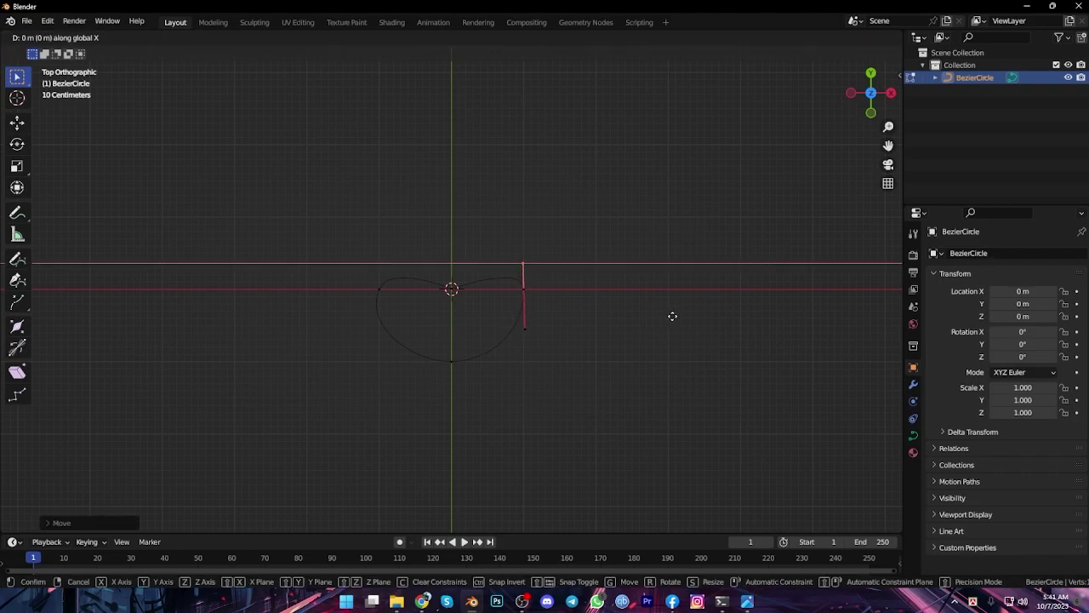
key(y)
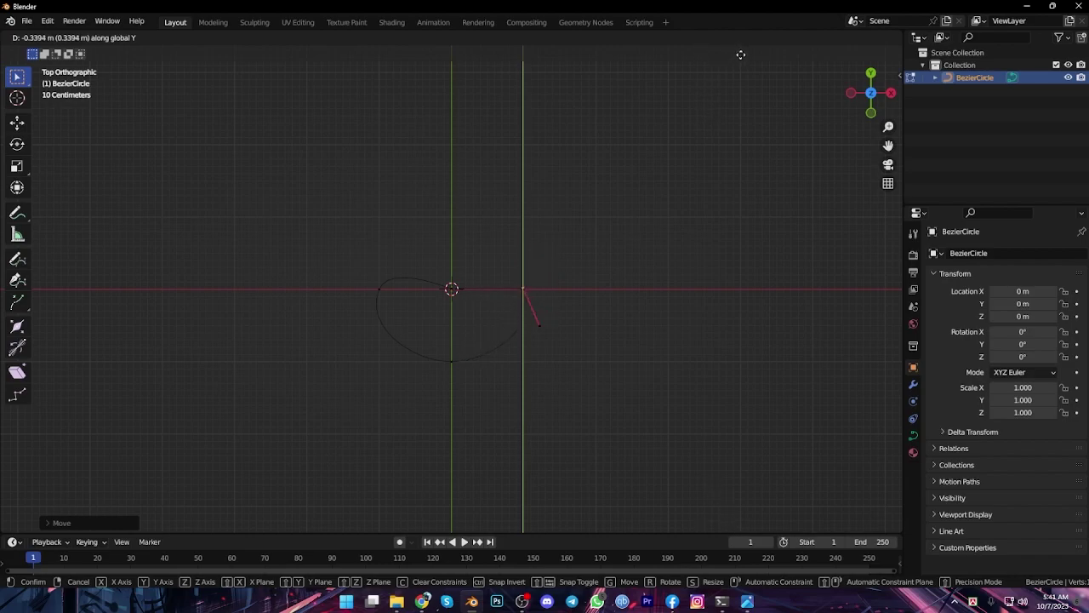
click(740, 55)
- Rotate the left point's handle upright and resize it to straighten the left side
click(379, 287)
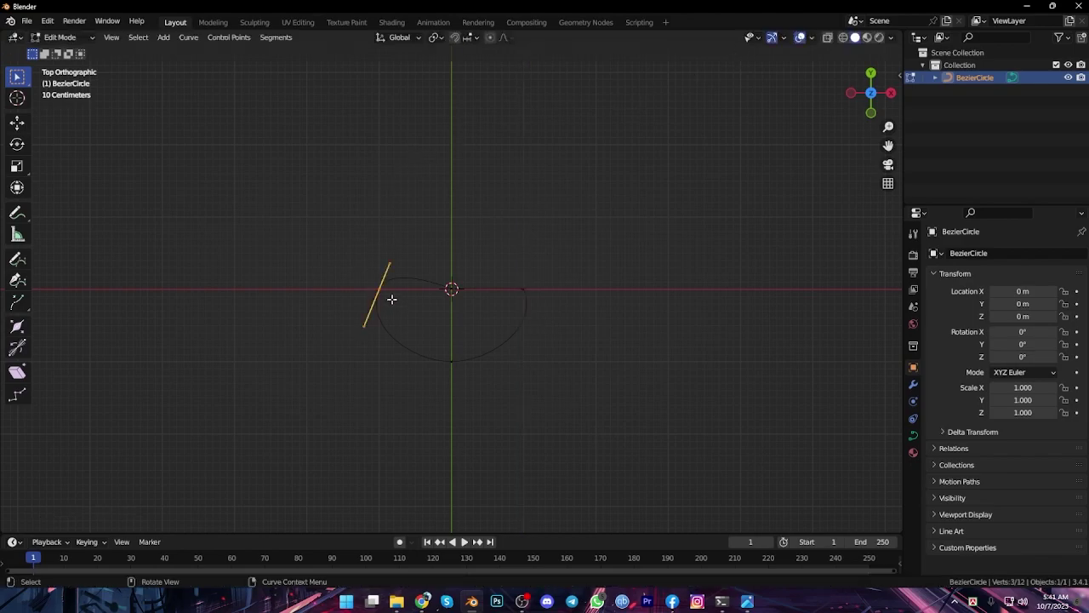
key(r)
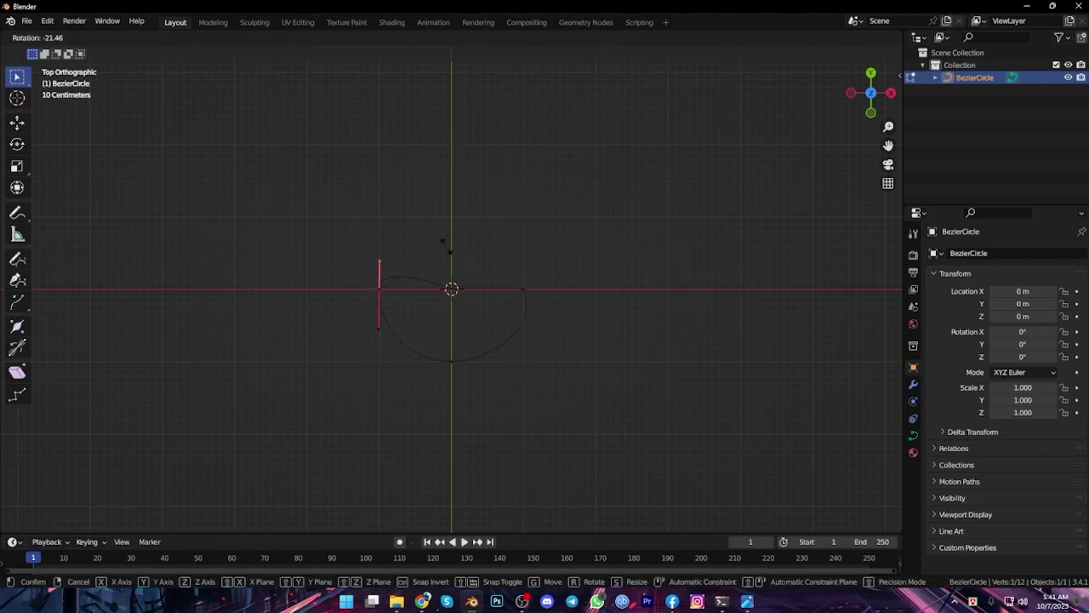
click(449, 248)
key(s)
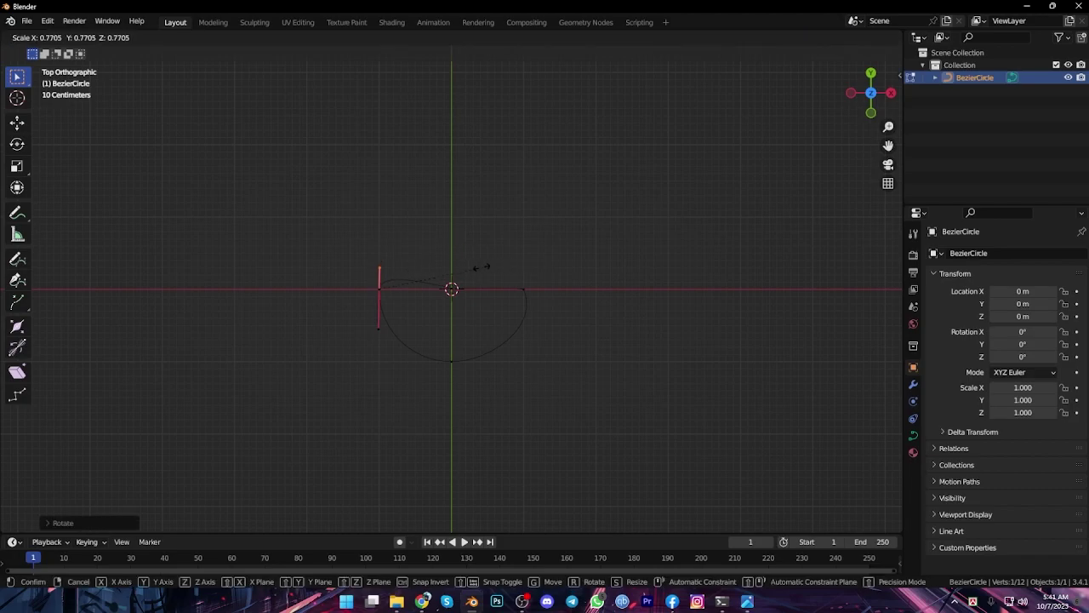
click(401, 284)
key(s)
click(422, 287)
- Resize the right point's handle and move its lower end so it points straight down
click(545, 286)
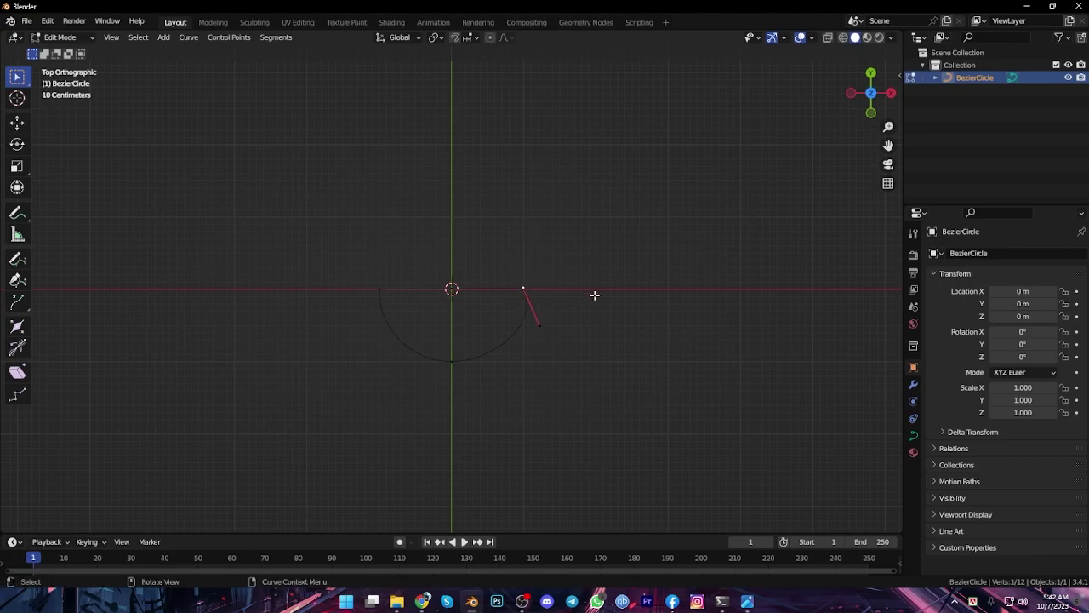
key(s)
click(562, 302)
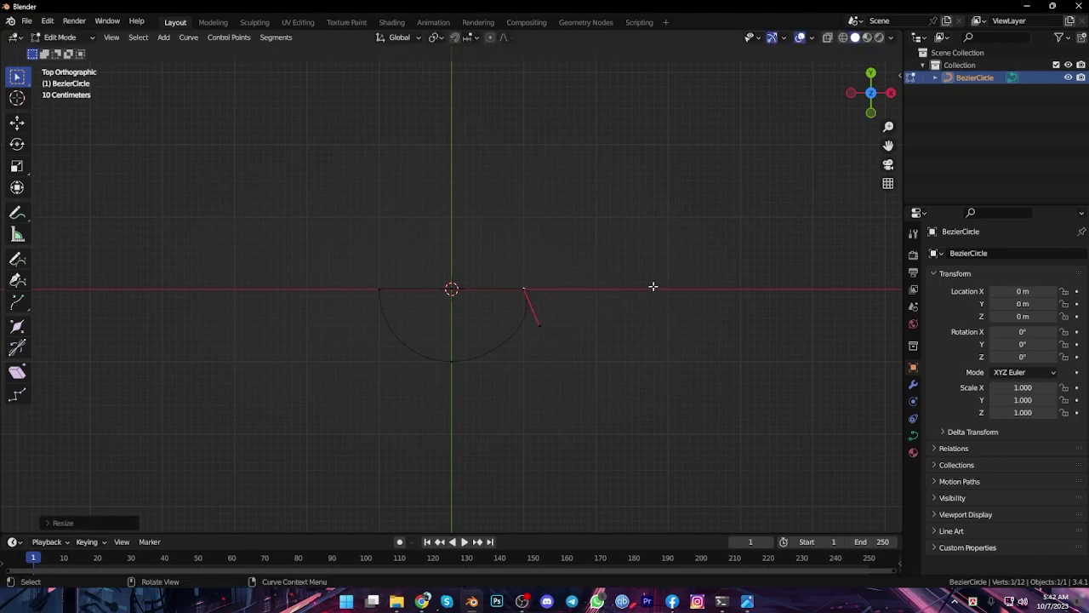
drag(524, 322, 564, 344)
key(g)
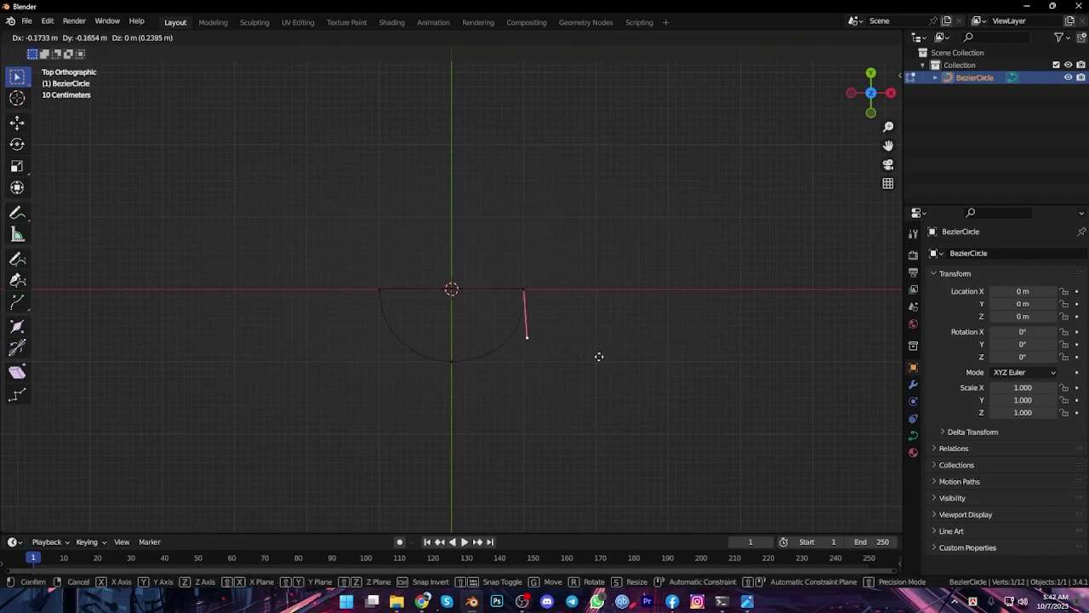
click(597, 356)
- Back in Object Mode, duplicate the half-circle in place
key(Tab)
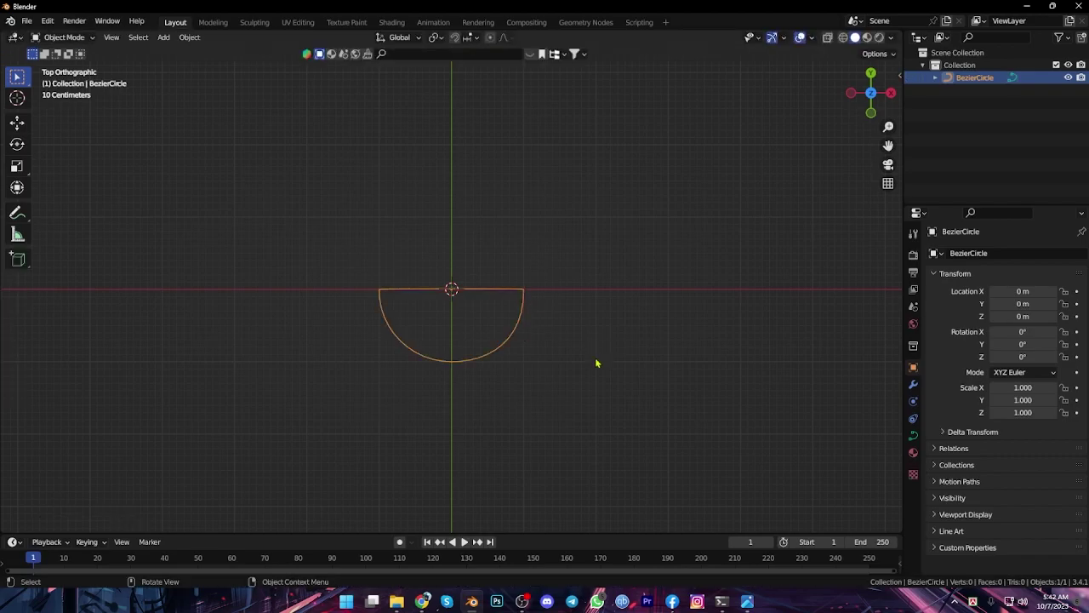
click(573, 352)
key(Tab)
key(Tab)
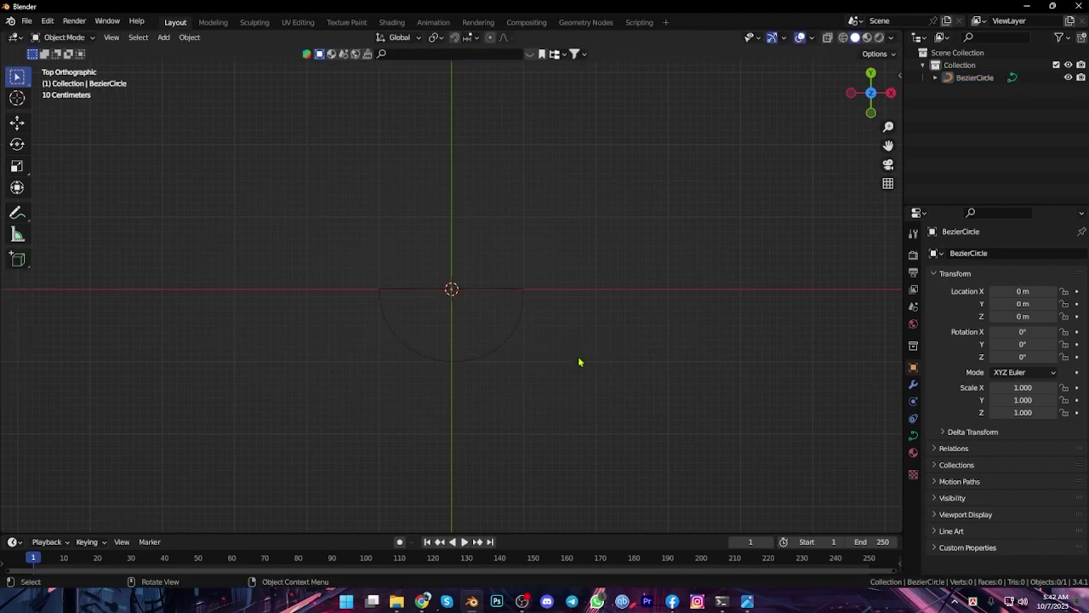
key(a)
middle_drag(588, 360, 447, 296)
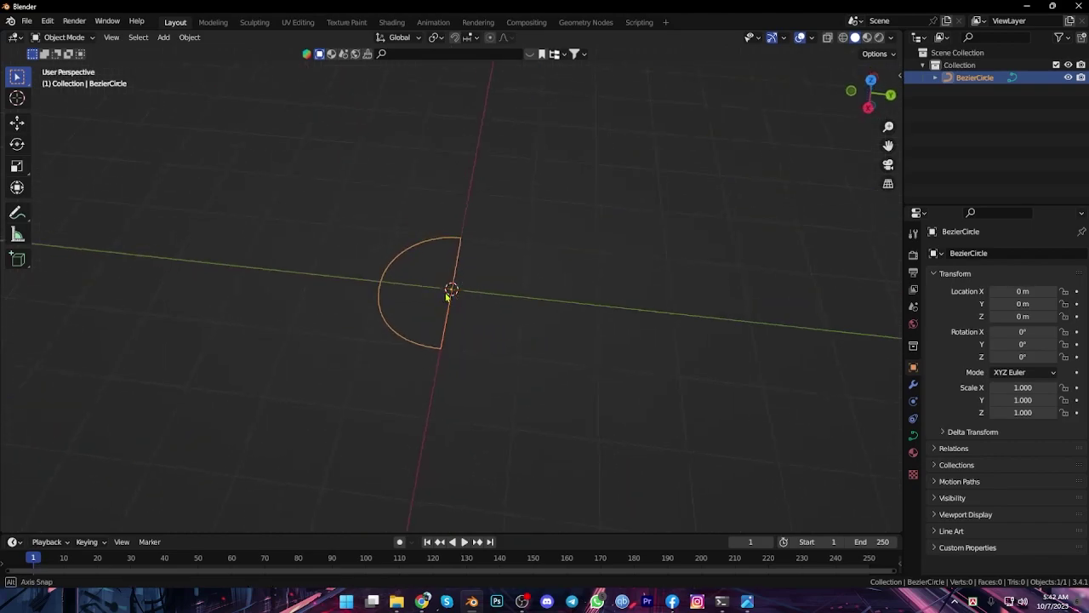
key(shift+d)
right_click(519, 317)
- Rotate the duplicate 180° around Z to mirror the original half-circle
text(r)
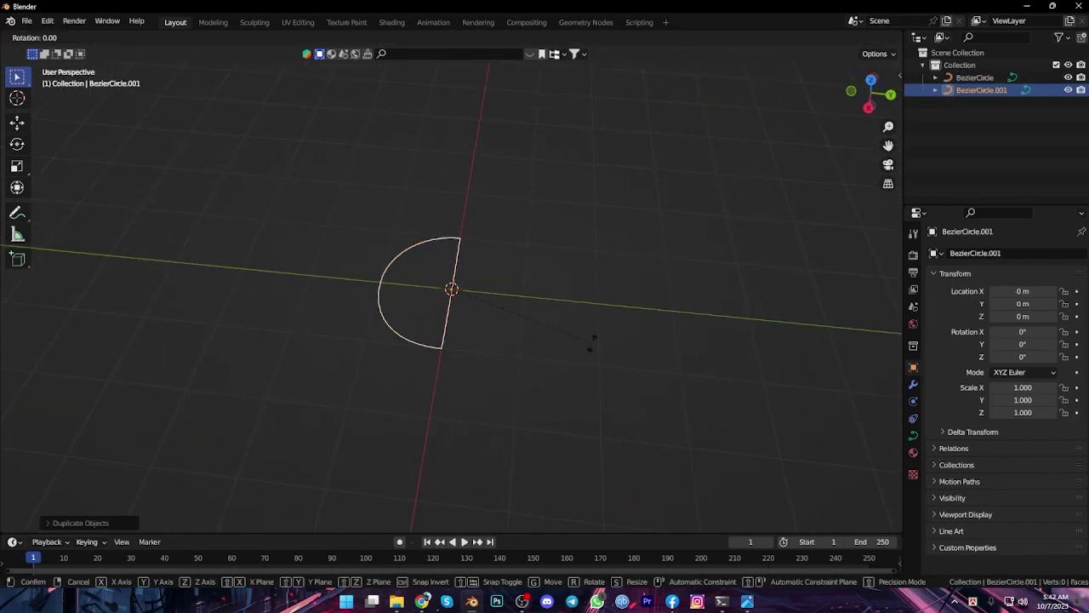
text(z)
text(9)
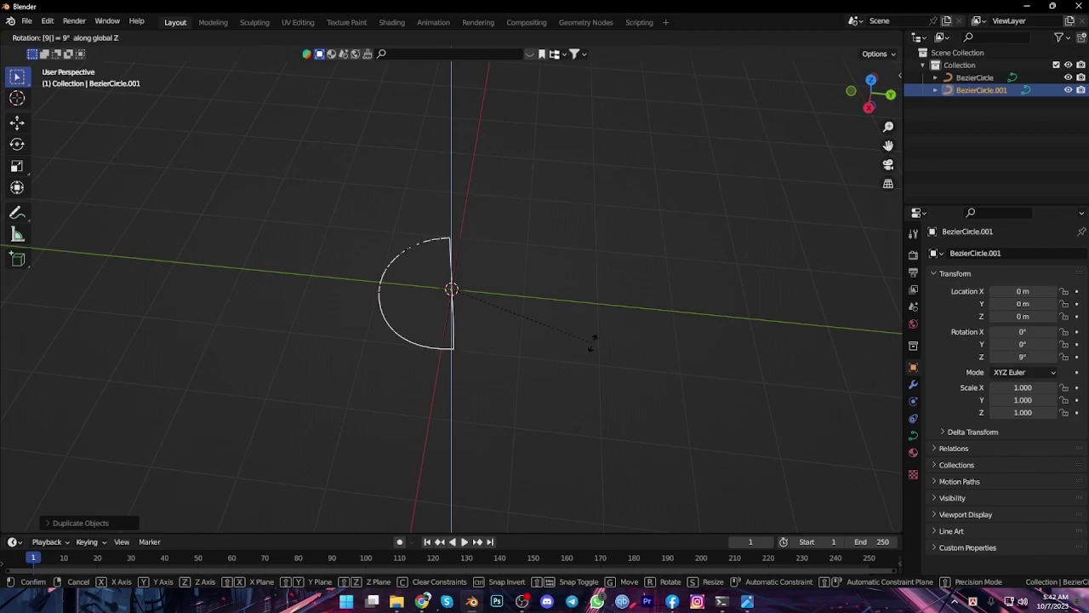
text(0)
key(BackSpace)
key(Escape)
key(t)
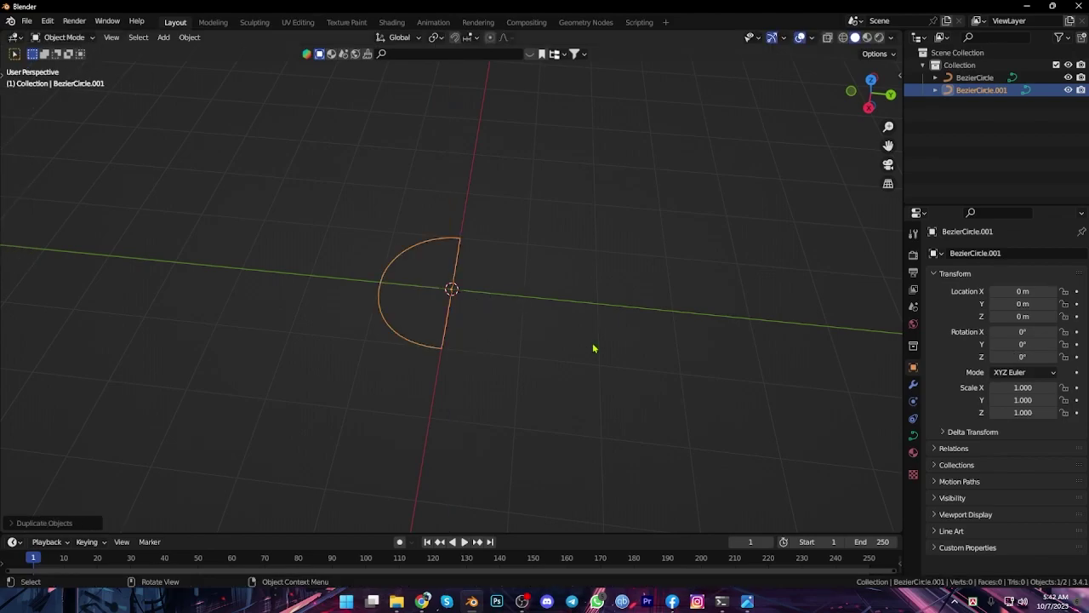
text(rz)
text(180)
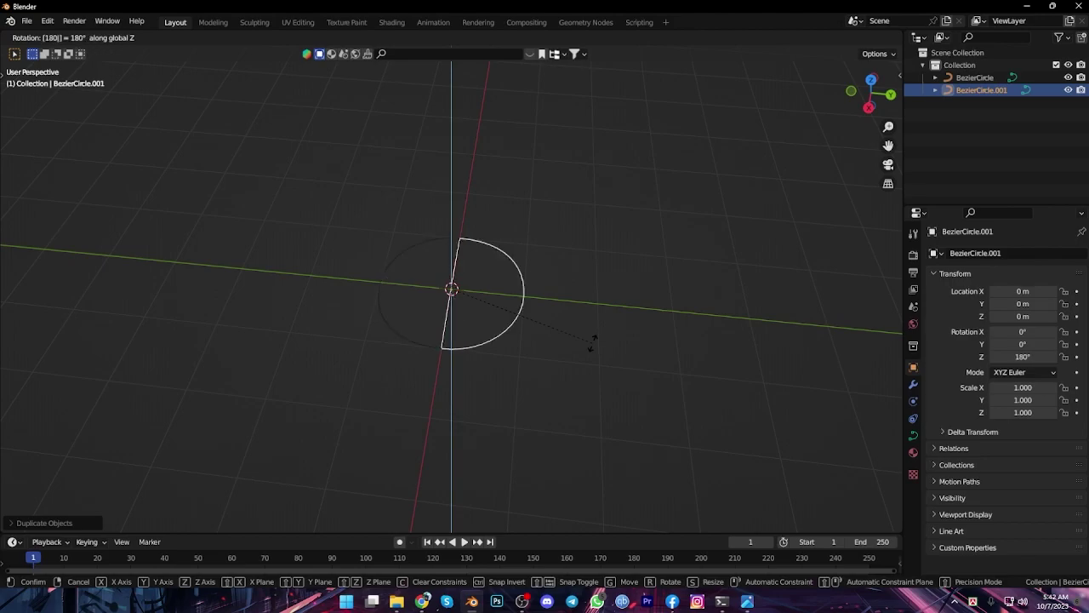
key(Return)
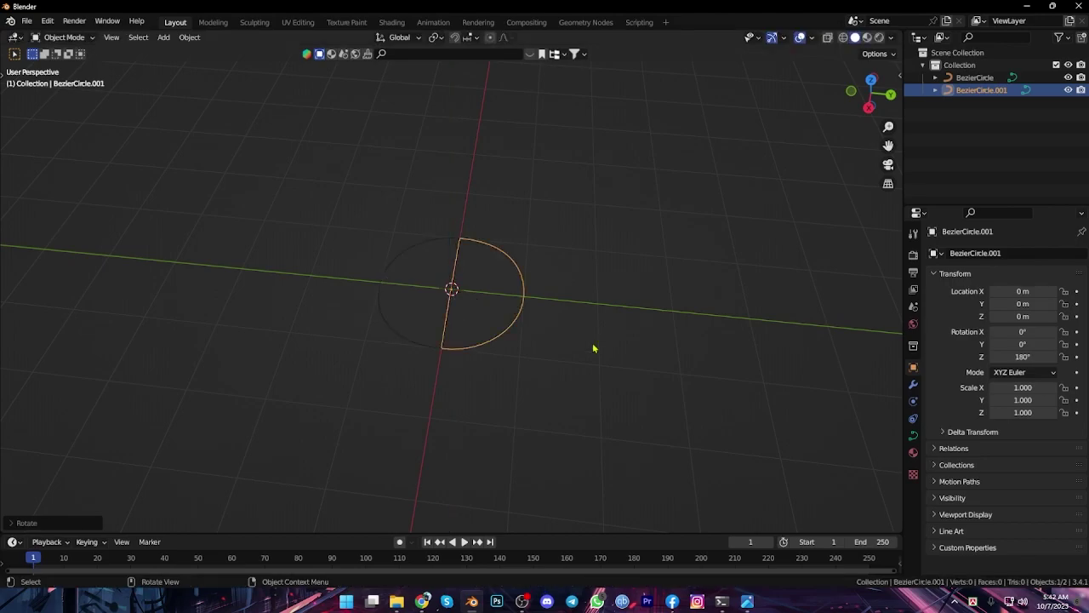
- Try uniform and Y-axis scaling on both halves, cancelling each attempt
key(a)
key(s)
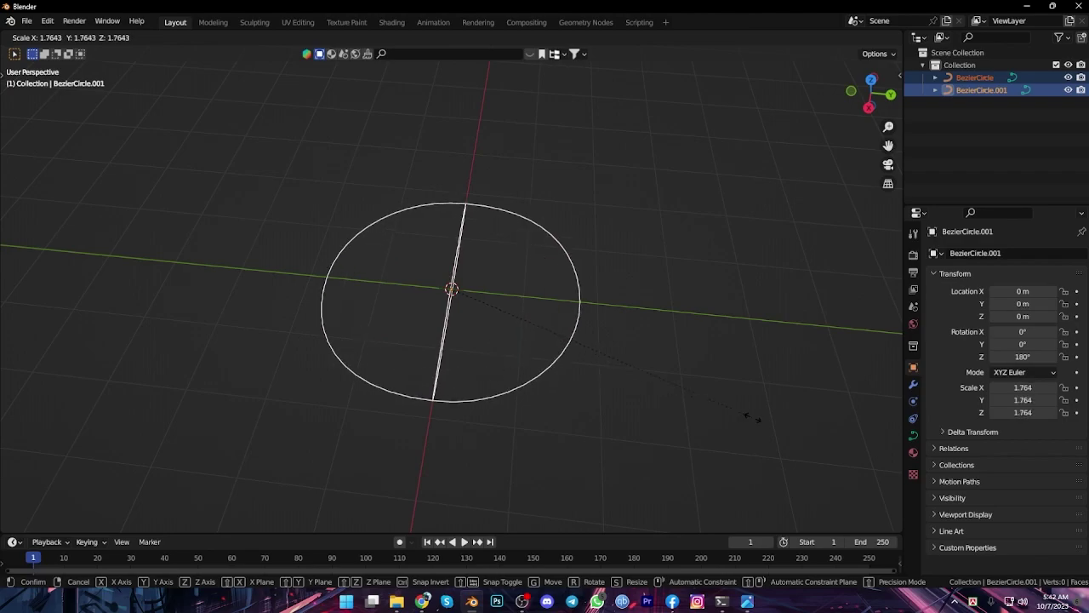
key(x)
key(Escape)
key(s)
key(y)
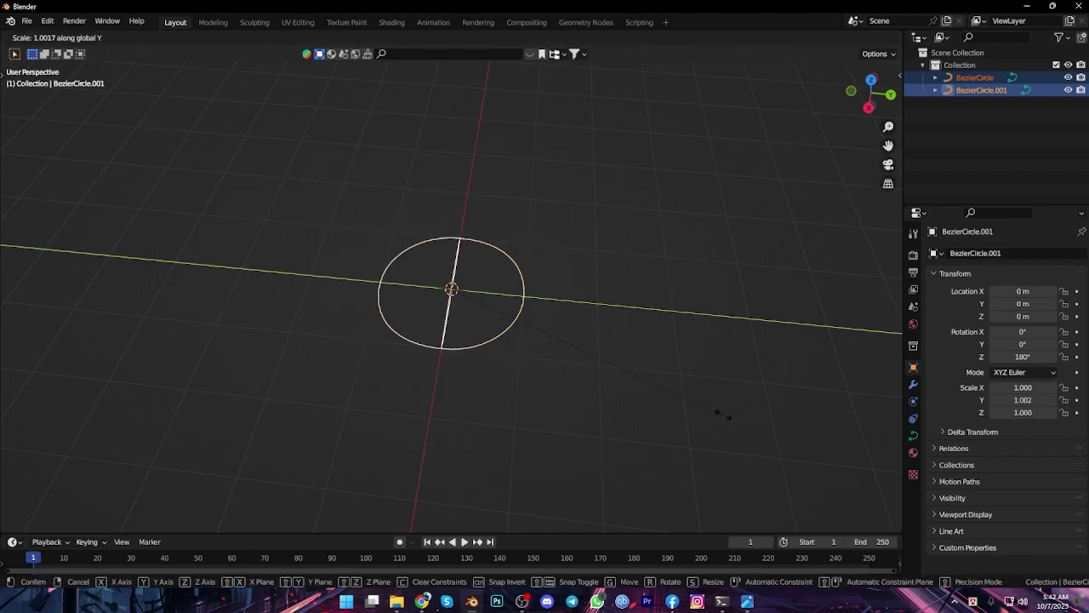
key(Escape)
mouse_move(613, 360)
middle_down()
mouse_move(591, 394)
mouse_move(549, 367)
middle_up()
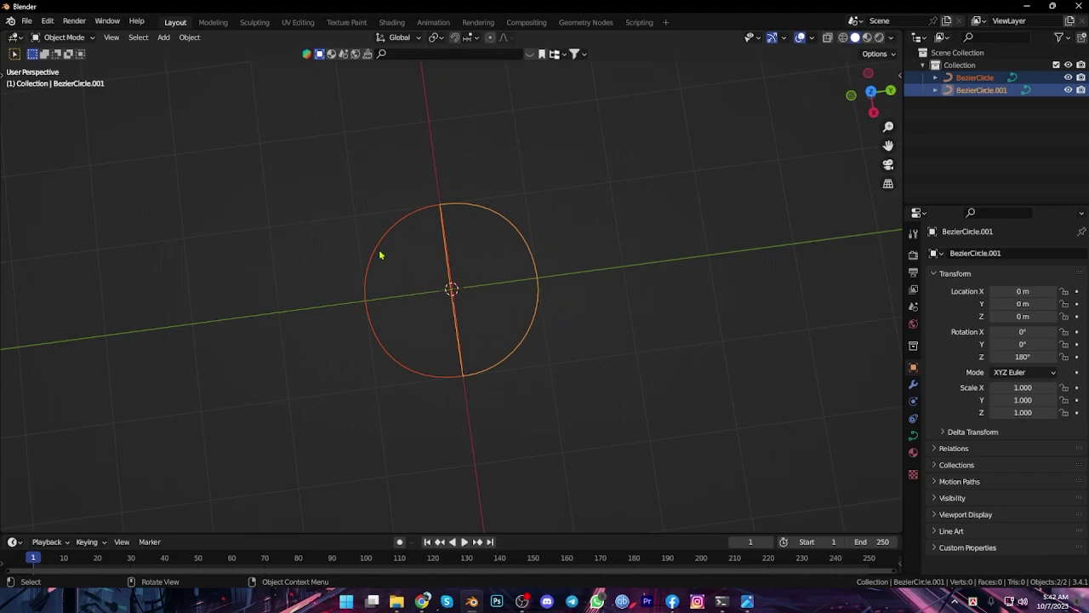
- Select the right half-circle after cancelled resize and X-axis move attempts
key(s)
key(Escape)
key(s)
key(Escape)
click(505, 189)
click(535, 262)
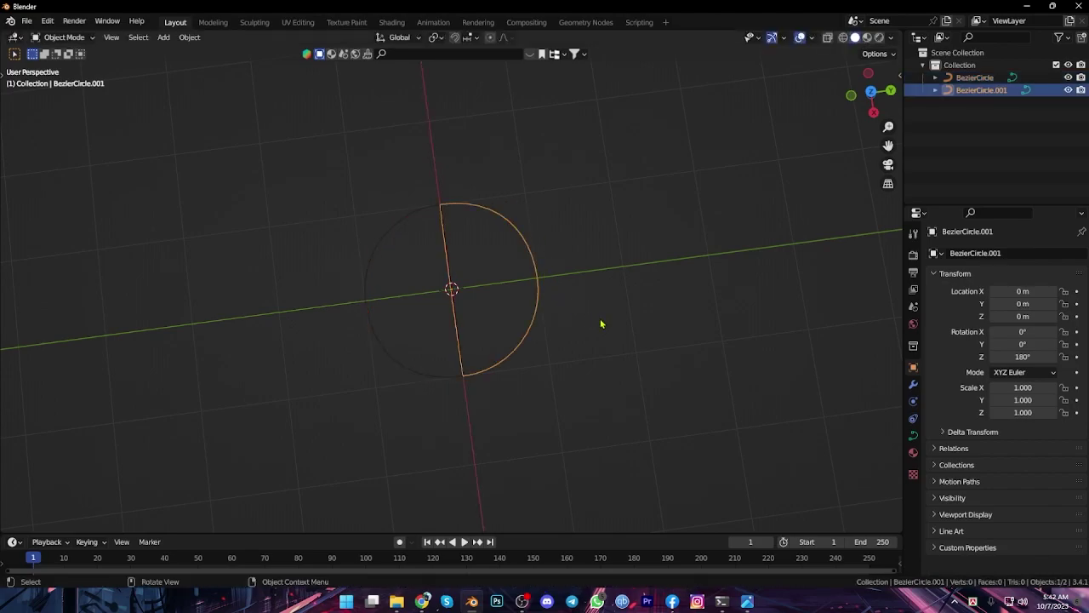
key(g)
key(x)
key(Escape)
click(332, 293)
- Move the left and right half-circles apart along Y
click(368, 303)
key(g)
key(y)
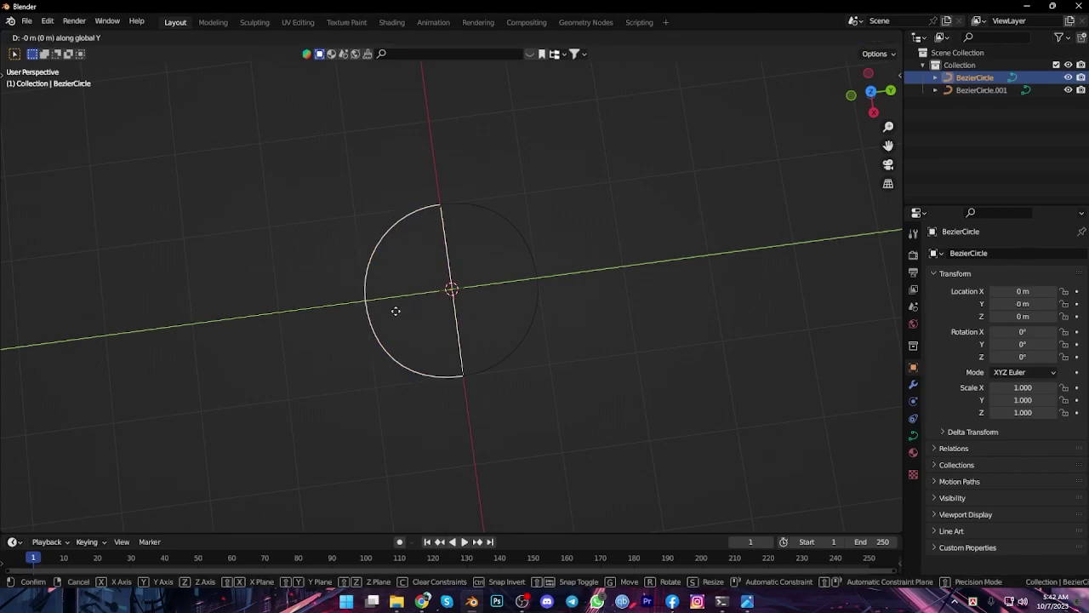
click(350, 317)
click(529, 246)
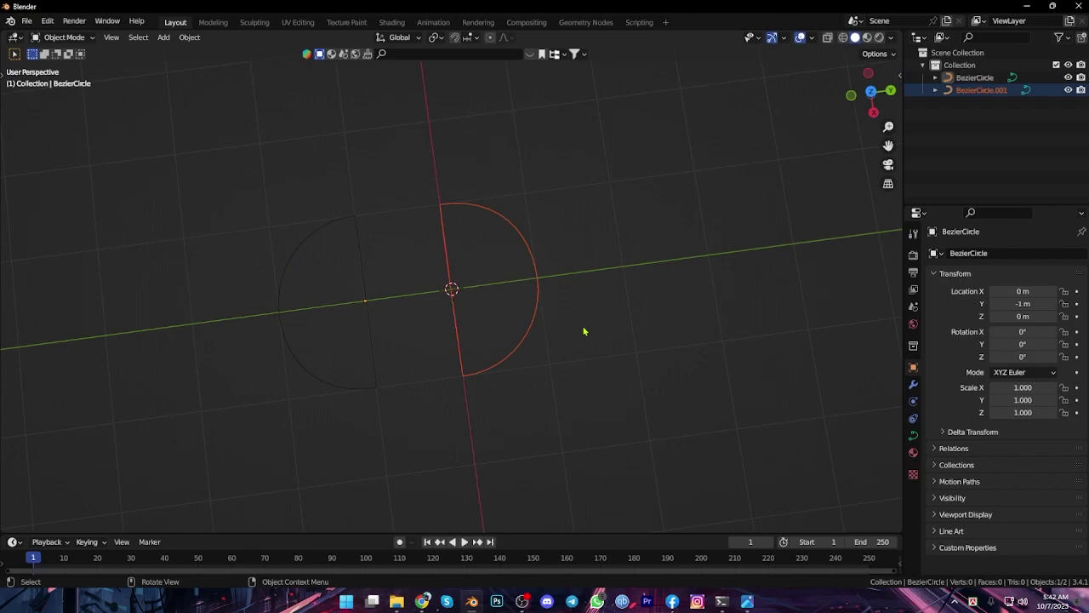
key(g)
key(y)
click(667, 332)
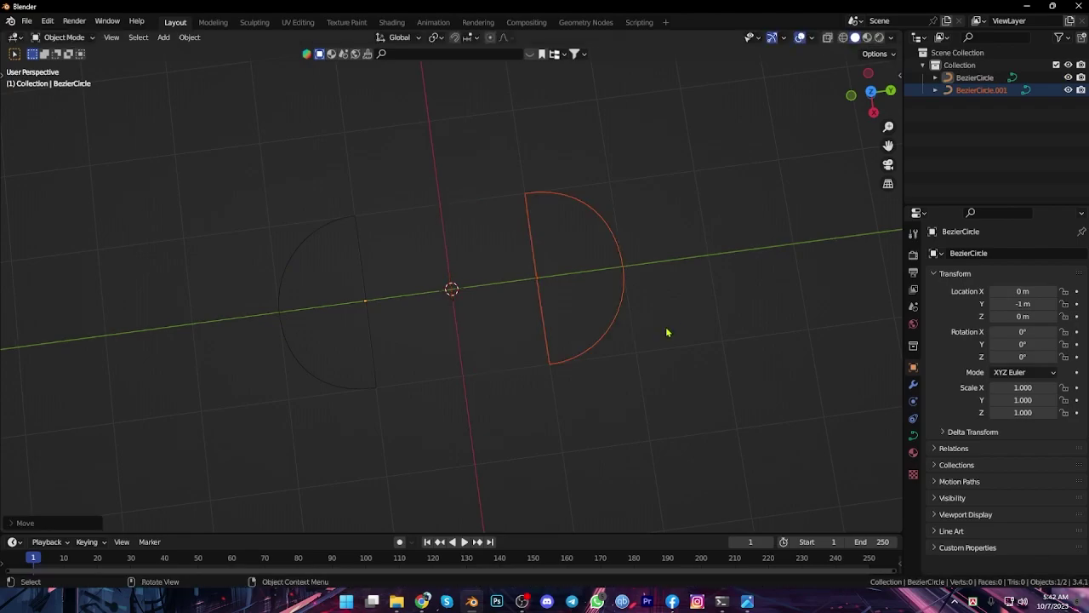
- In top view, nudge the selected halves with arrow keys, then select only the top half
click(356, 215)
click(871, 91)
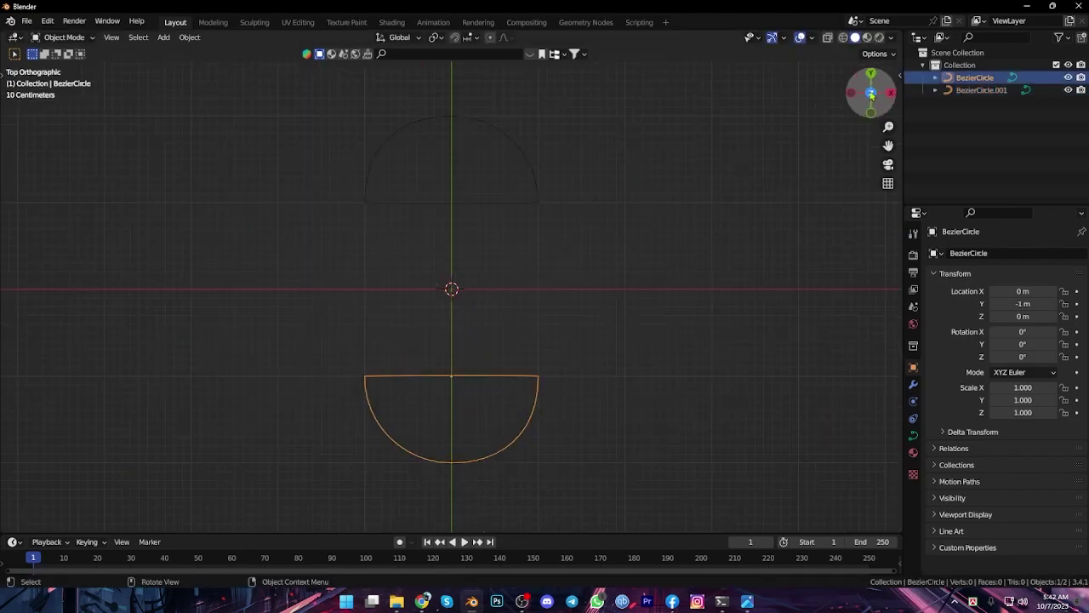
shift+drag(407, 83, 453, 197)
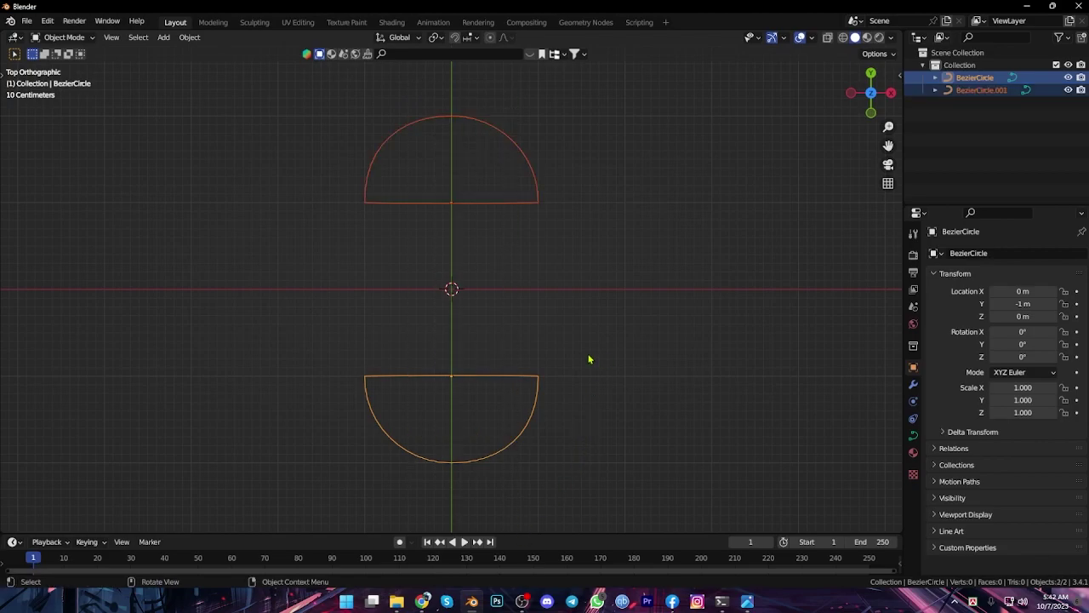
key(Up)
key(Left)
key(Left)
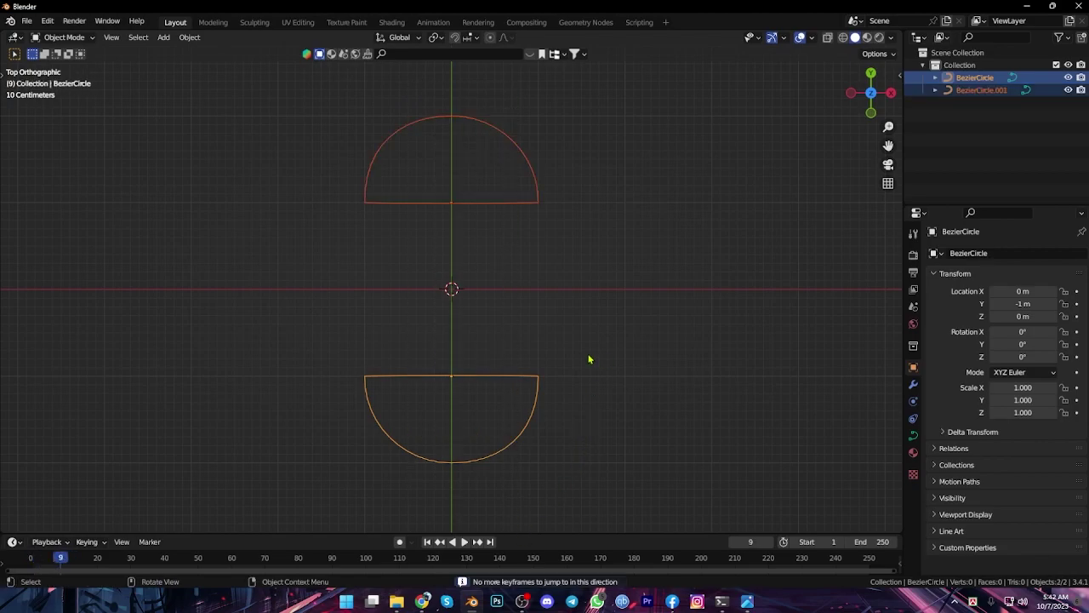
click(679, 388)
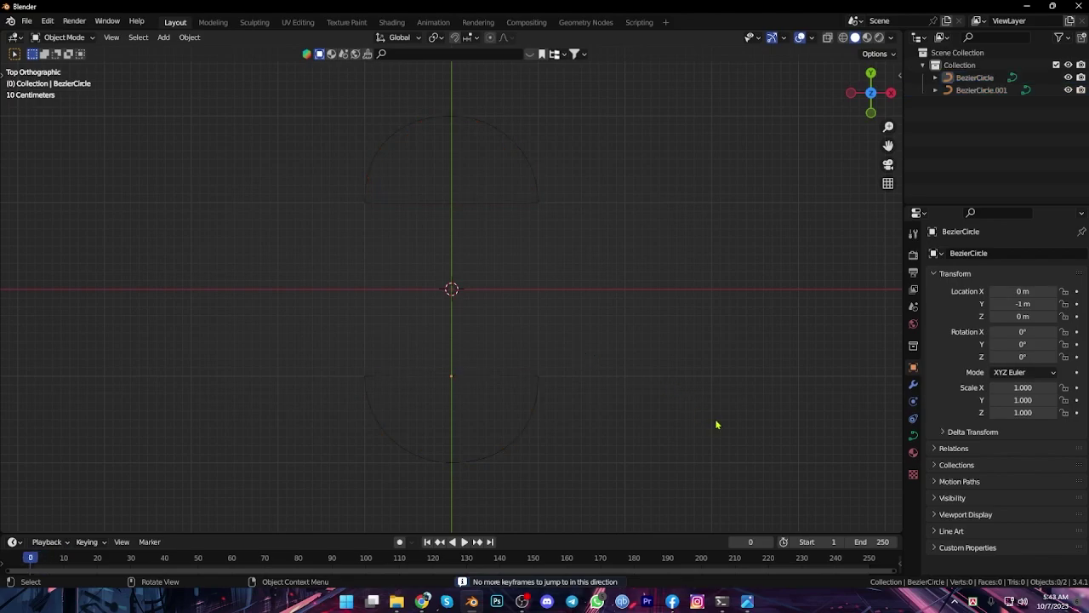
click(436, 212)
- Move both halves back toward centre, leaving a narrow gap with the copy at Y 0.2 m
key(g)
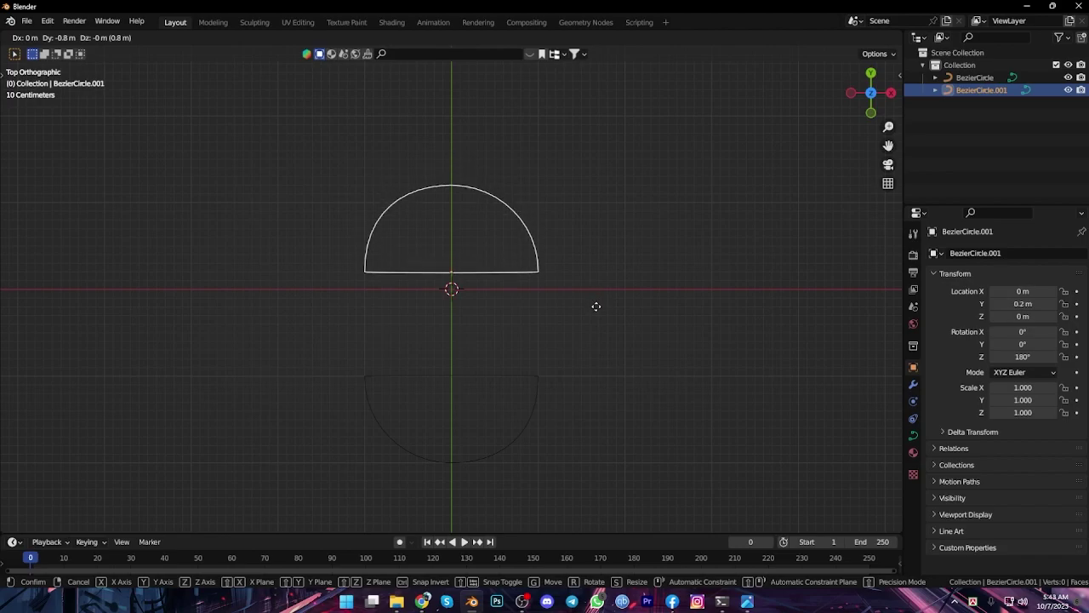
key(Escape)
click(488, 455)
key(g)
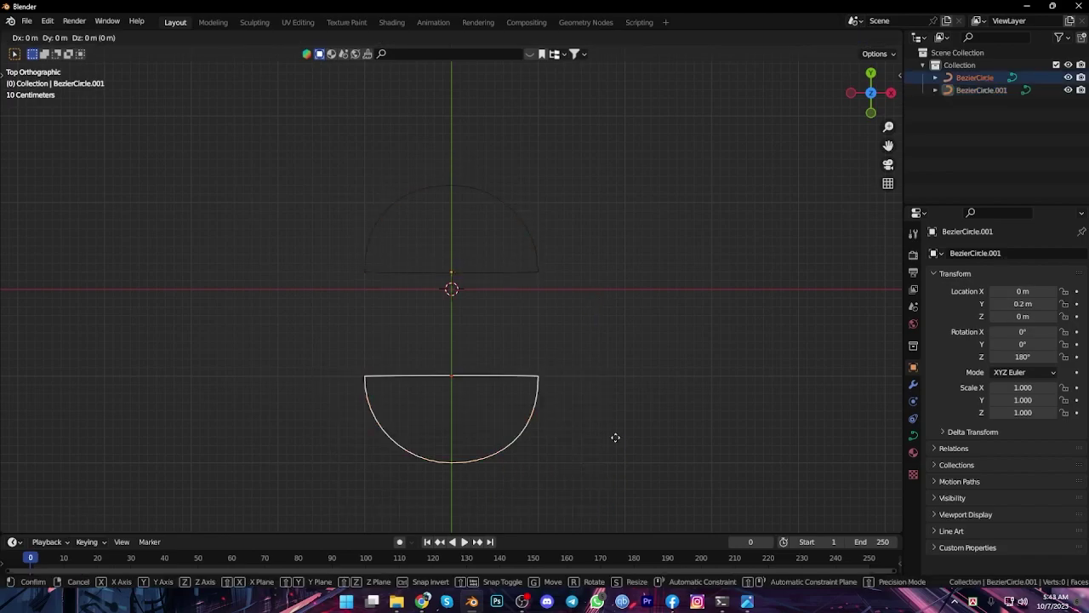
click(614, 370)
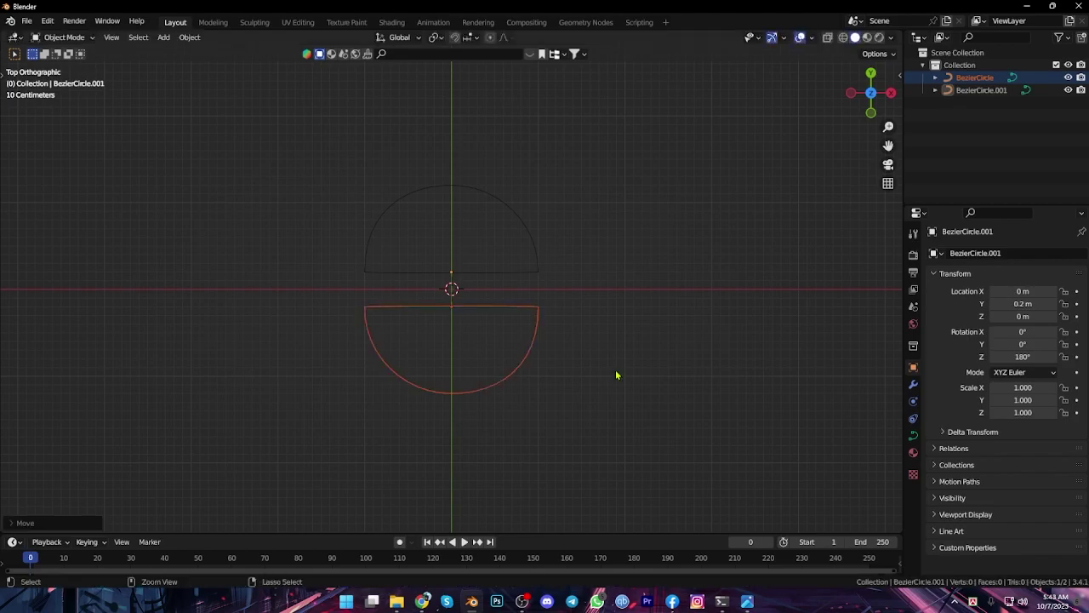
click(620, 391)
mouse_move(620, 391)
middle_down()
mouse_move(470, 269)
mouse_move(550, 297)
mouse_move(550, 338)
mouse_move(500, 351)
middle_up()
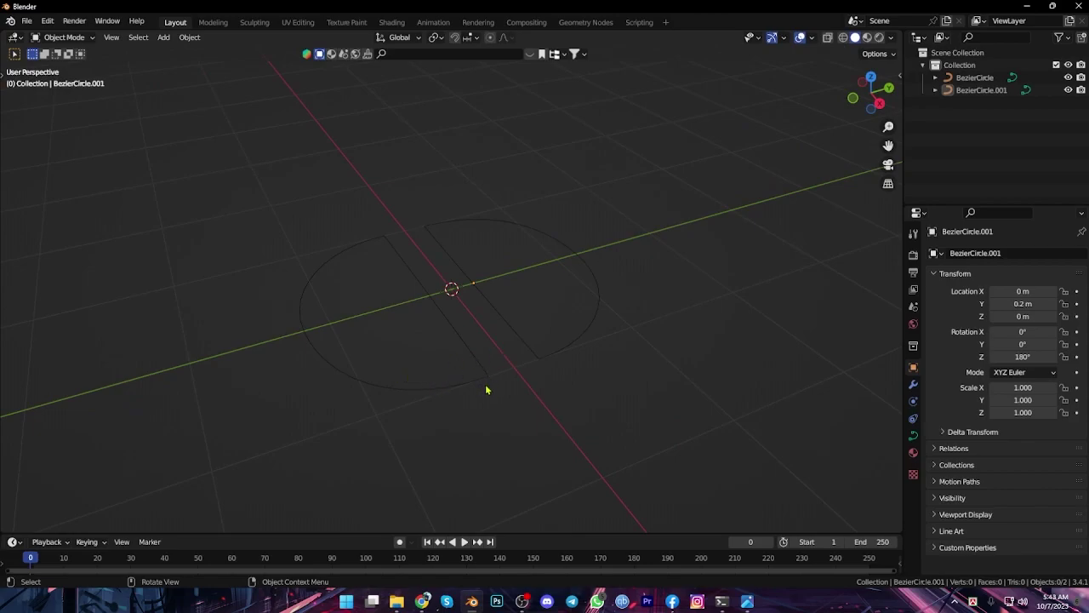
- Rotate both half-circles 30° around Z and orbit to check the diagonal gap
key(a)
key(r)
key(z)
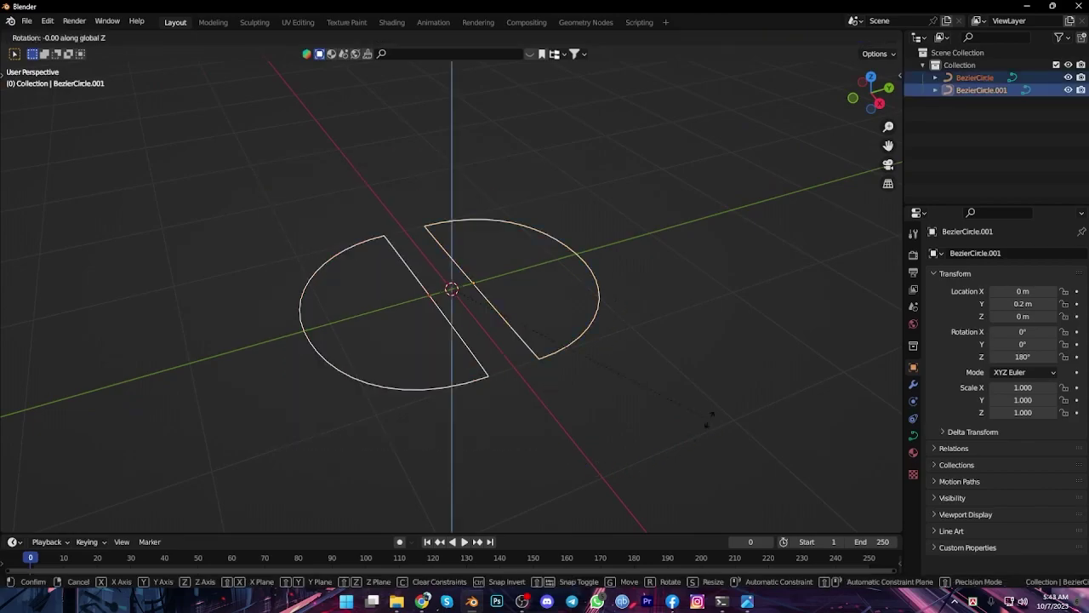
click(644, 281)
click(675, 382)
mouse_move(675, 382)
middle_down()
mouse_move(607, 422)
mouse_move(528, 297)
middle_up()
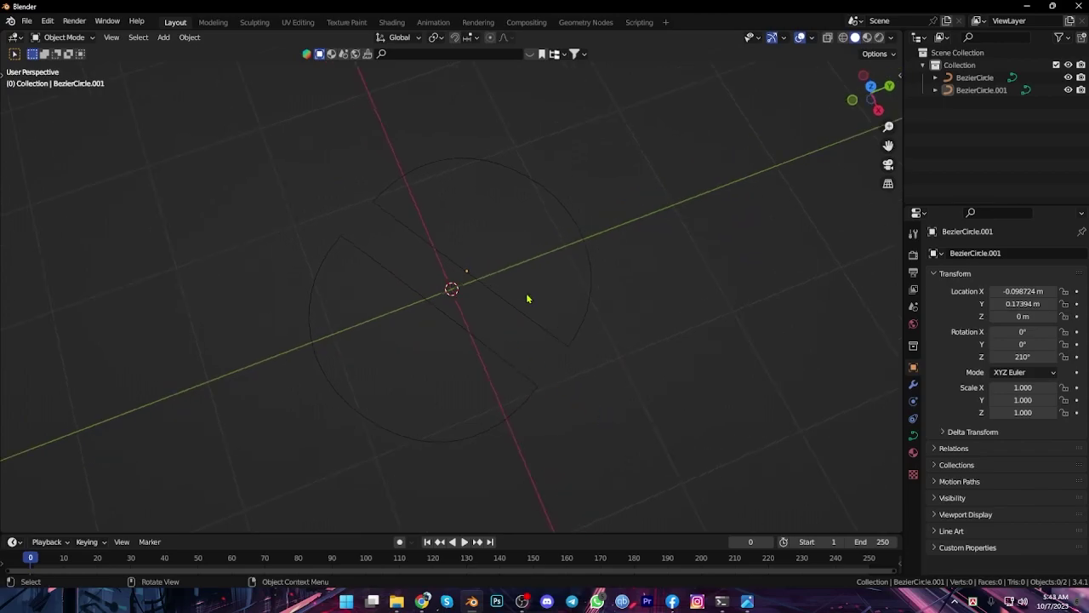
middle_drag(564, 340, 574, 340)
key(shift+a)
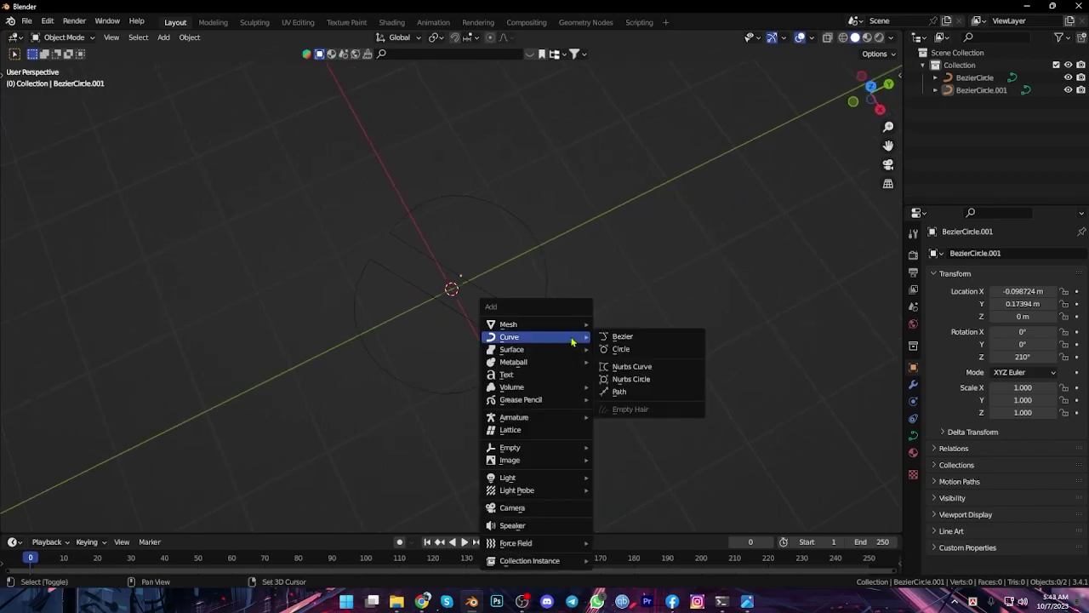
- Add a Bezier circle scaled to 1.383 to ring both half-circles
click(620, 349)
key(s)
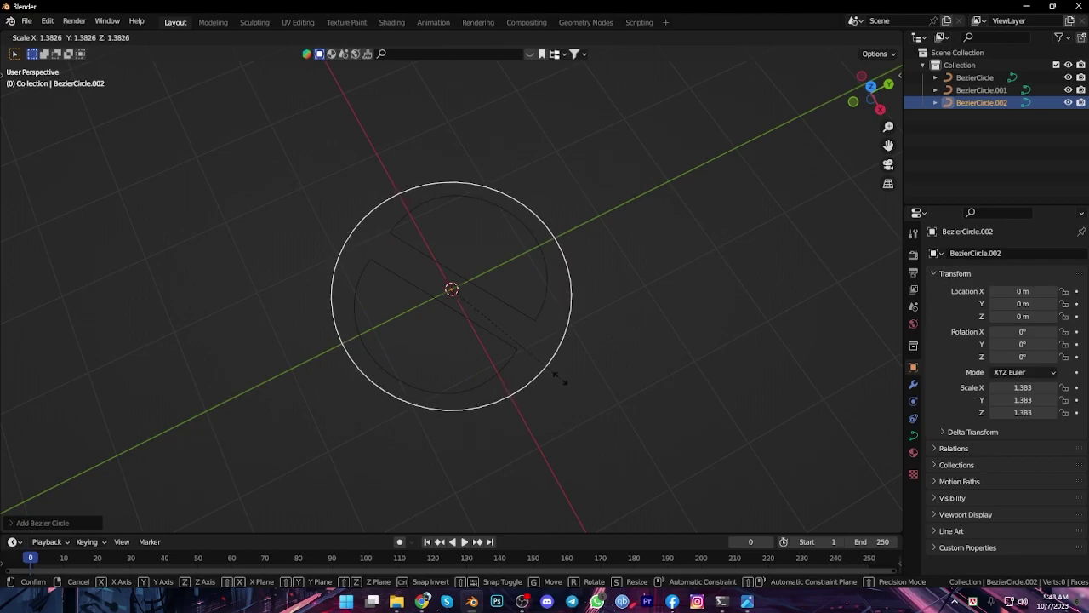
click(562, 383)
click(604, 400)
mouse_move(603, 399)
middle_down()
mouse_move(665, 366)
mouse_move(503, 417)
mouse_move(435, 372)
mouse_move(425, 377)
mouse_move(633, 435)
mouse_move(661, 306)
mouse_move(539, 323)
mouse_move(520, 355)
mouse_move(441, 217)
middle_up()
key(Delete)
click(441, 217)
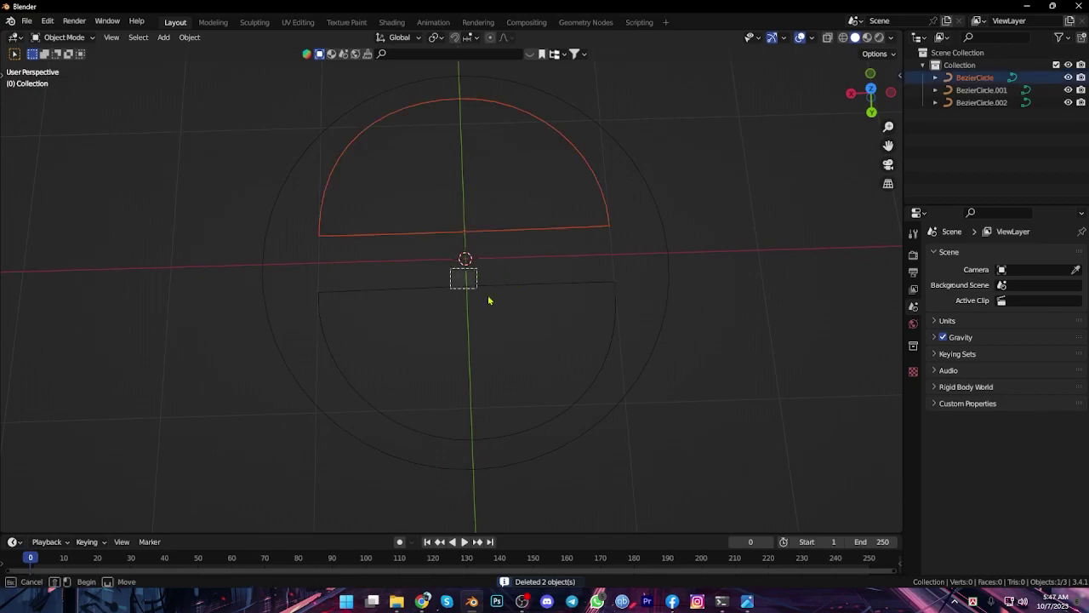
- Scale both half-circles along Y to flatten them inside the ring
shift+click(488, 295)
key(s)
key(Escape)
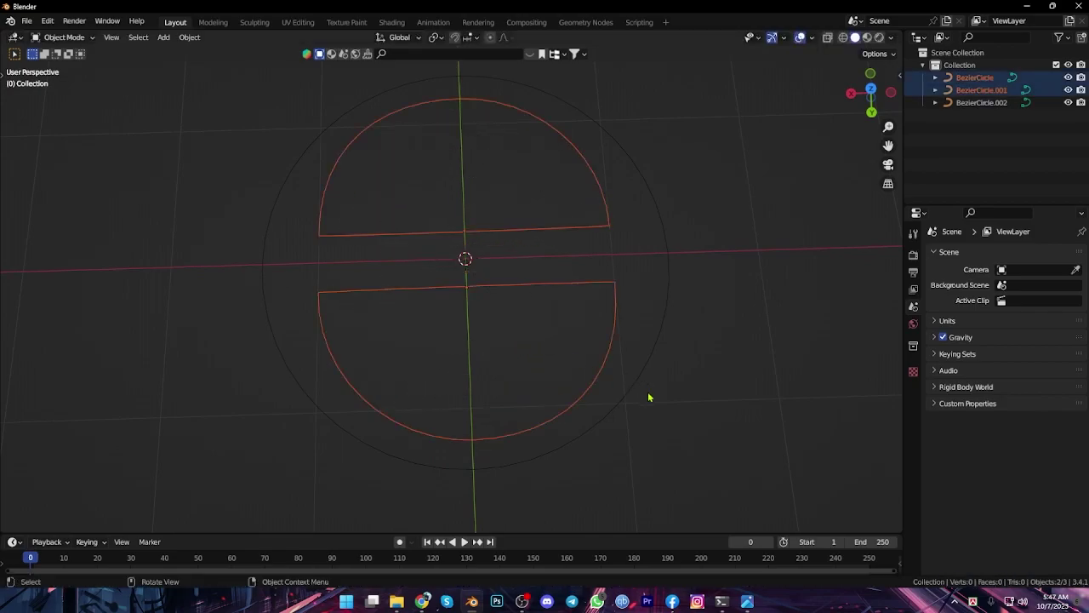
key(s)
key(z)
key(x)
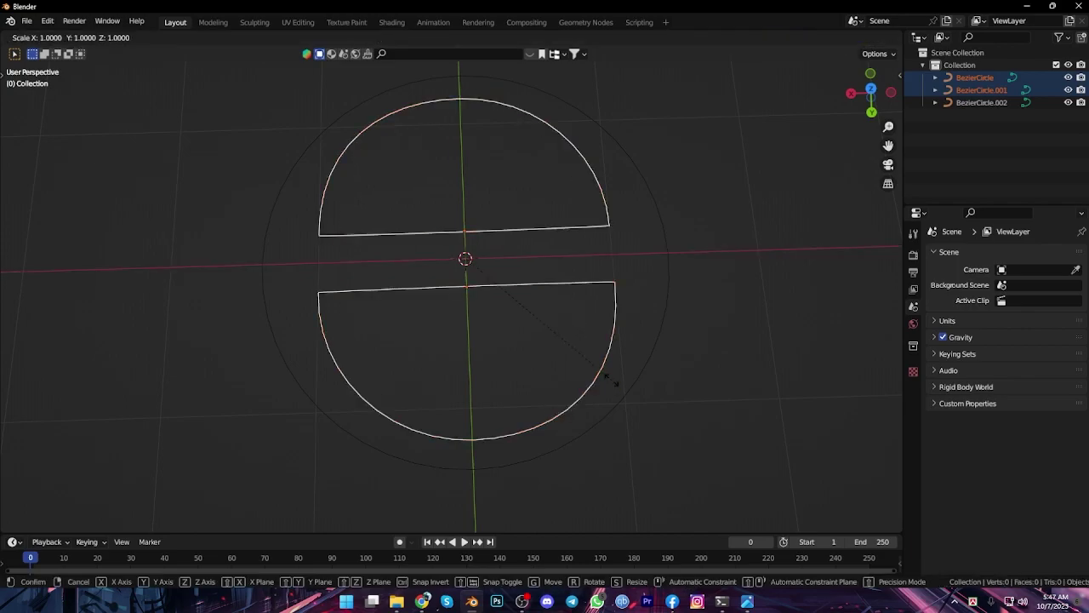
key(y)
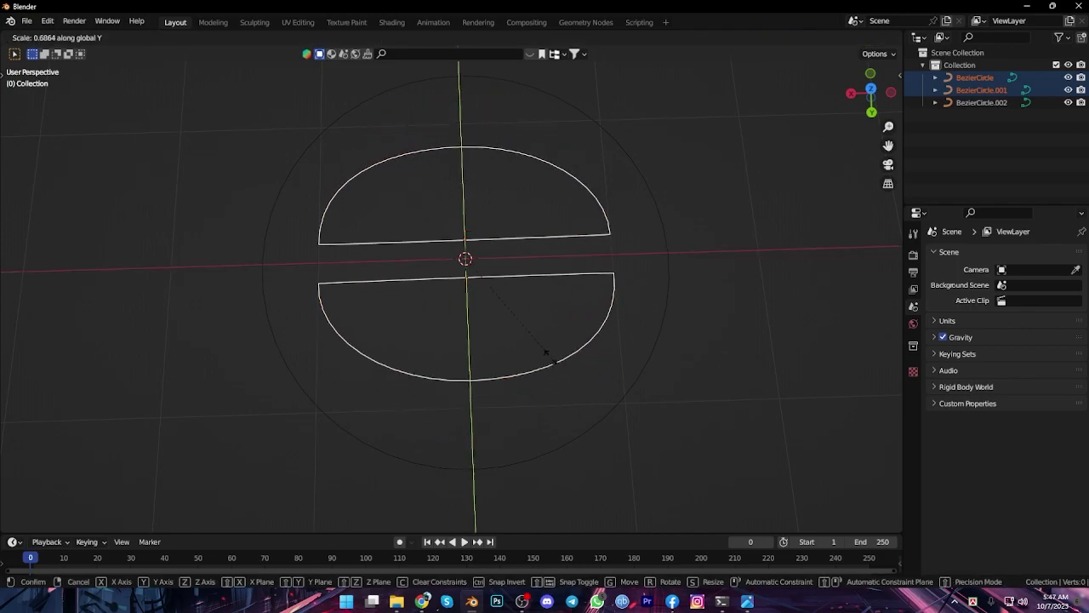
click(549, 356)
click(741, 436)
middle_drag(723, 430, 571, 370)
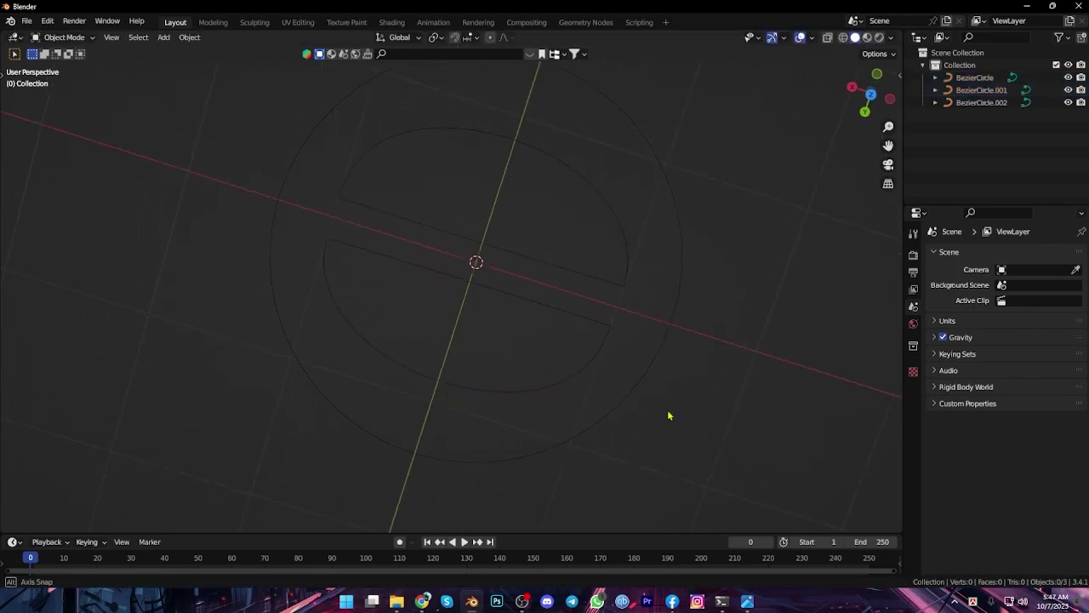
- Undo and rescale the halves along Y slightly taller, then view from near top-down
key(ctrl+z)
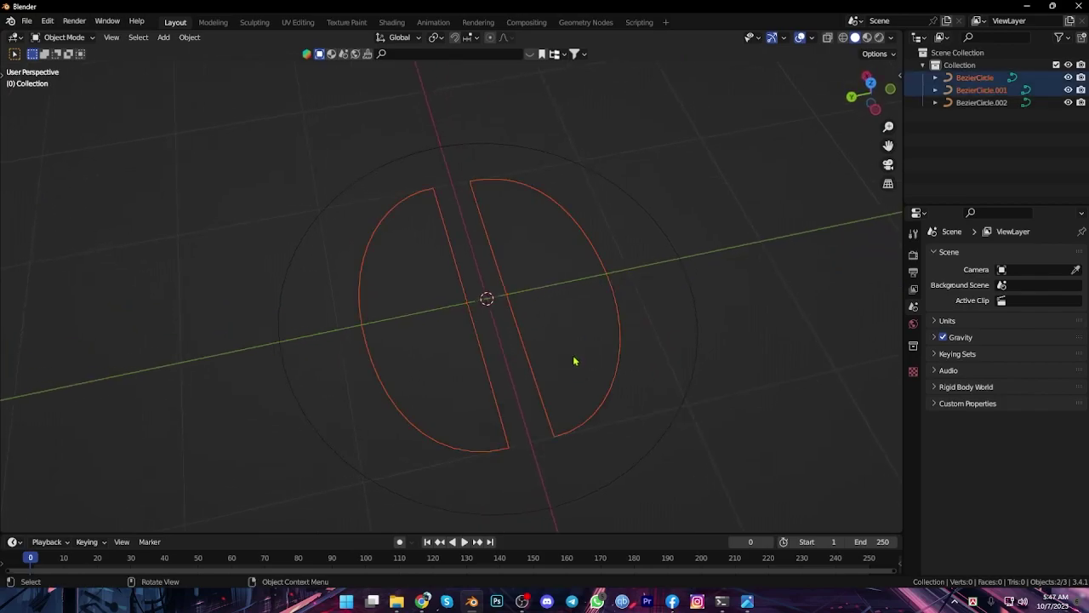
key(s)
key(x)
key(y)
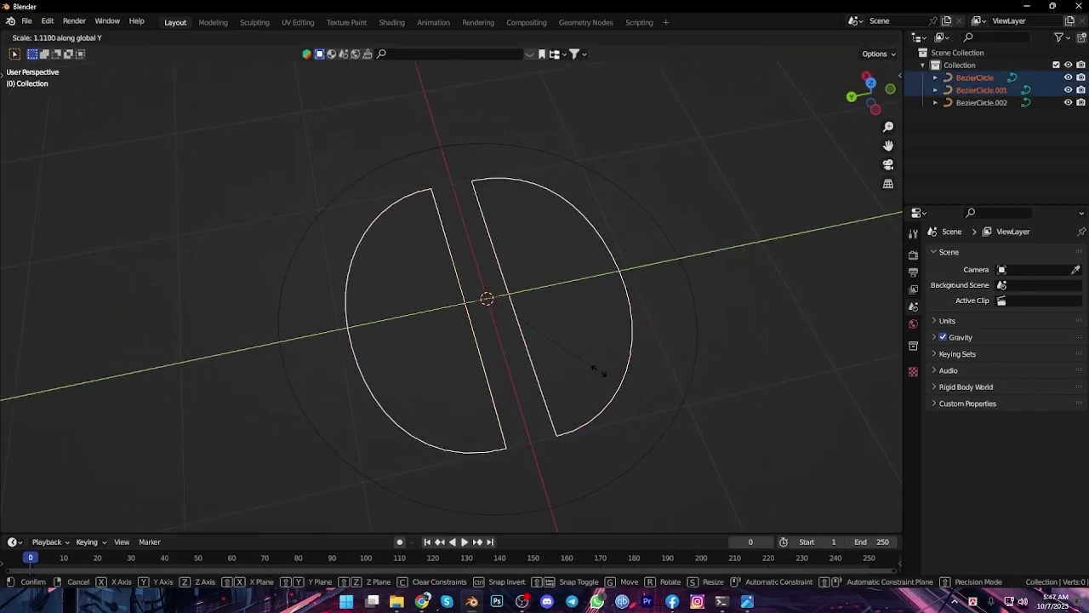
click(583, 378)
click(818, 364)
mouse_move(818, 363)
middle_down()
mouse_move(724, 397)
mouse_move(763, 387)
mouse_move(482, 304)
mouse_move(489, 333)
mouse_move(479, 275)
middle_up()
key(shift+a)
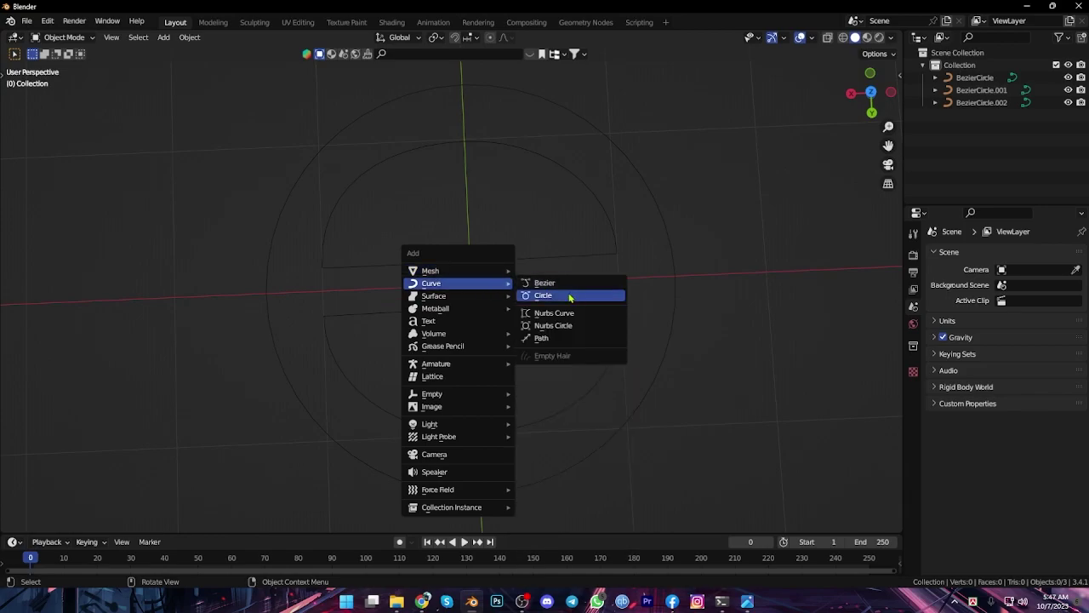
- Add another Bezier circle, squash it along Y into a thin ellipse, and enter Edit Mode
click(568, 296)
key(s)
key(x)
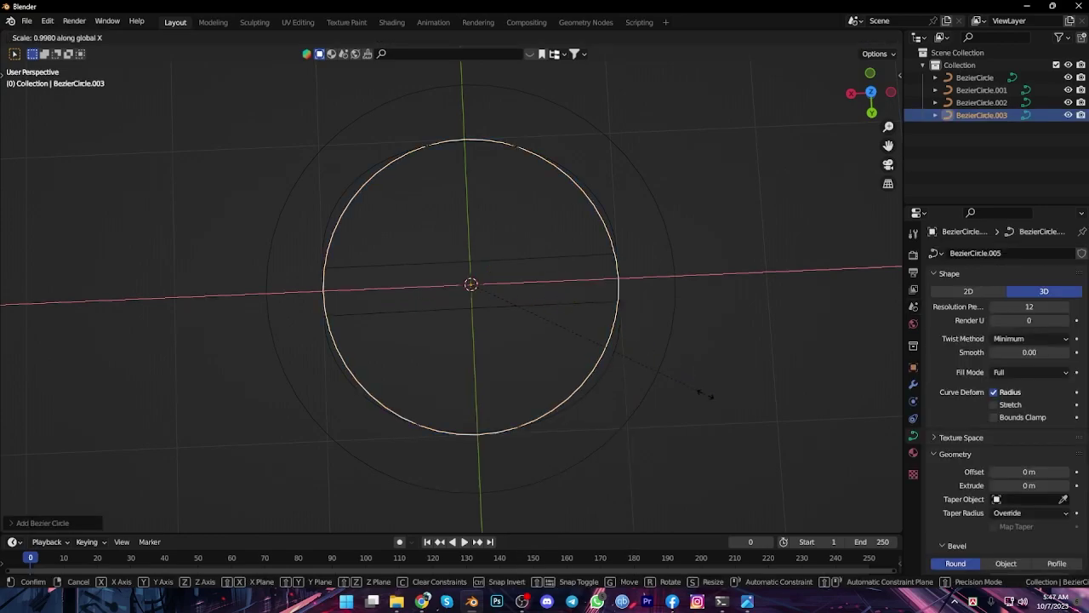
key(y)
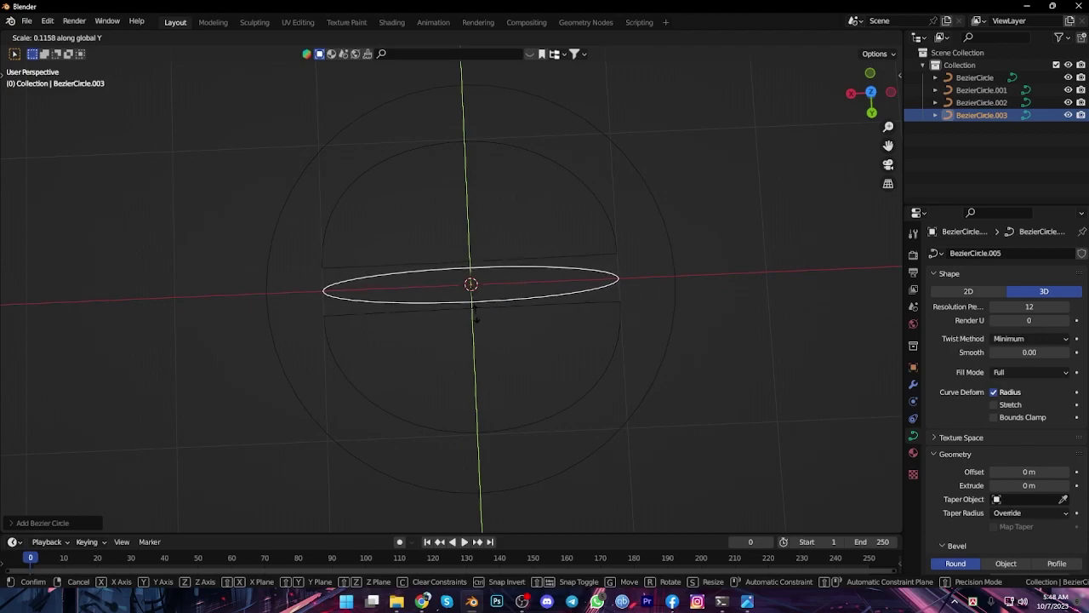
click(482, 322)
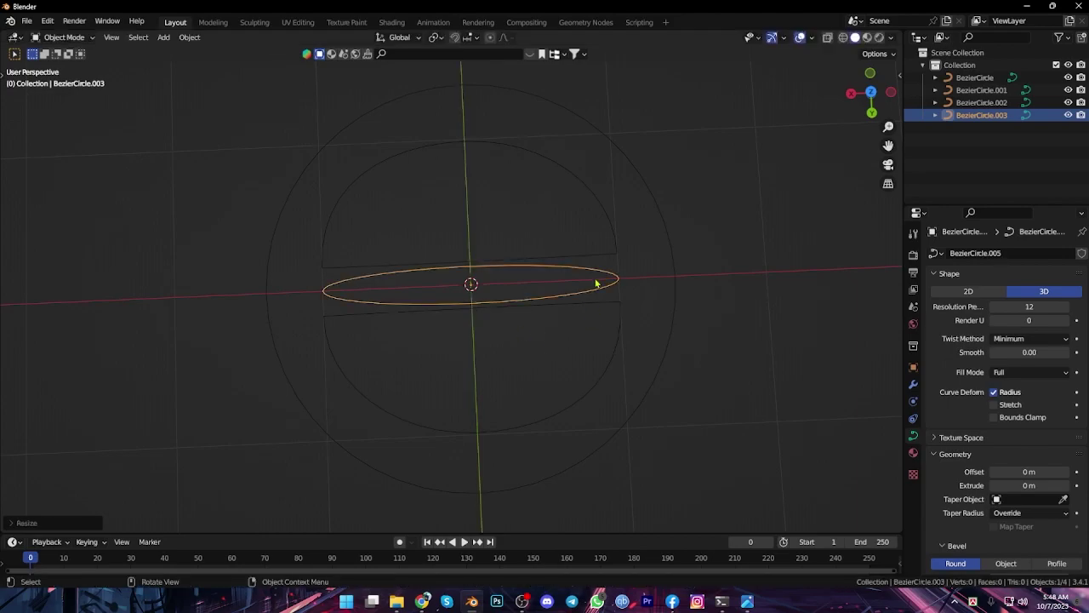
key(Tab)
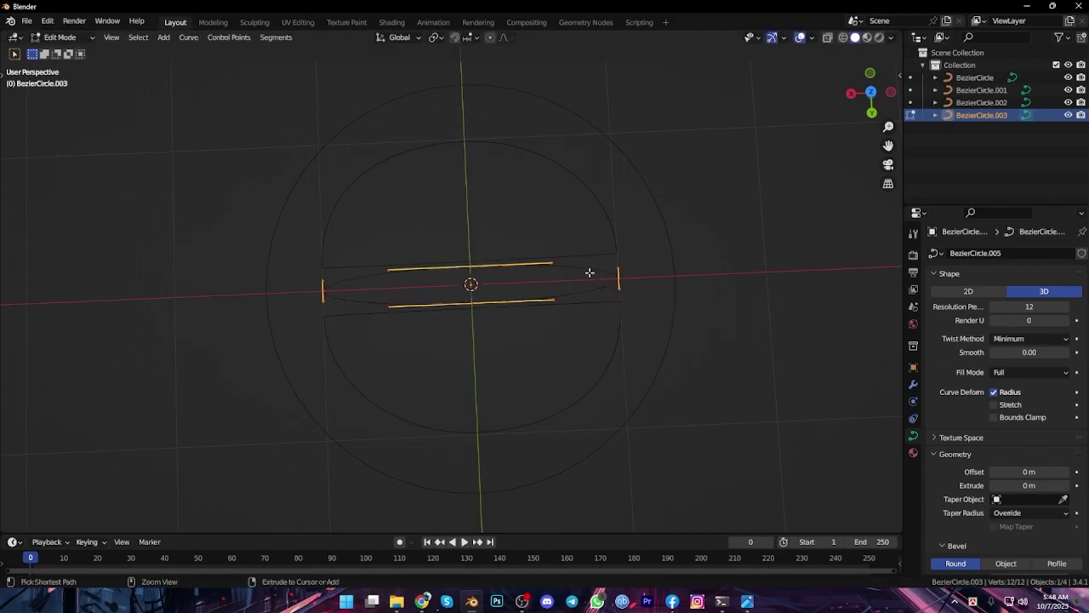
- Subdivide the middle ellipse curve to double its control points, then select all points
right_click(588, 274)
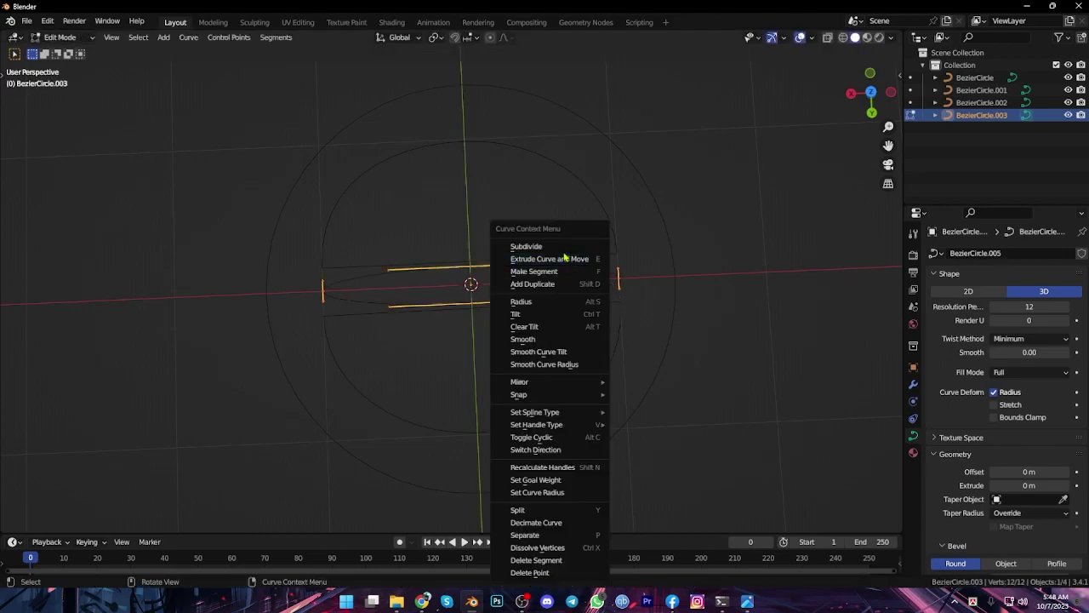
click(561, 246)
scroll(628, 286, up, 2)
scroll(647, 276, up, 1)
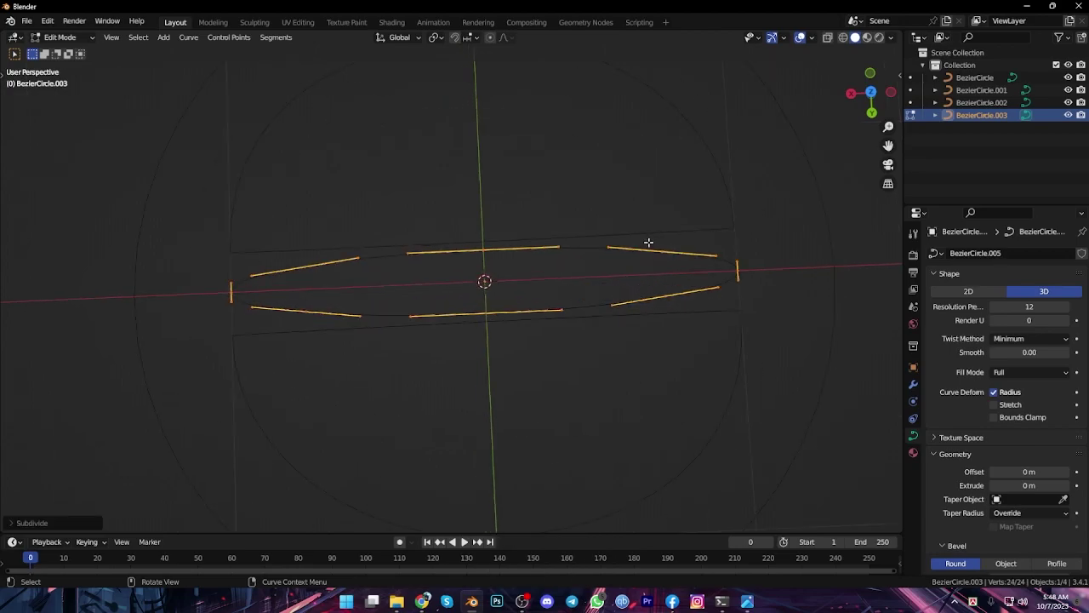
click(660, 251)
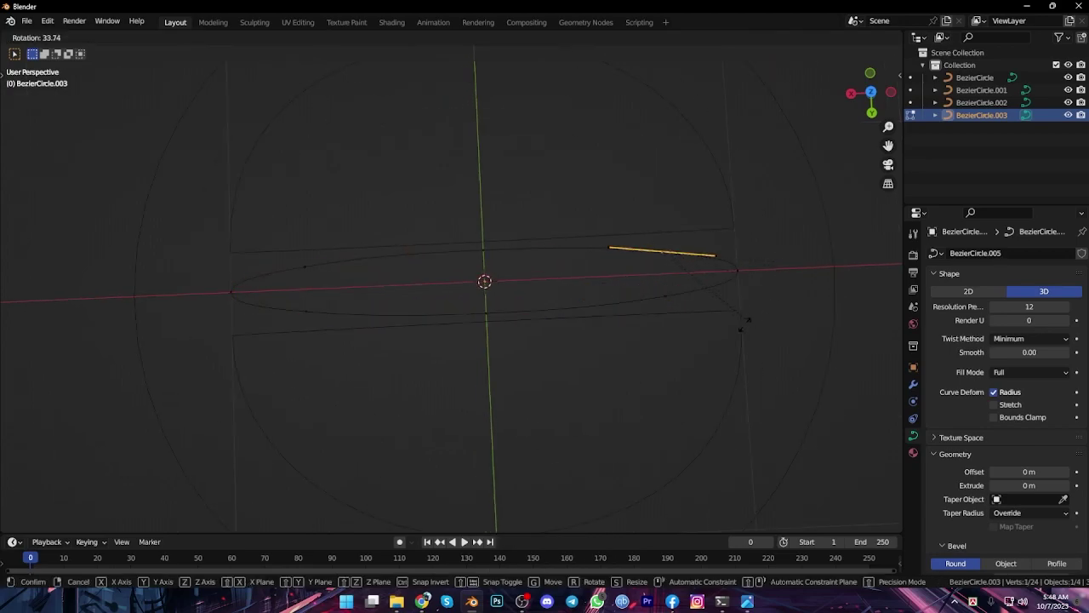
key(a)
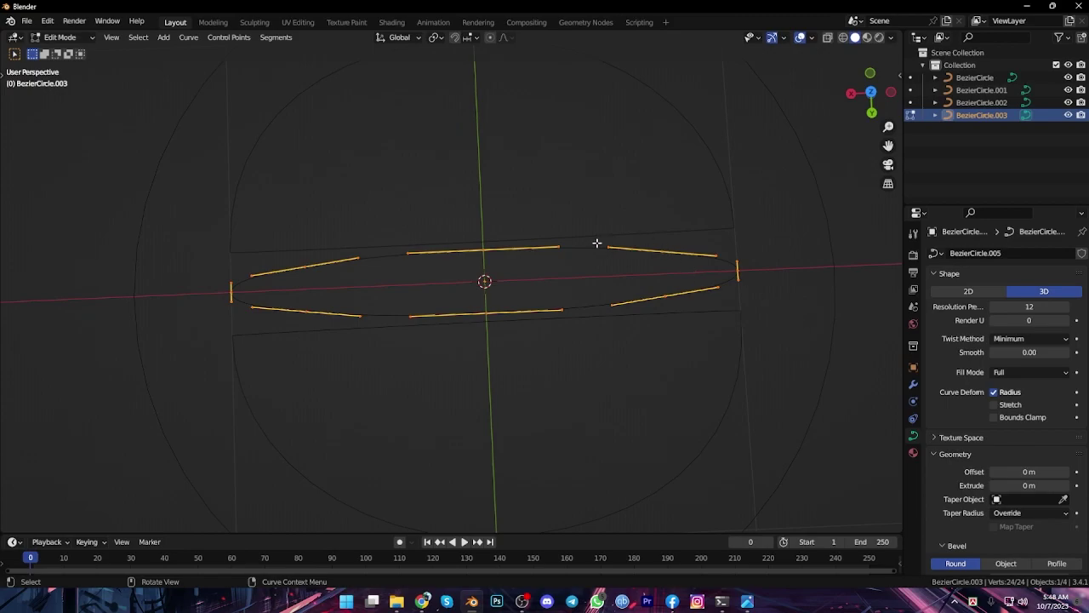
- Rotate the ellipse's right-hand segment and shift it right along X
drag(597, 244, 725, 267)
key(r)
click(719, 374)
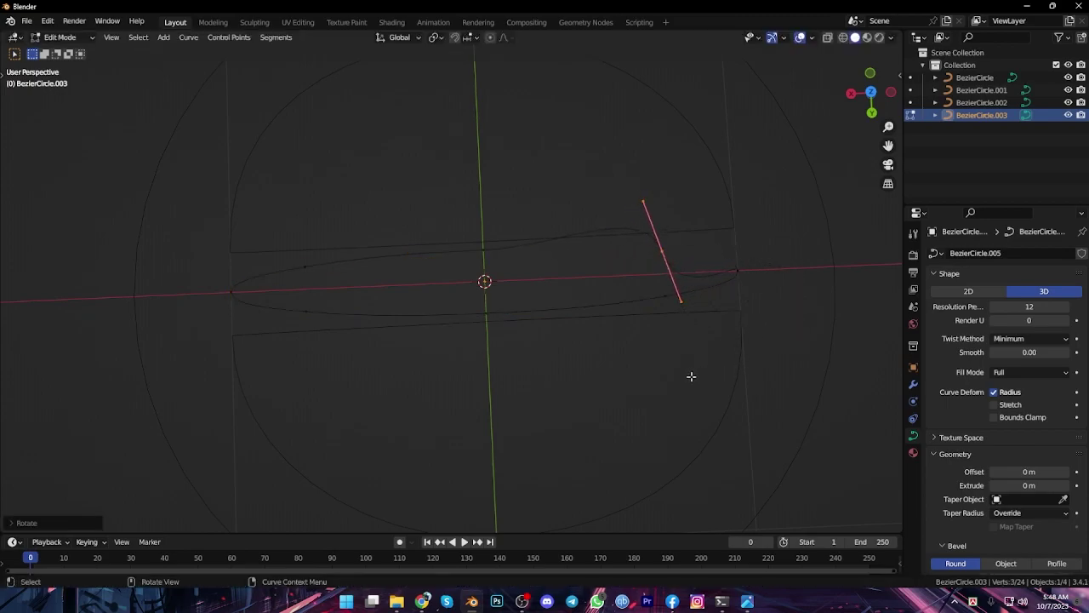
key(g)
right_click(775, 368)
key(x)
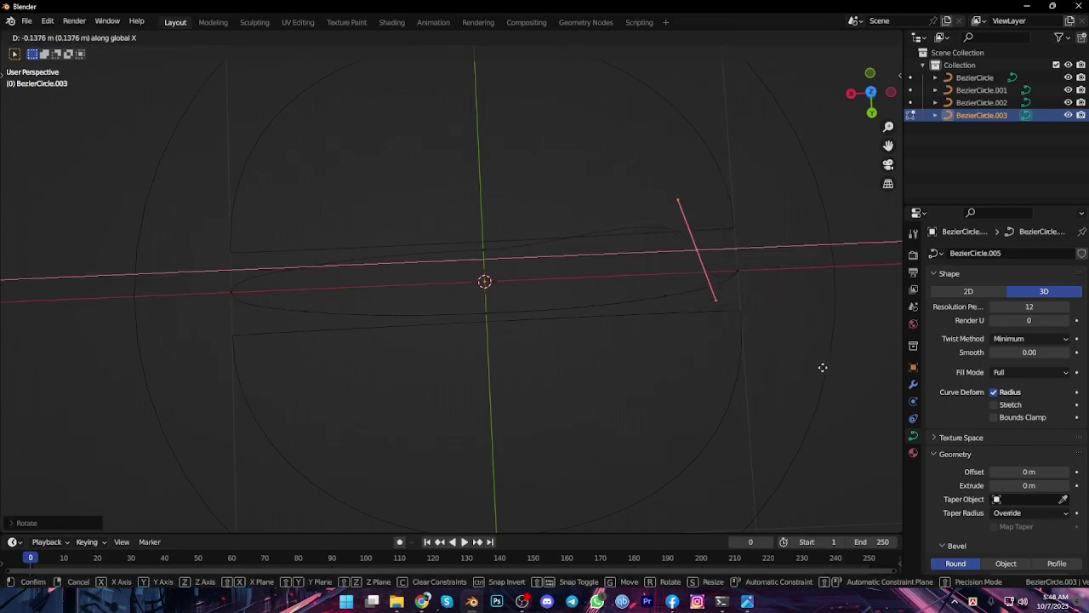
click(806, 347)
- Rotate the right end handle upright and slide it along X
click(739, 271)
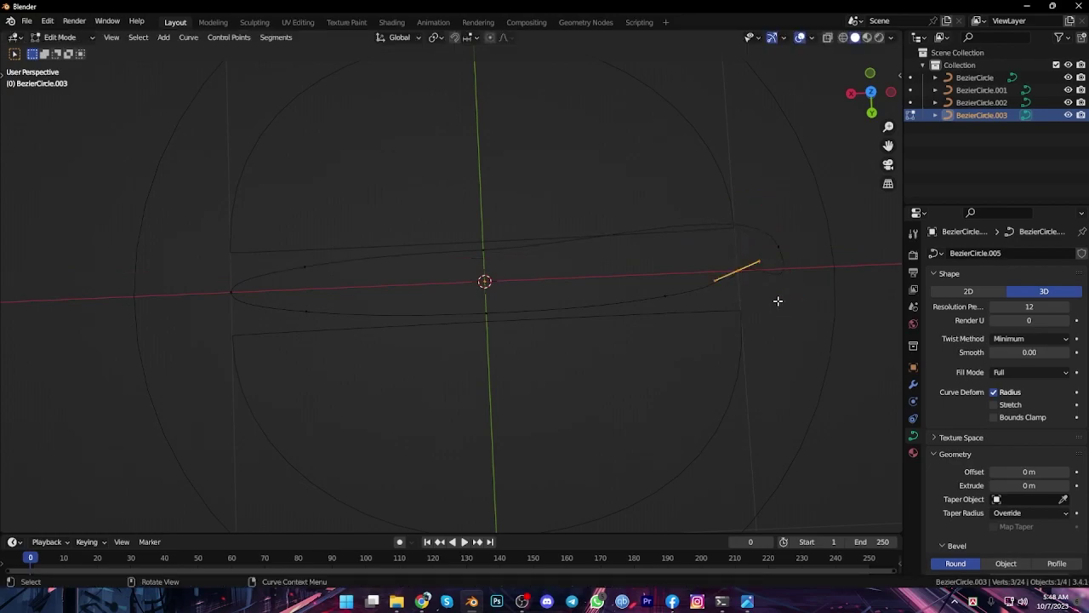
key(r)
click(778, 247)
key(g)
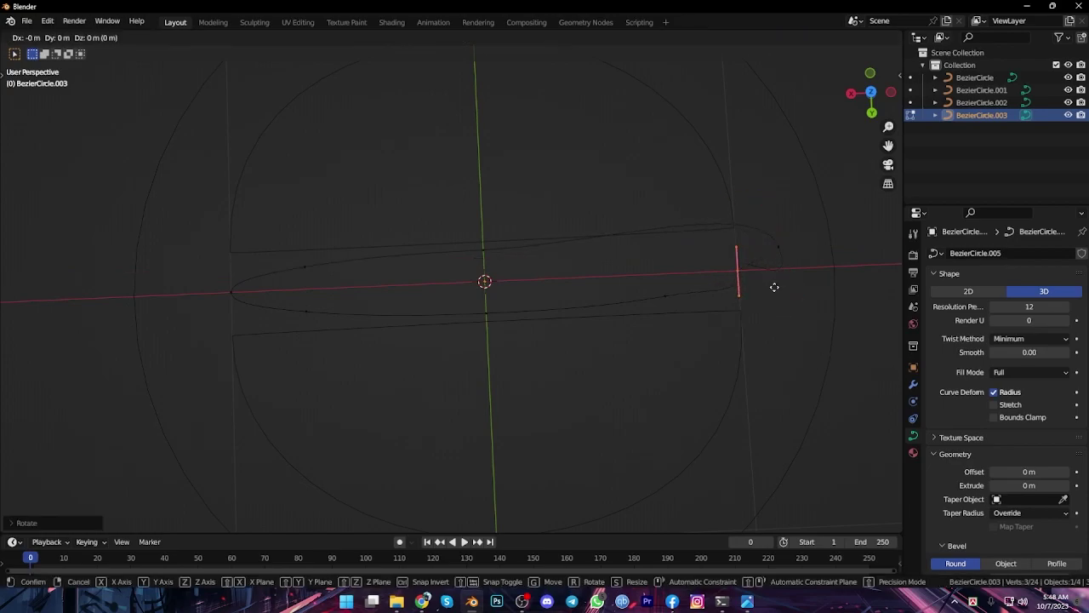
key(x)
click(821, 301)
key(g)
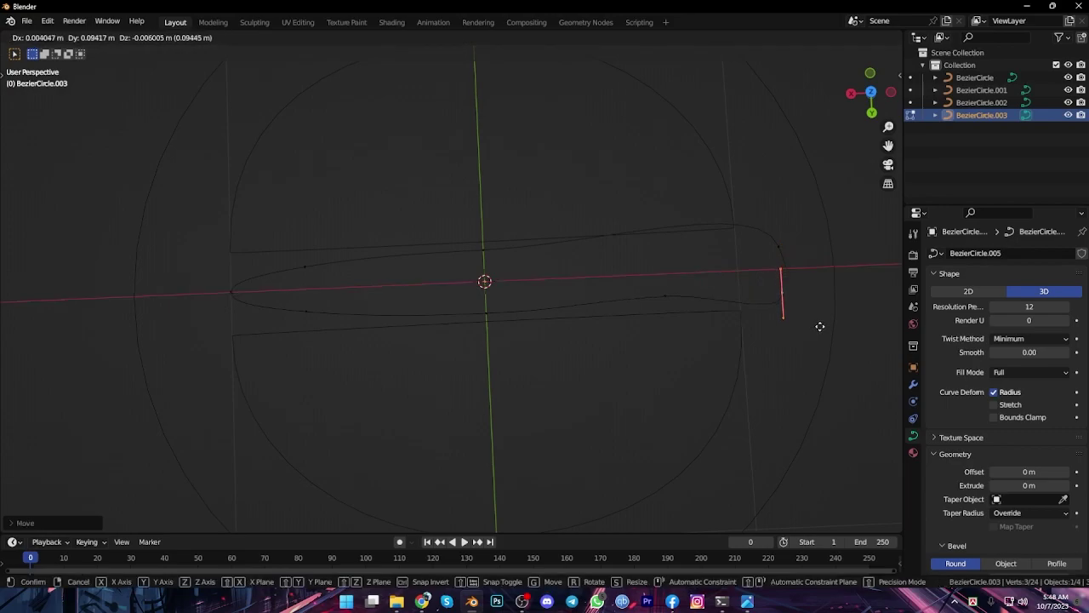
click(826, 332)
- Undo the trial handle edits and return to Object Mode
key(ctrl+z)
key(ctrl+z)
key(ctrl+z)
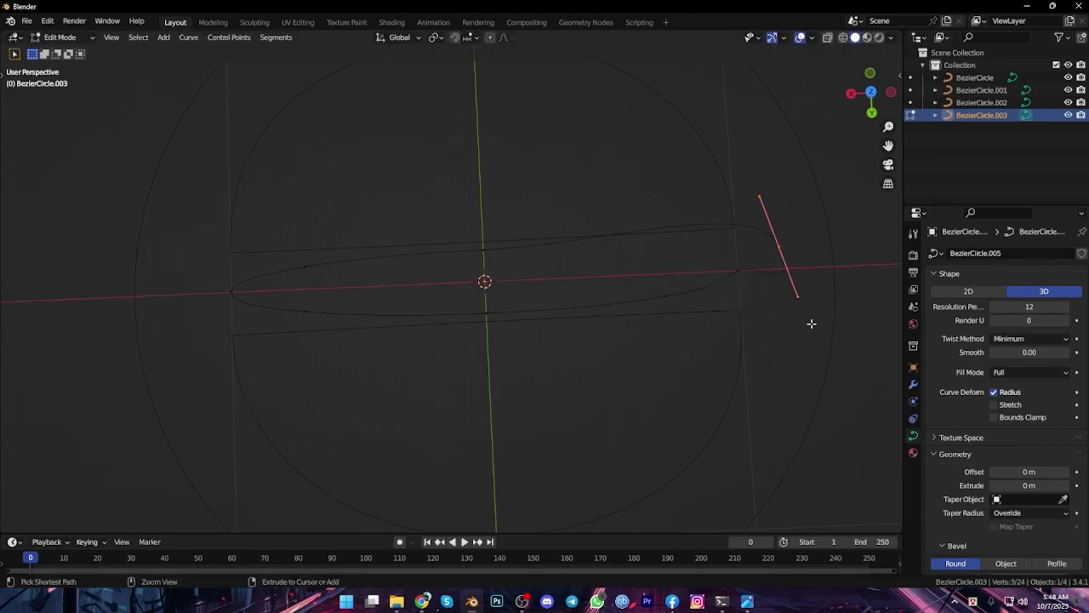
key(ctrl+z)
key(ctrl+z)
key(ctrl+z)
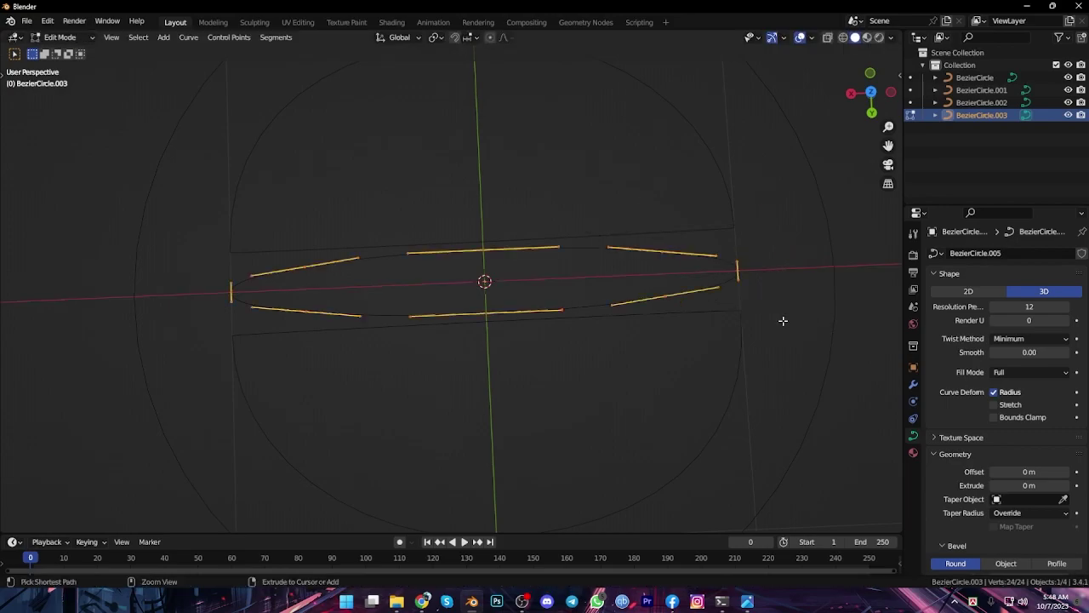
key(ctrl+z)
key(ctrl+z)
key(ctrl+z)
scroll(613, 328, down, 1)
scroll(608, 333, down, 1)
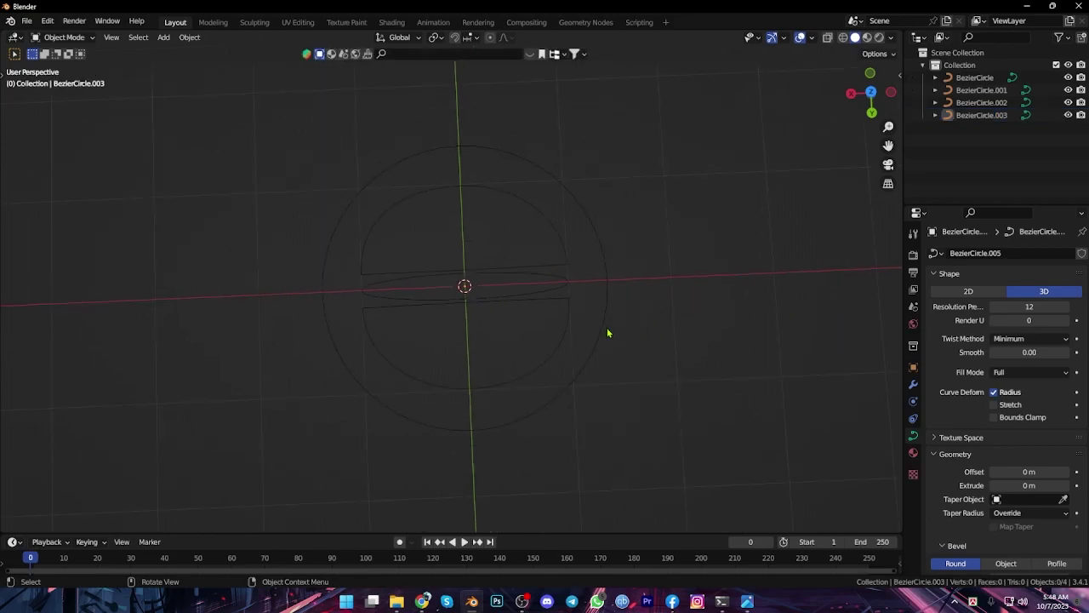
scroll(391, 327, down, 1)
click(323, 305)
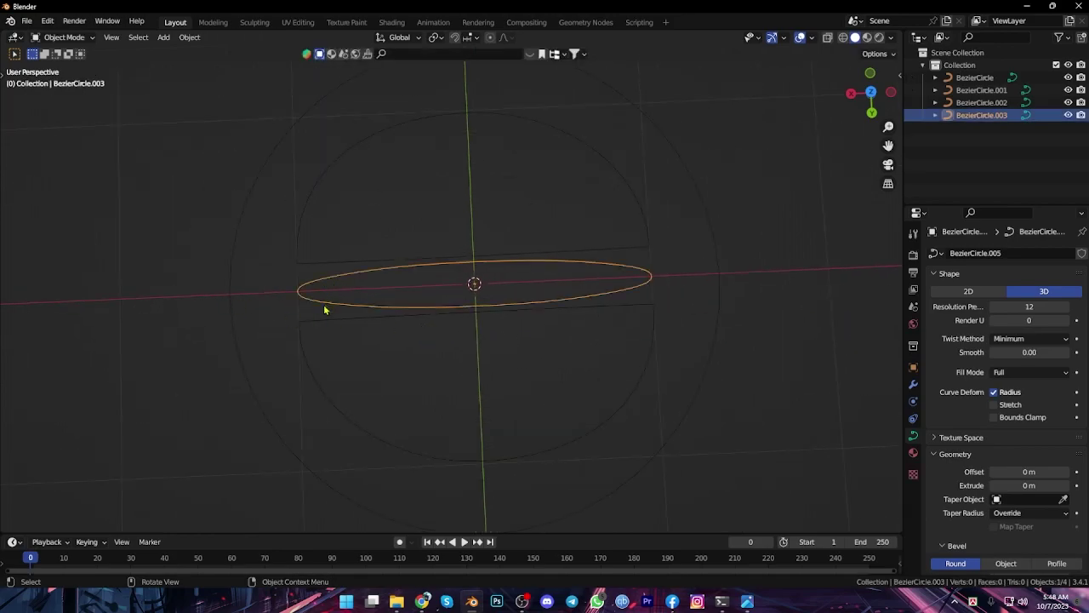
scroll(296, 309, up, 1)
key(Tab)
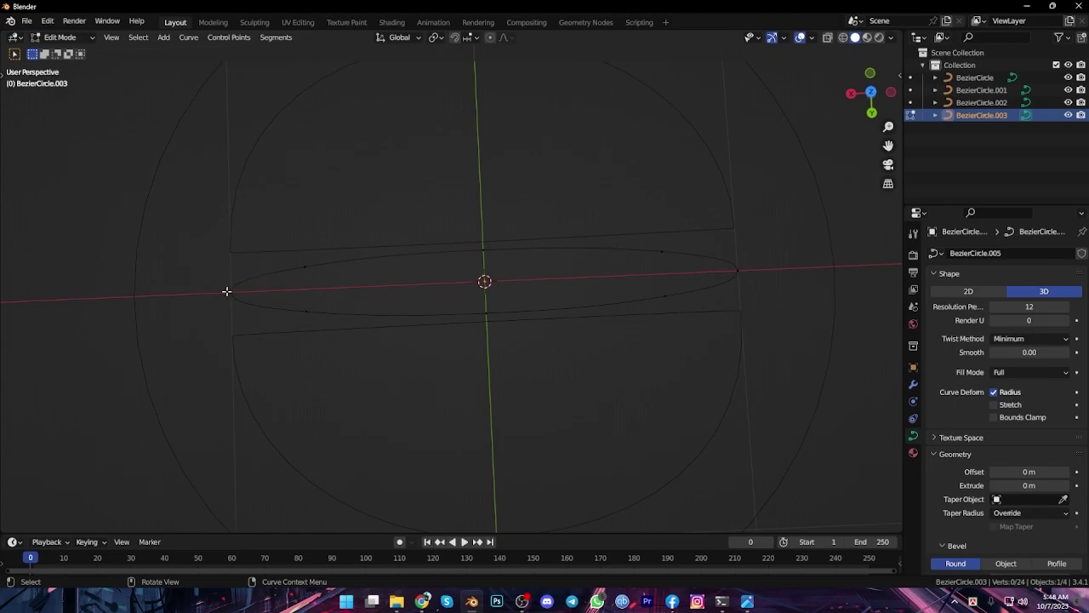
click(230, 293)
drag(276, 261, 326, 324)
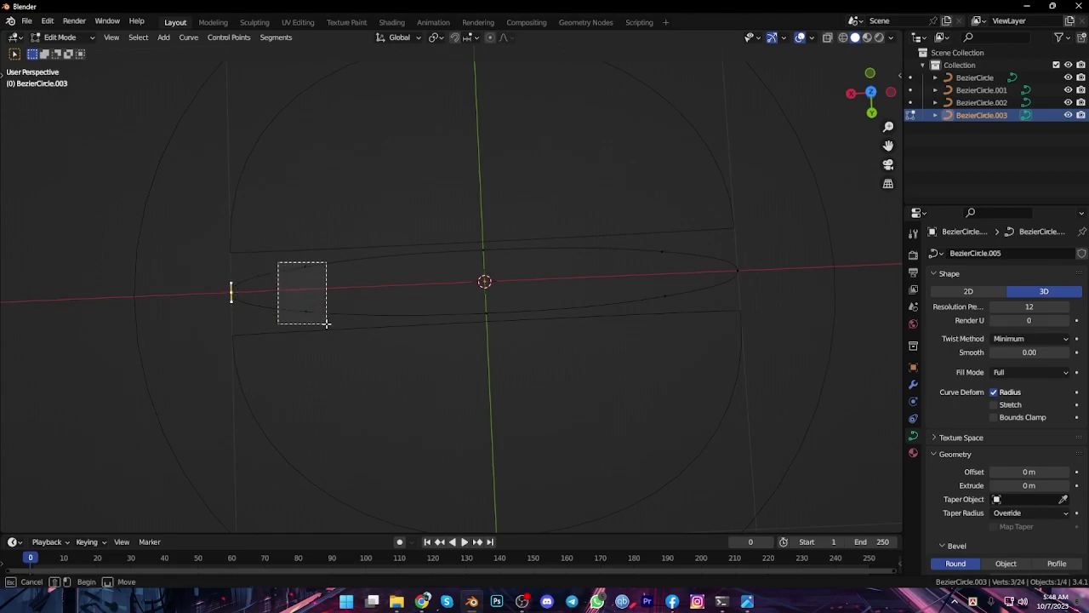
shift+drag(213, 282, 246, 304)
key(g)
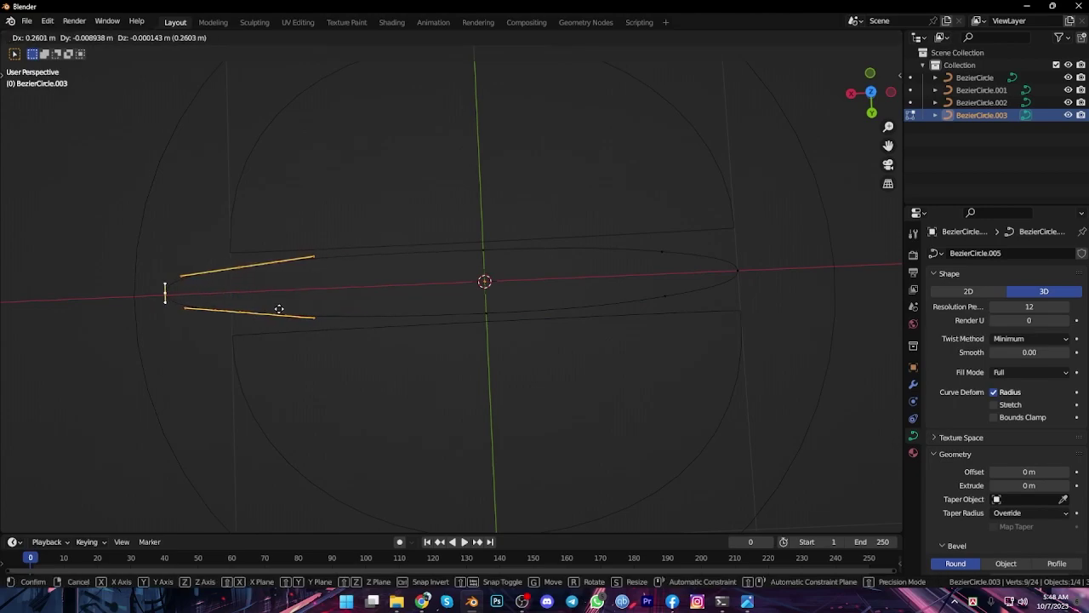
click(296, 311)
key(s)
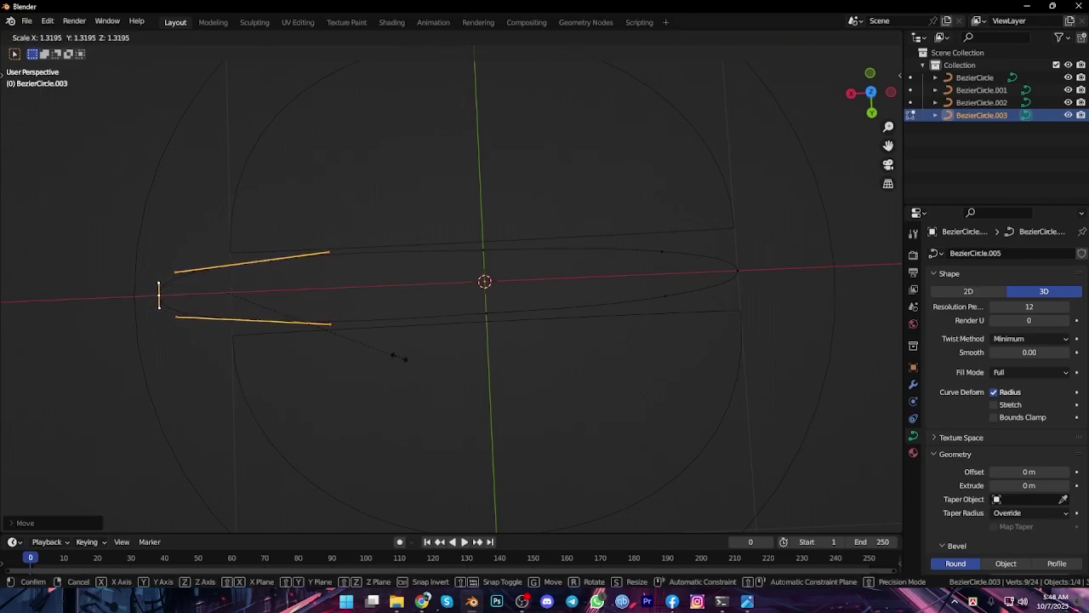
right_click(400, 357)
key(e)
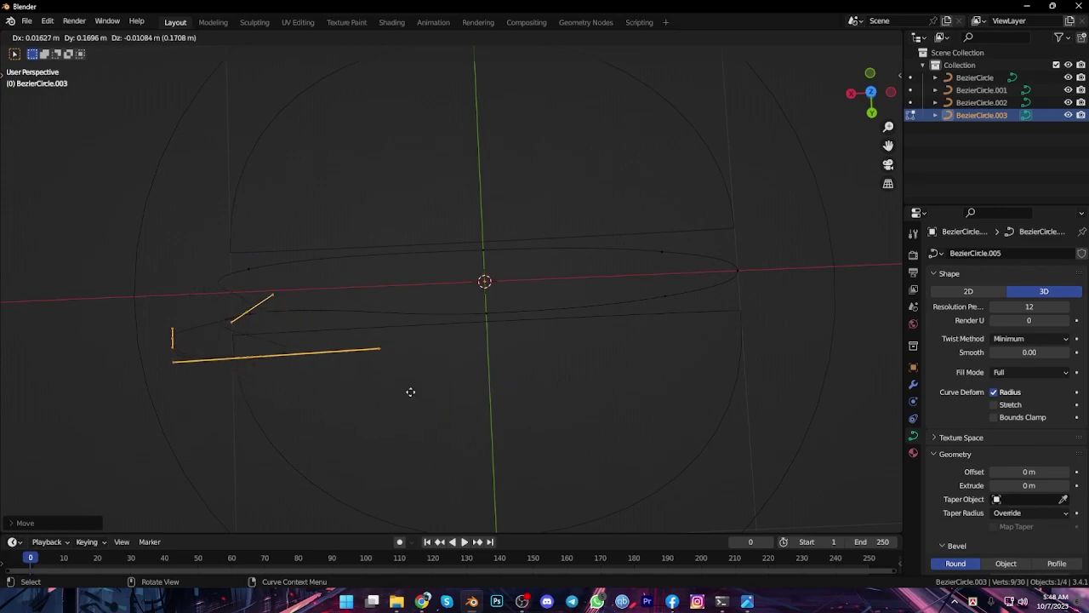
click(398, 359)
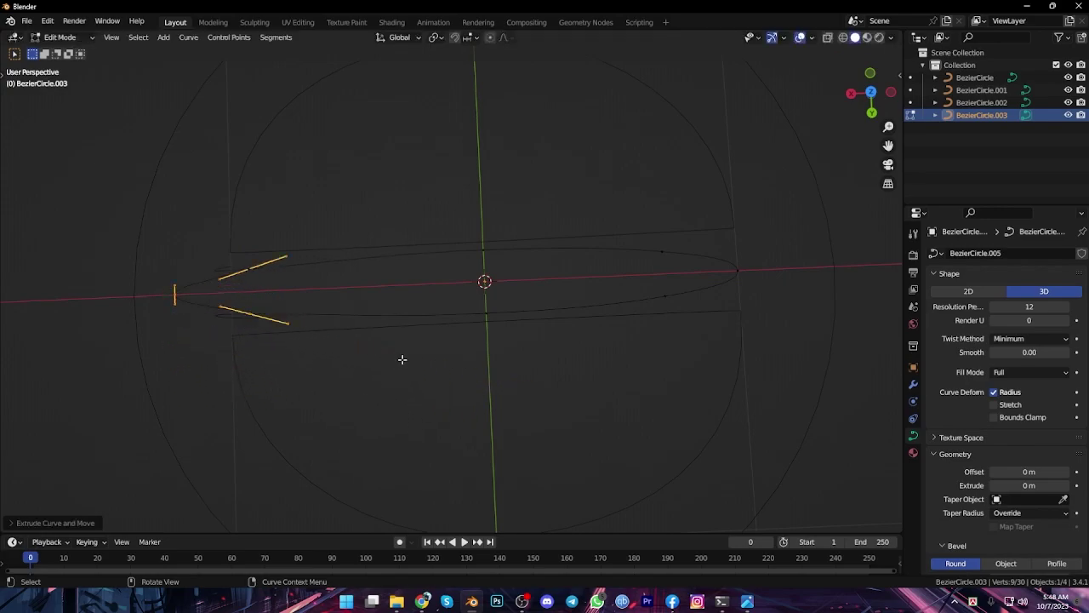
key(ctrl+z)
key(Tab)
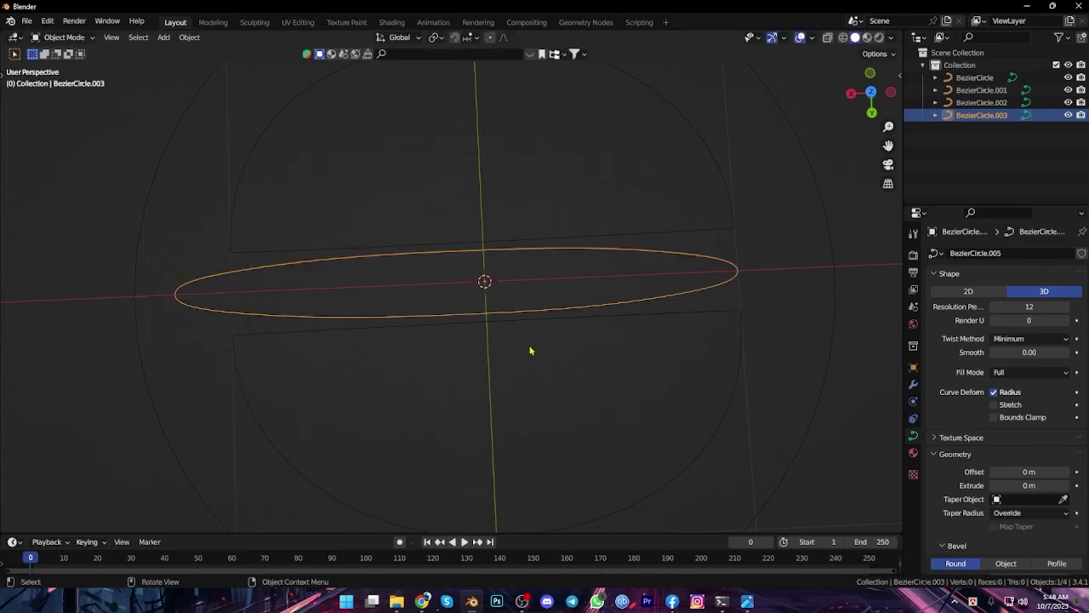
key(Tab)
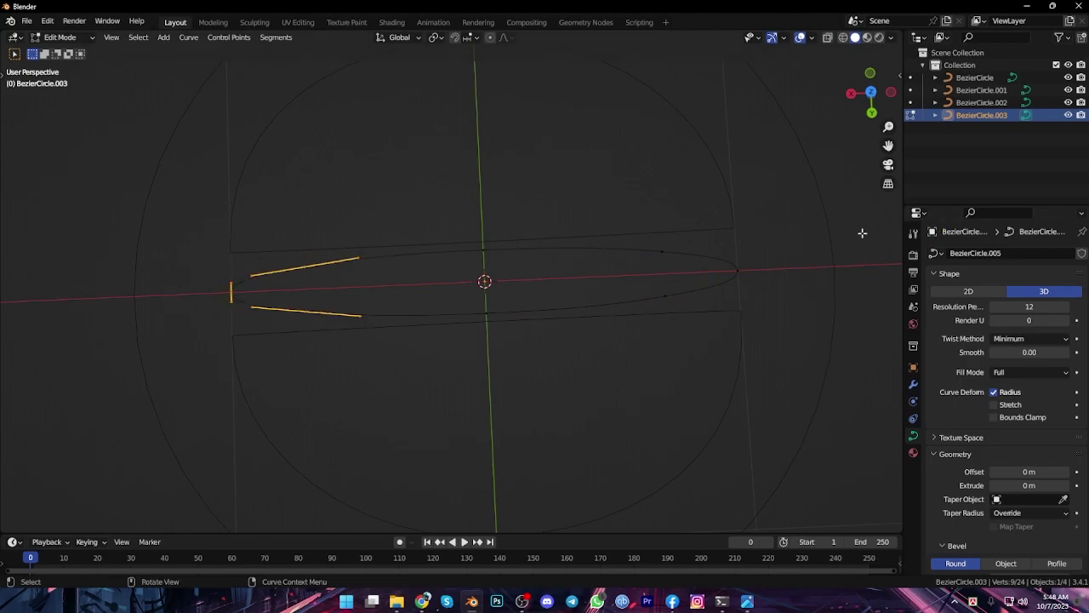
key(Tab)
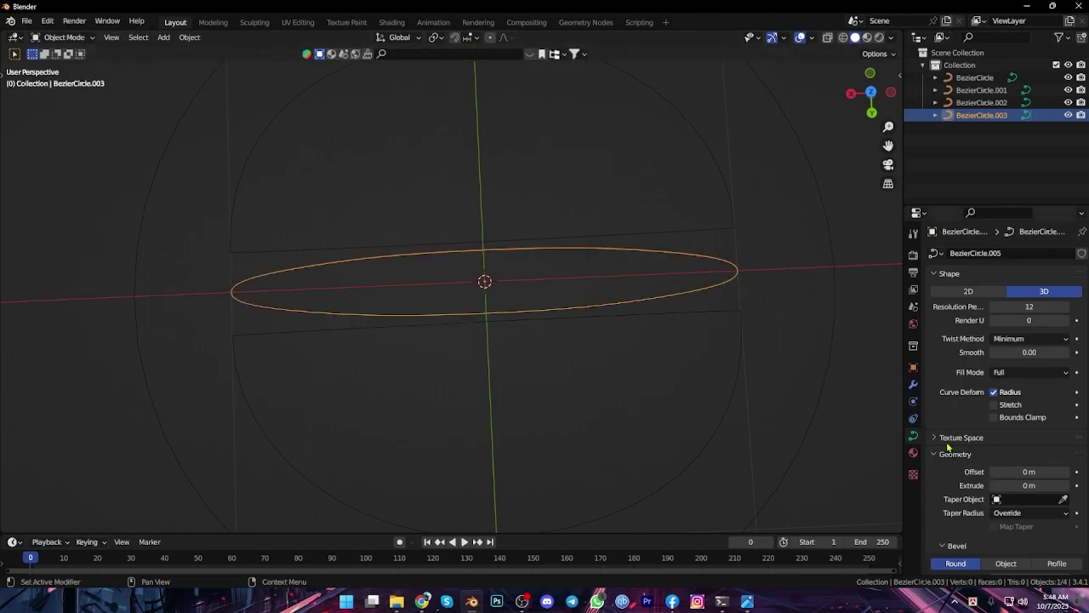
- Cancel a trial extrude and give the ellipse a 0.01 m bevel depth
mouse_move(1027, 485)
mouse_down()
mouse_move(1023, 472)
mouse_move(1034, 472)
mouse_up()
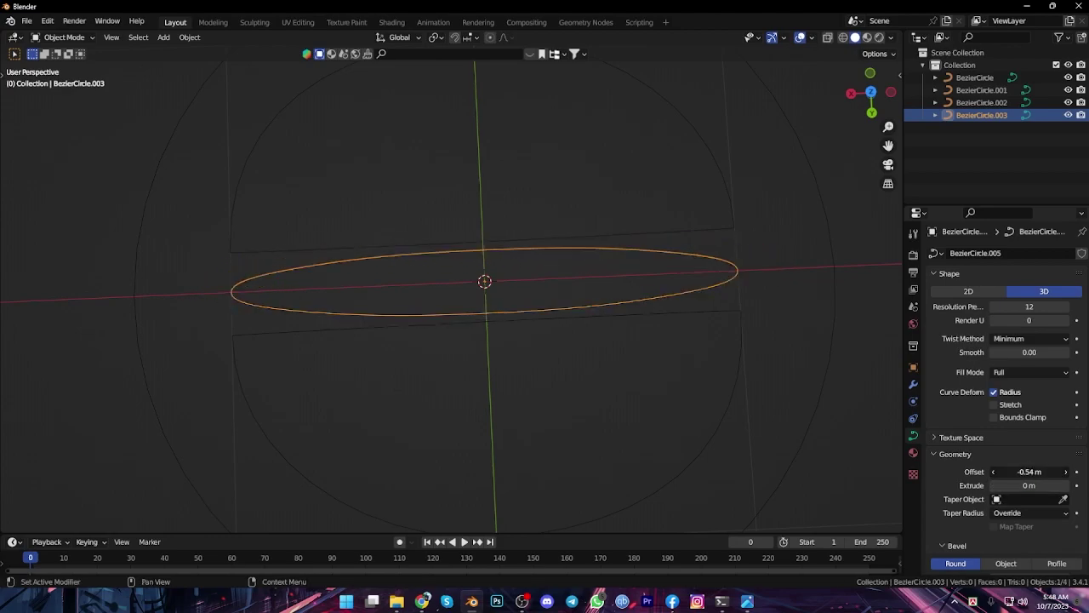
key(Escape)
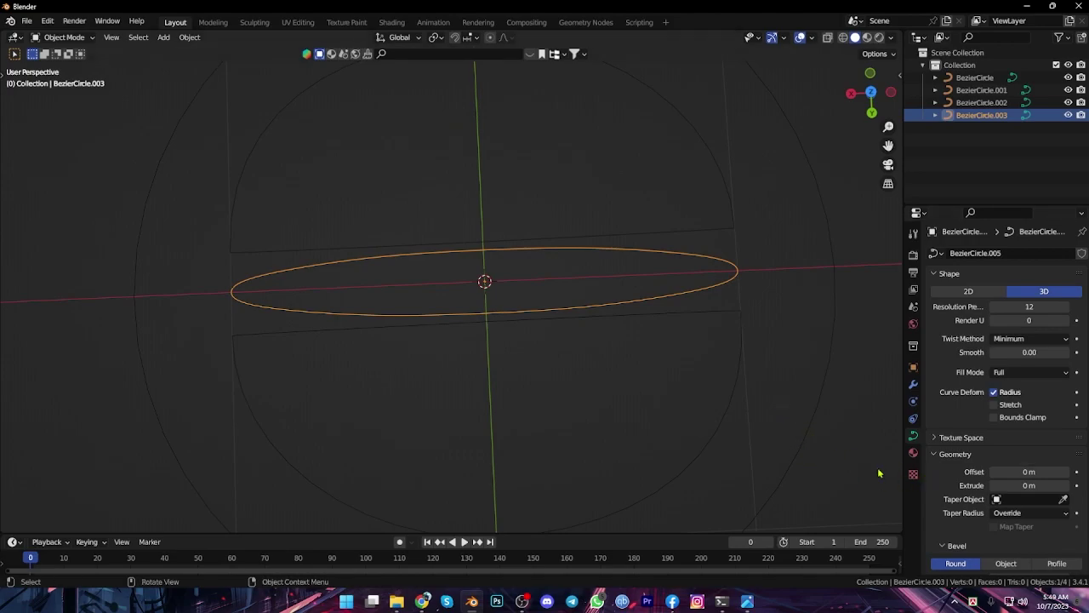
click(941, 455)
click(941, 455)
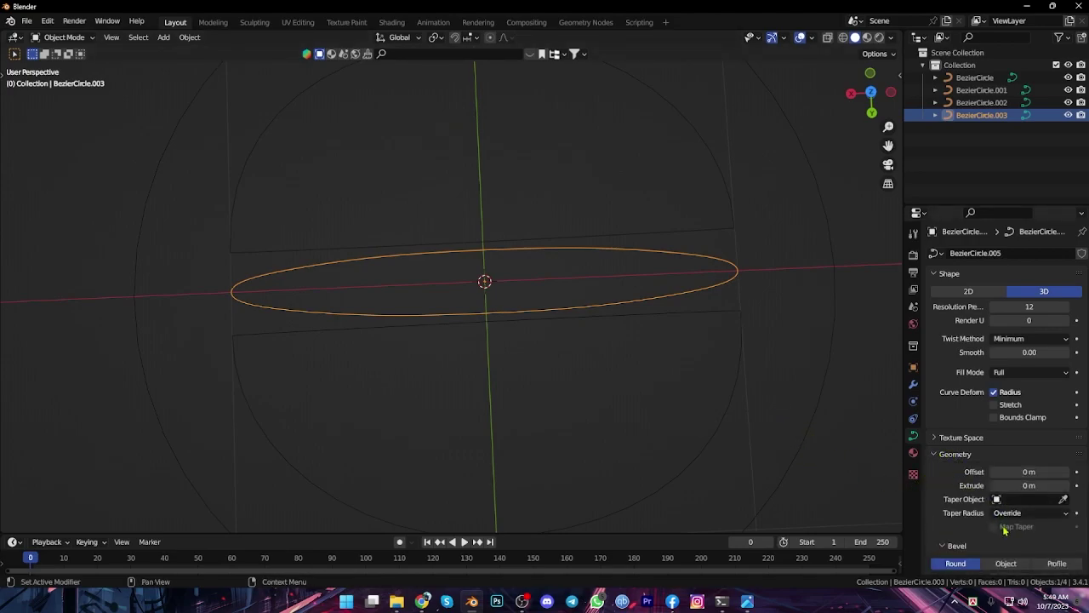
scroll(992, 535, down, 4)
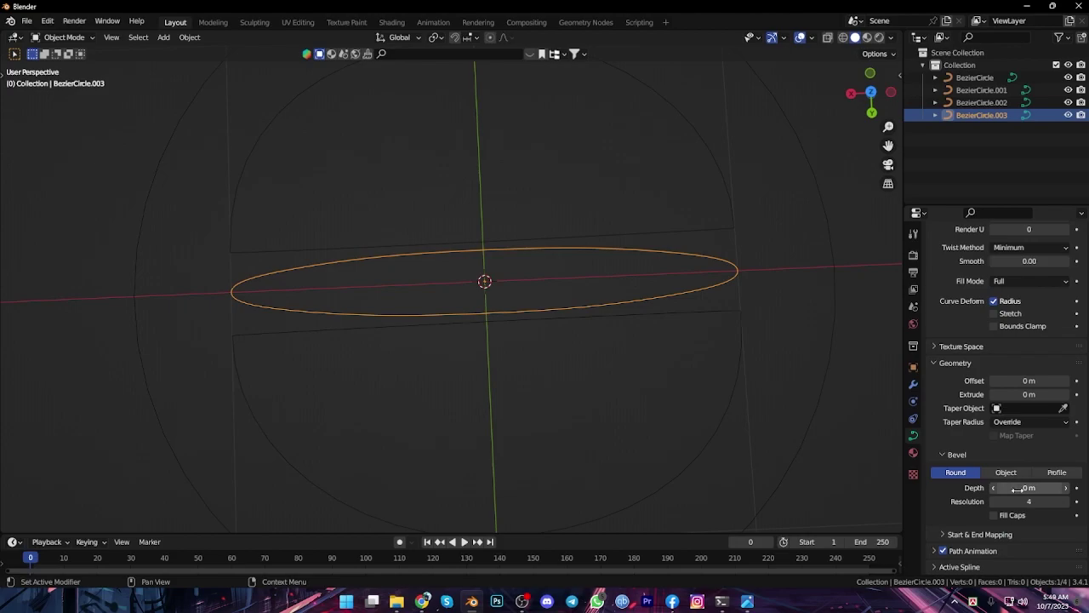
drag(1013, 488, 1033, 488)
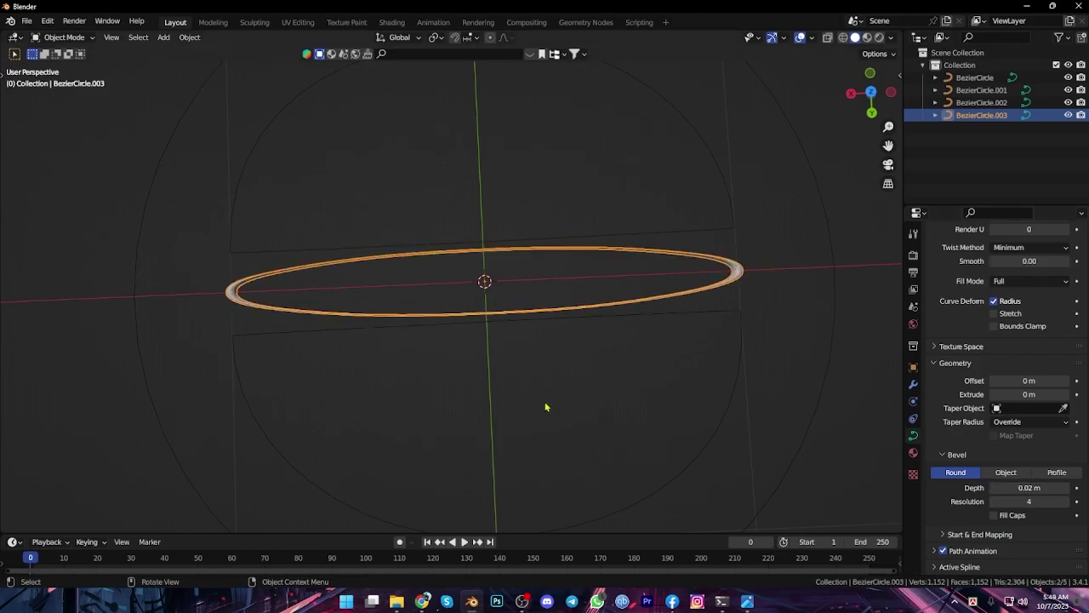
- Set the ring's bevel depth to 0.02 m and resolution to 0, with offset back at 0 m
mouse_move(545, 406)
middle_down()
mouse_move(698, 282)
mouse_move(734, 280)
mouse_move(698, 287)
mouse_move(715, 289)
middle_up()
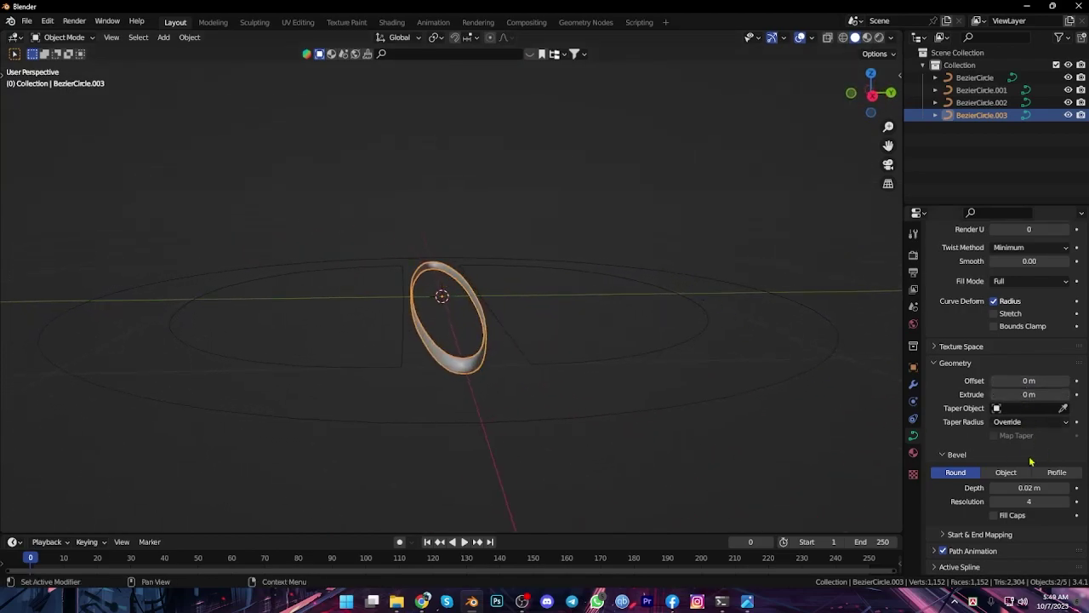
drag(1029, 501, 1004, 501)
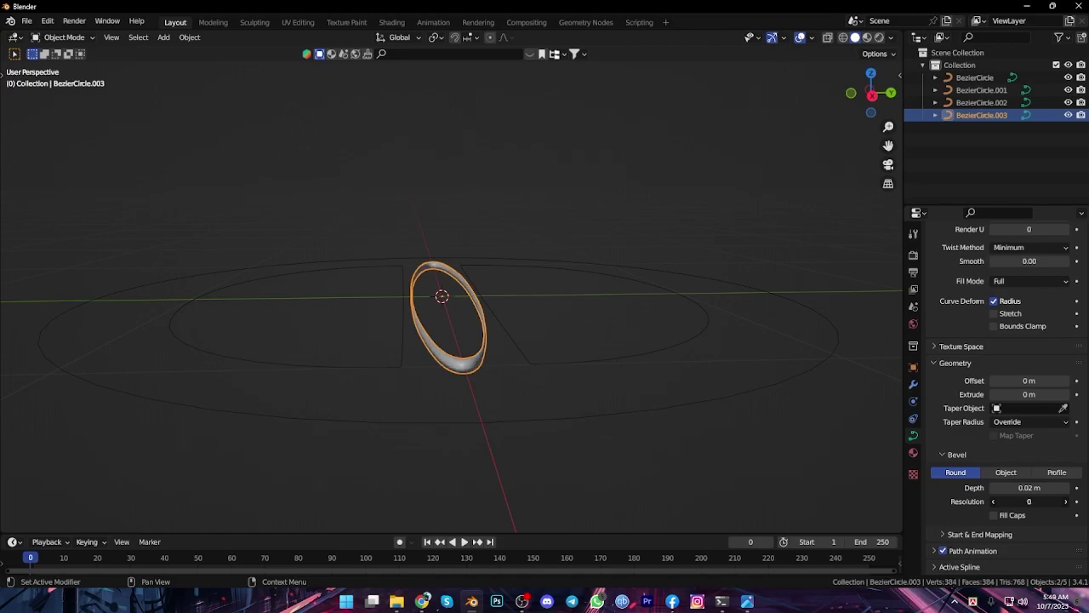
mouse_move(1029, 381)
mouse_down()
mouse_move(1004, 380)
mouse_move(1055, 394)
mouse_move(1000, 394)
mouse_move(1056, 380)
mouse_move(1004, 381)
mouse_up()
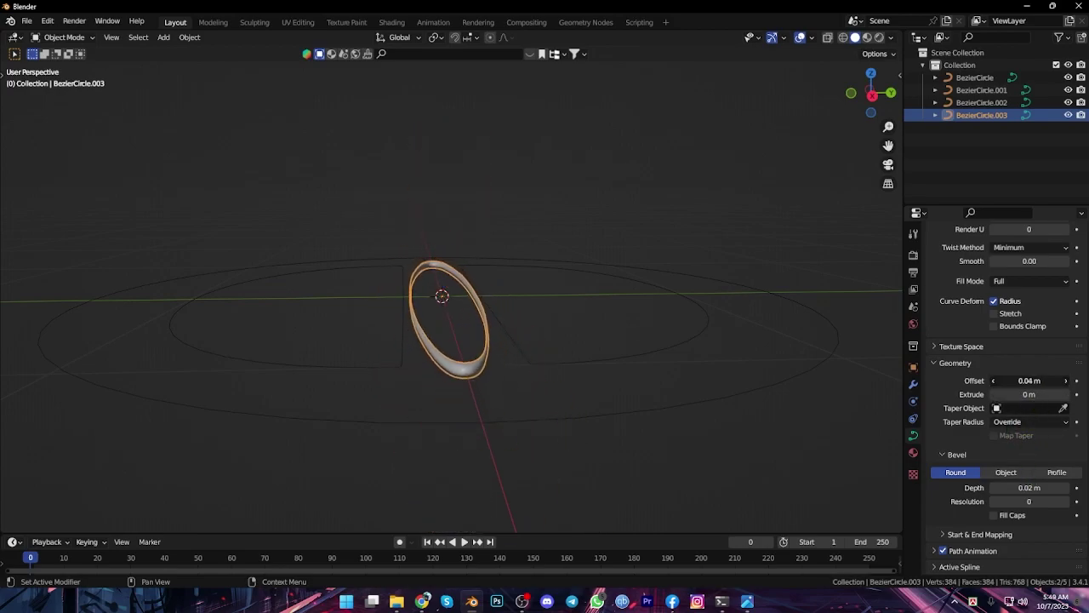
click(1032, 381)
text(0)
key(Return)
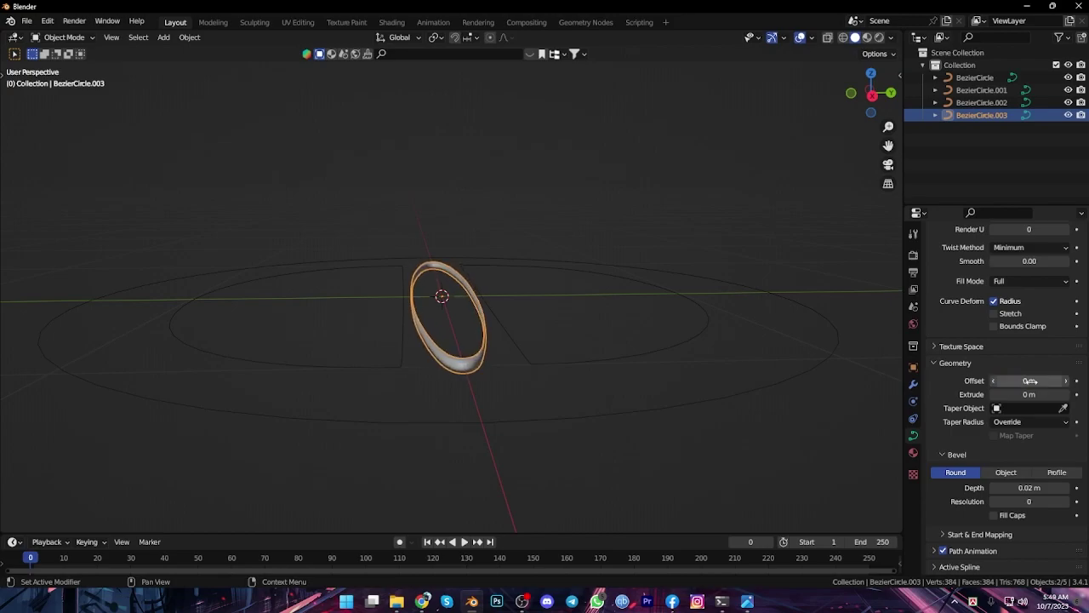
click(1005, 474)
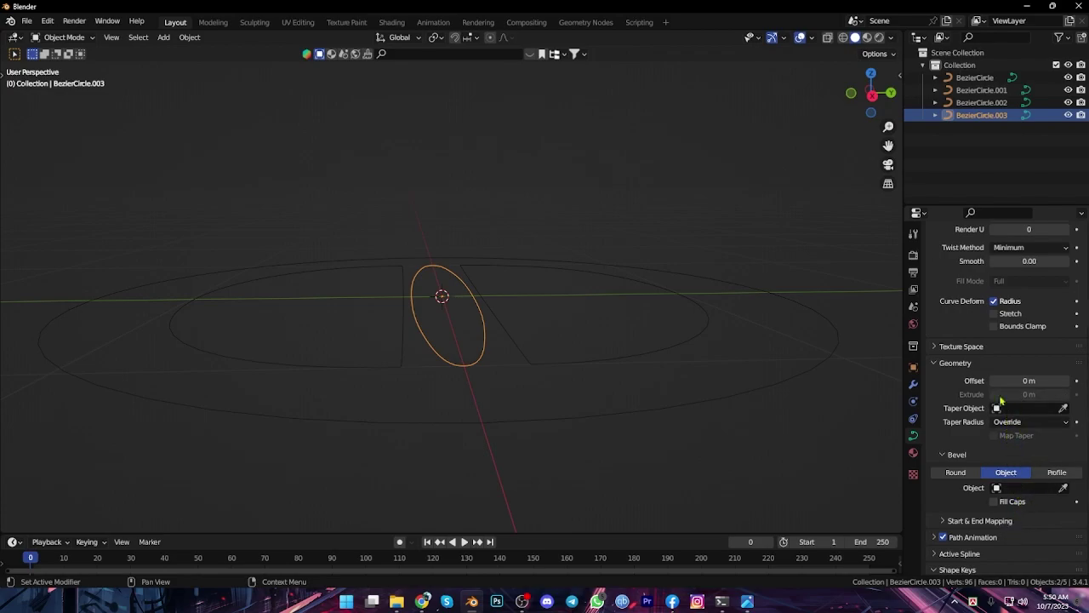
scroll(1013, 512, down, 3)
scroll(996, 535, up, 4)
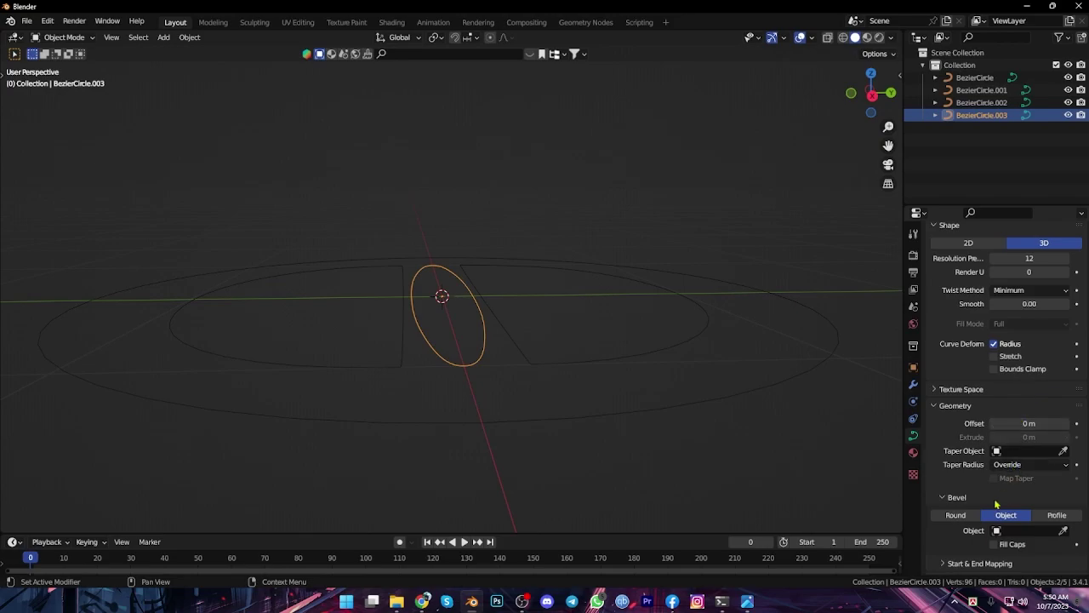
scroll(997, 506, down, 2)
click(958, 471)
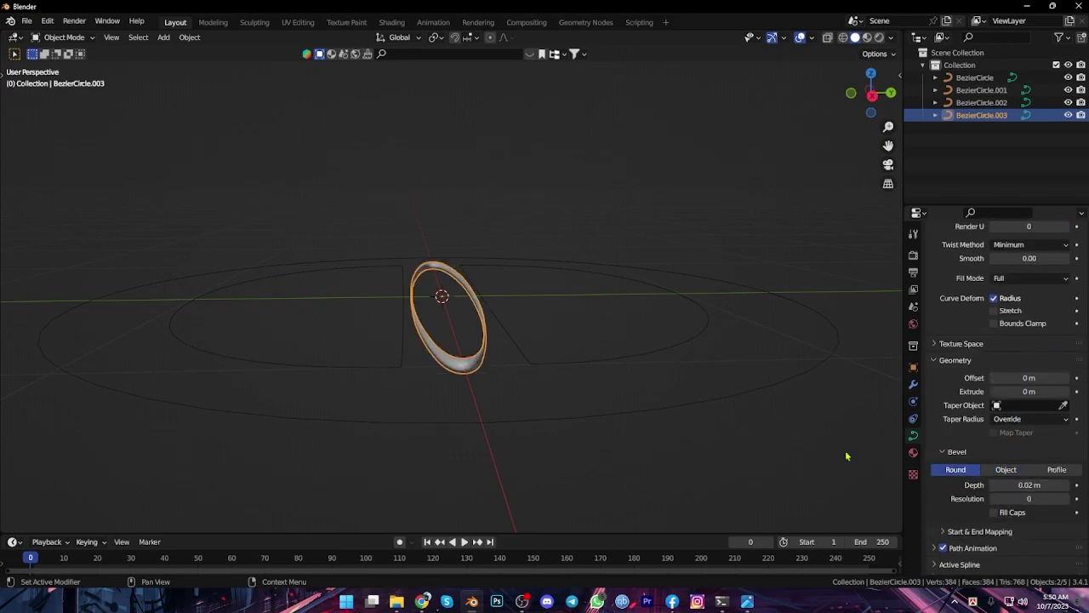
- Give the right bun half curve a 0.02 m bevel depth
click(533, 396)
click(539, 376)
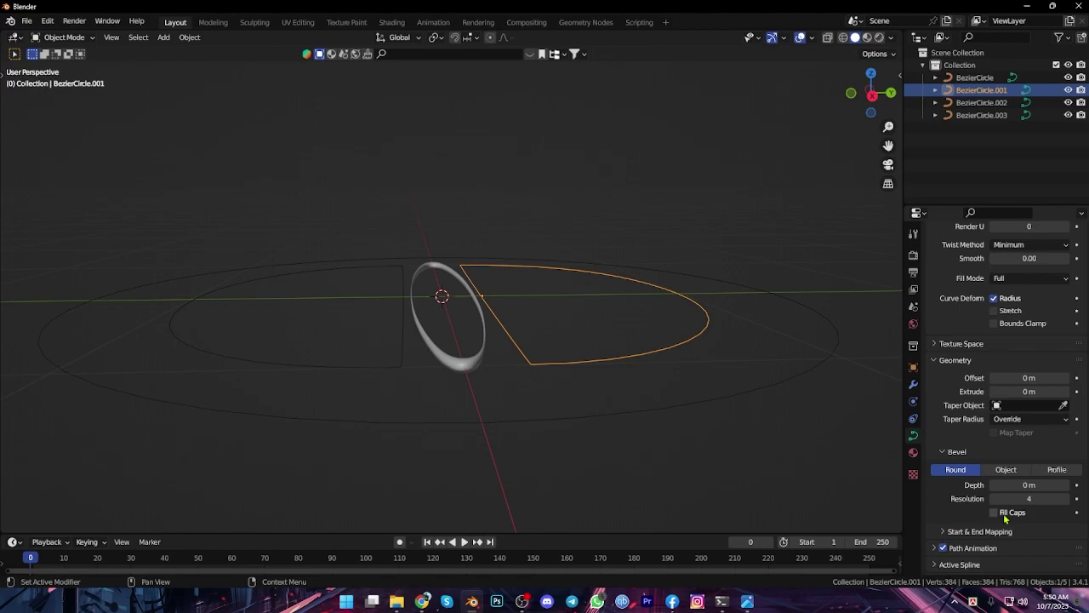
mouse_move(1026, 484)
mouse_down()
mouse_move(1056, 485)
mouse_move(1026, 484)
mouse_up()
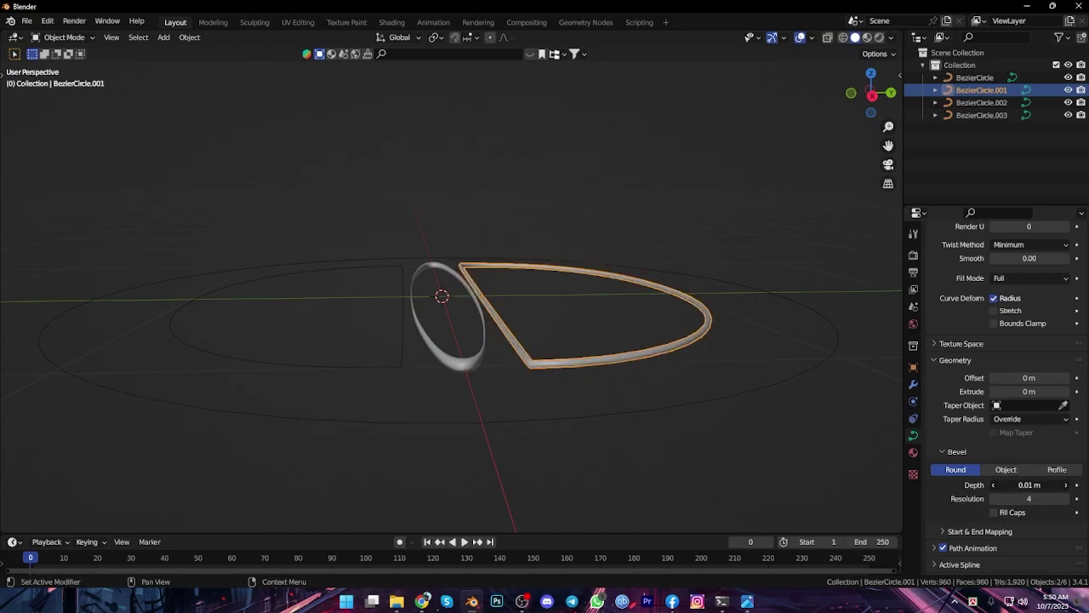
key(ctrl+z)
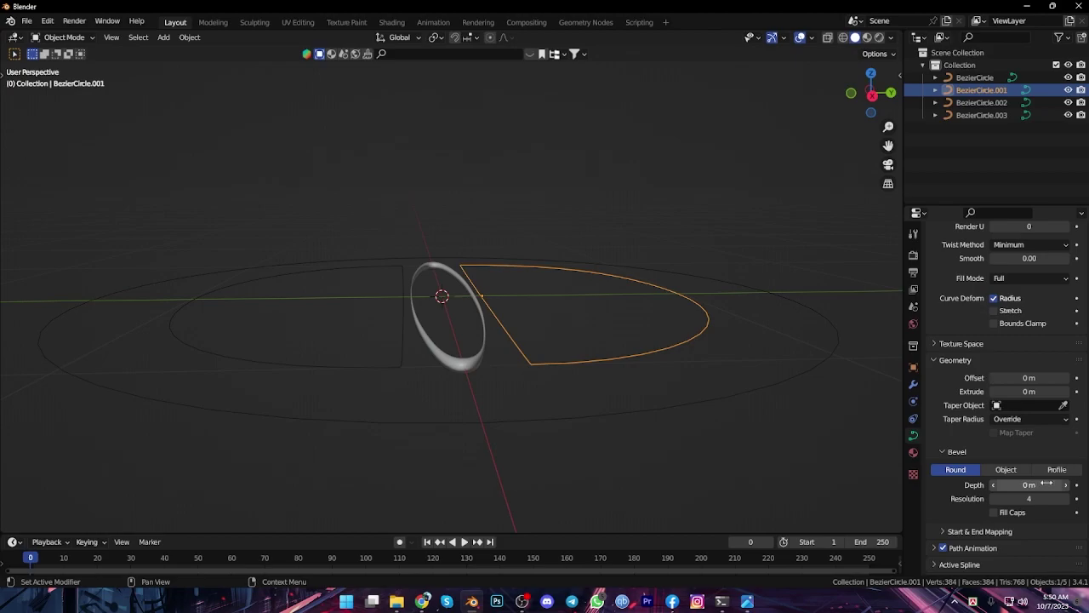
key(ctrl+shift+z)
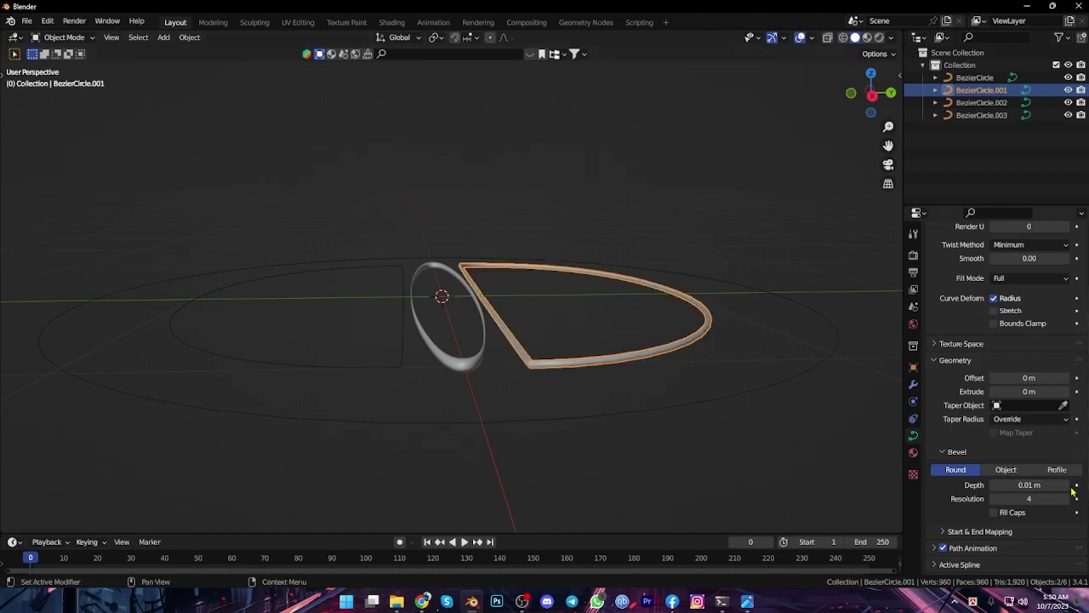
click(1071, 484)
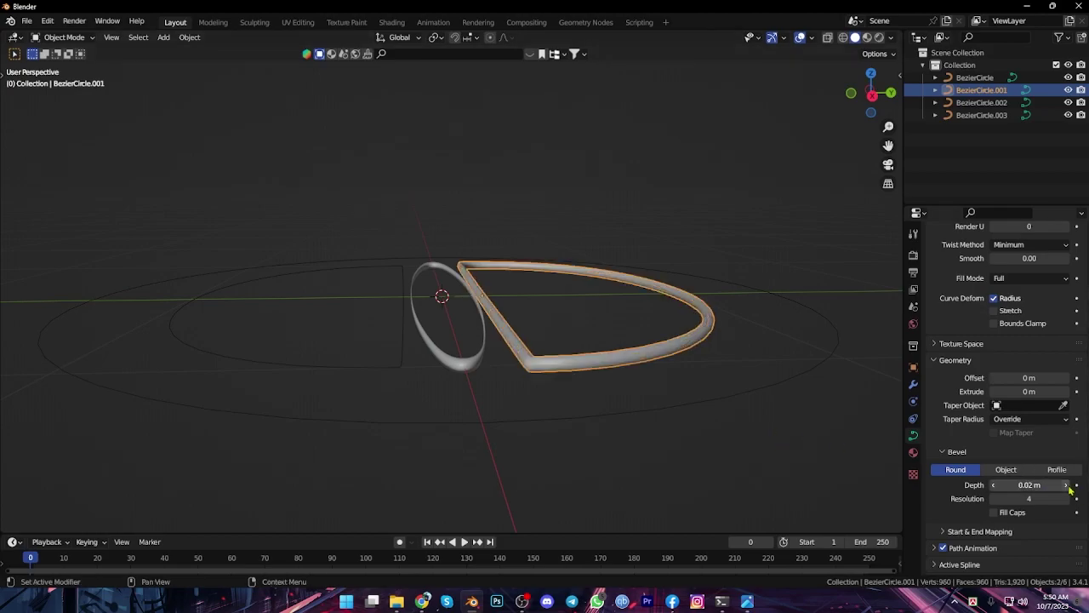
- Join the left bun half into it with Ctrl+J, then undo the join
shift+click(399, 364)
key(ctrl+j)
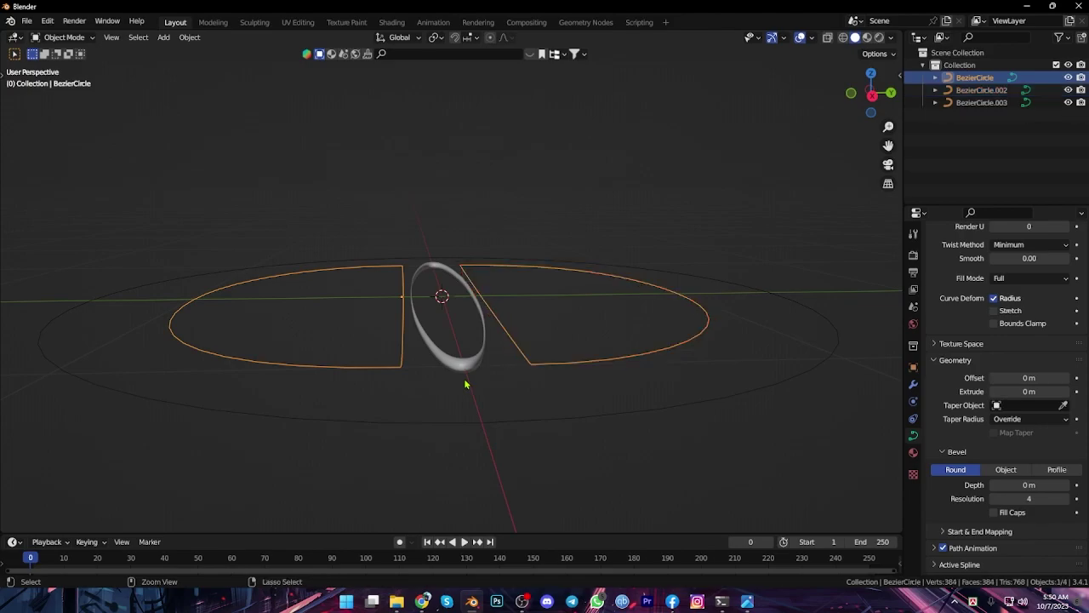
key(ctrl+z)
key(ctrl+z)
key(ctrl+z)
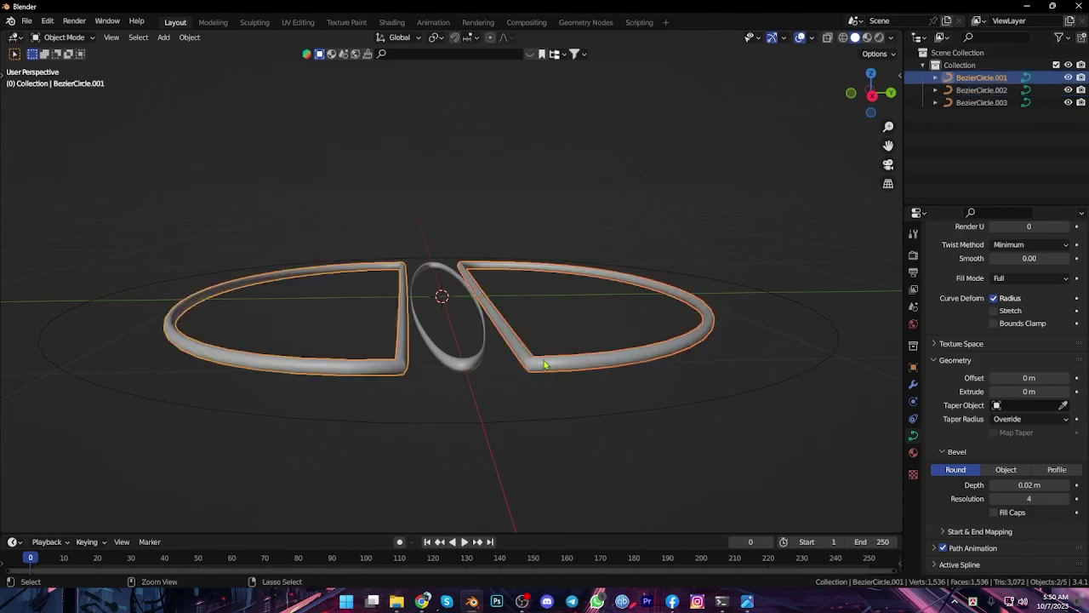
- From a top view, select the bun halves and create the new material Material.001
click(652, 192)
mouse_move(652, 193)
middle_down()
mouse_move(652, 398)
mouse_move(532, 420)
mouse_move(557, 452)
mouse_move(552, 414)
mouse_move(511, 406)
mouse_move(528, 318)
middle_up()
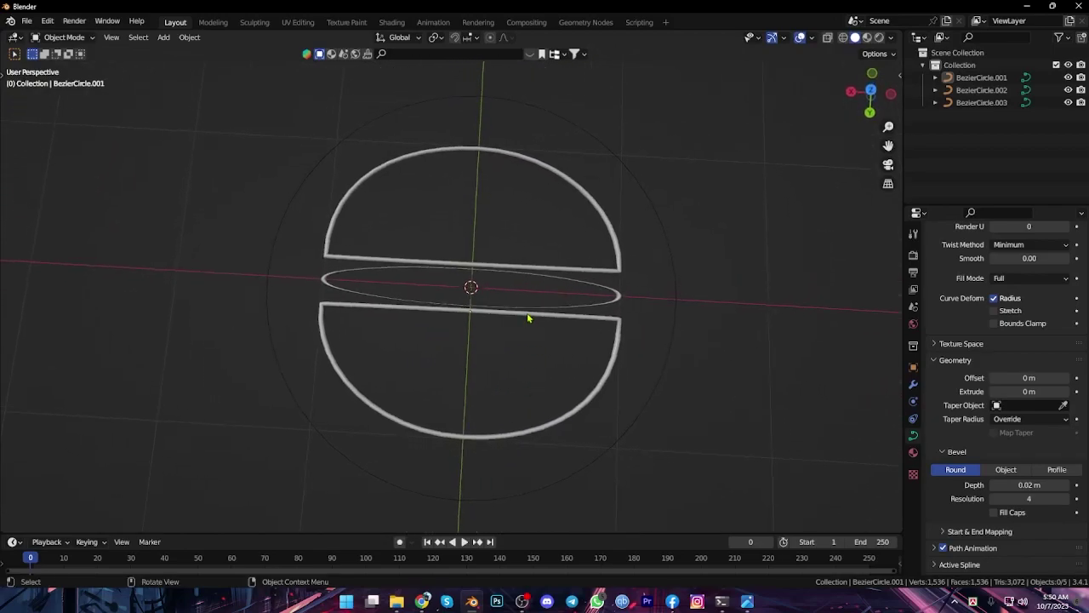
click(529, 308)
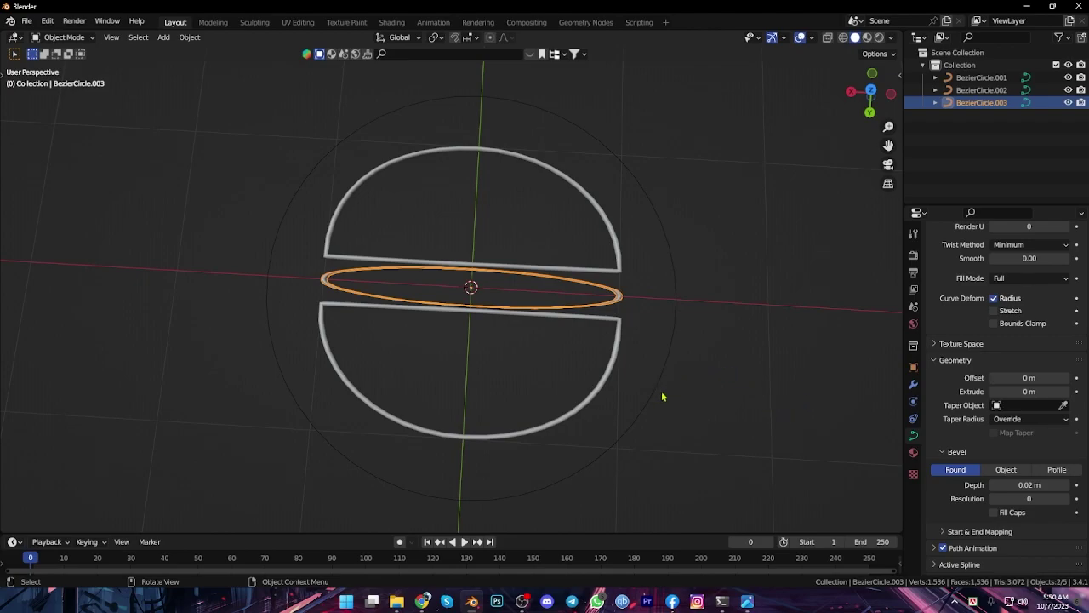
click(584, 411)
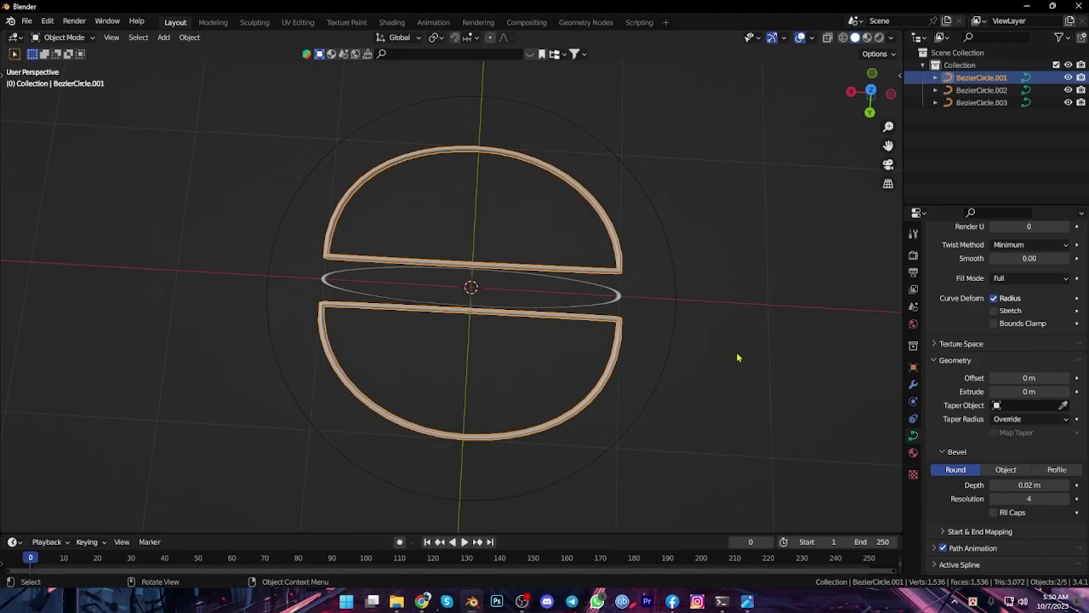
click(913, 454)
click(997, 310)
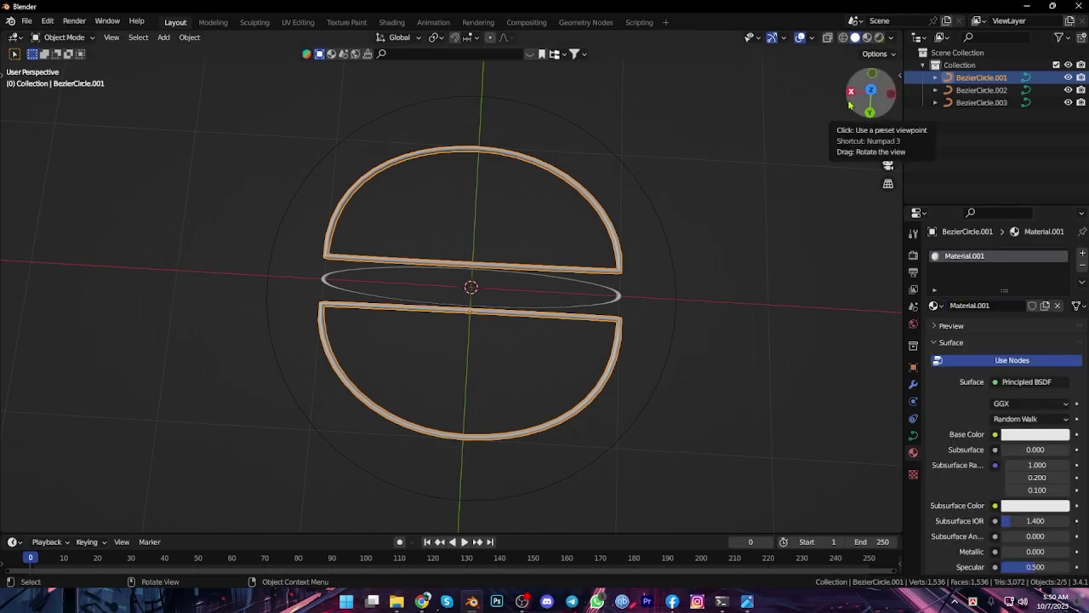
- In rendered shading, set the bun material to an orange Emission shader
click(879, 37)
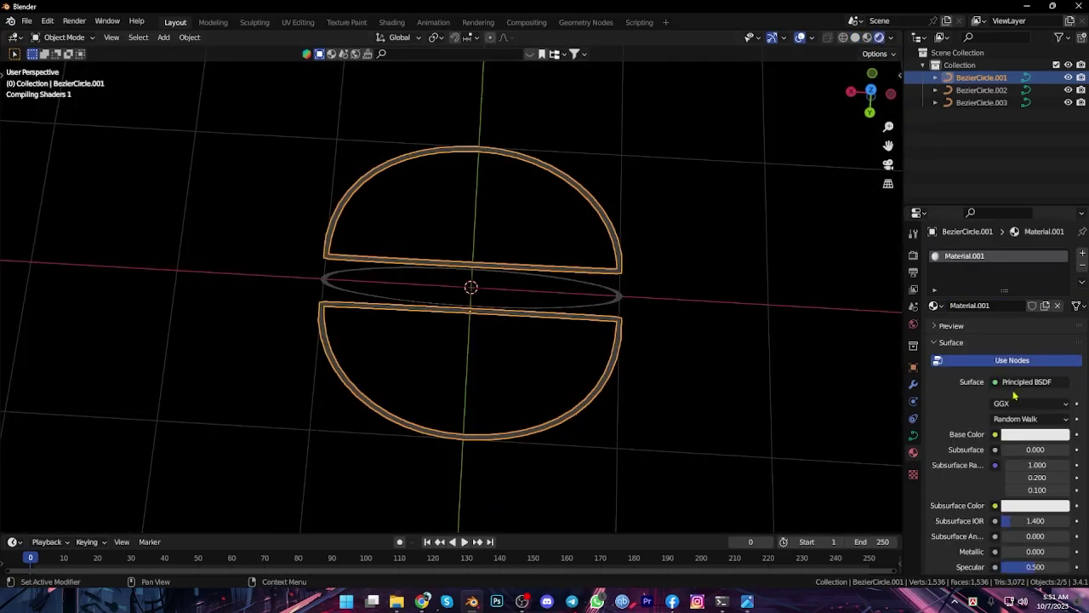
click(1027, 382)
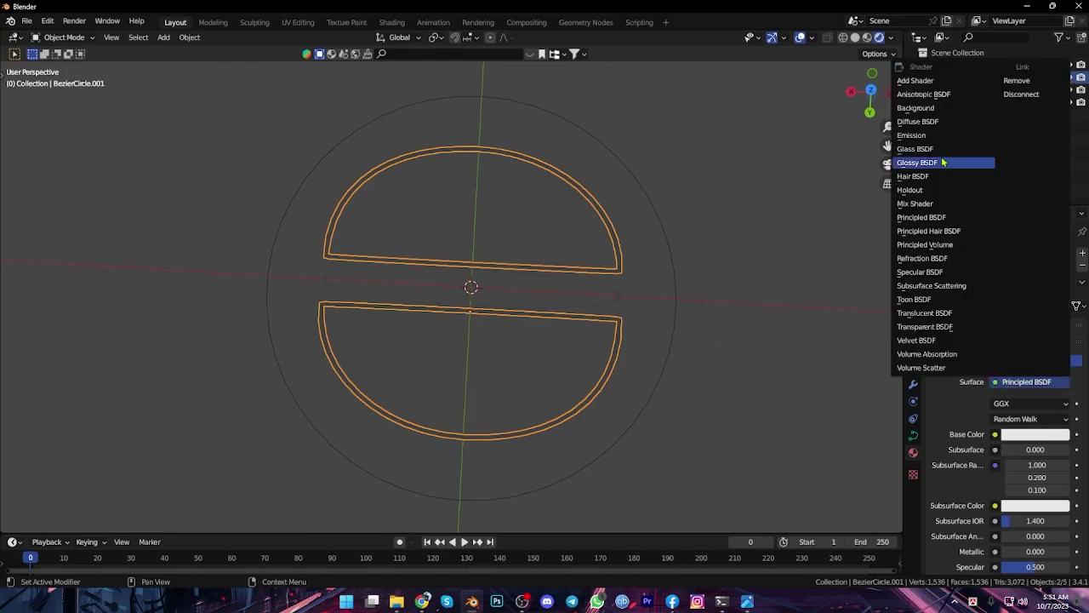
click(915, 135)
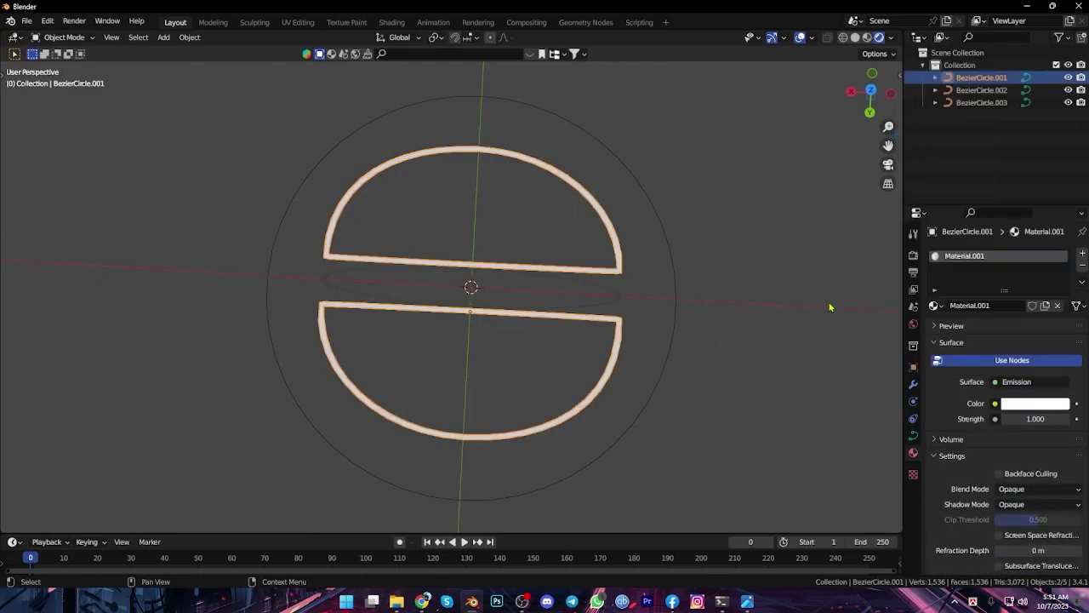
click(1026, 407)
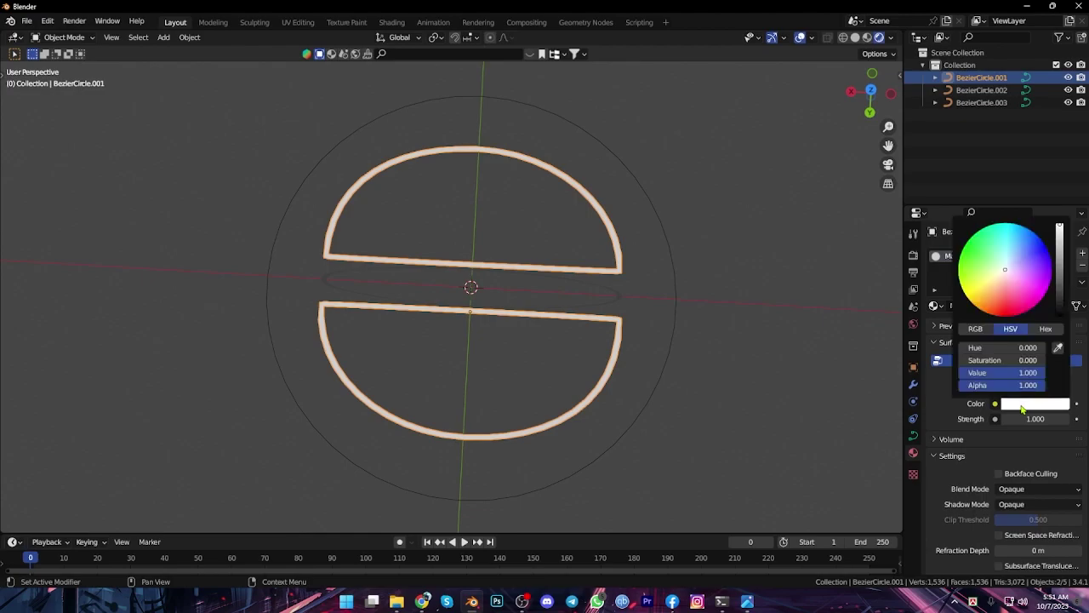
drag(1008, 277, 991, 301)
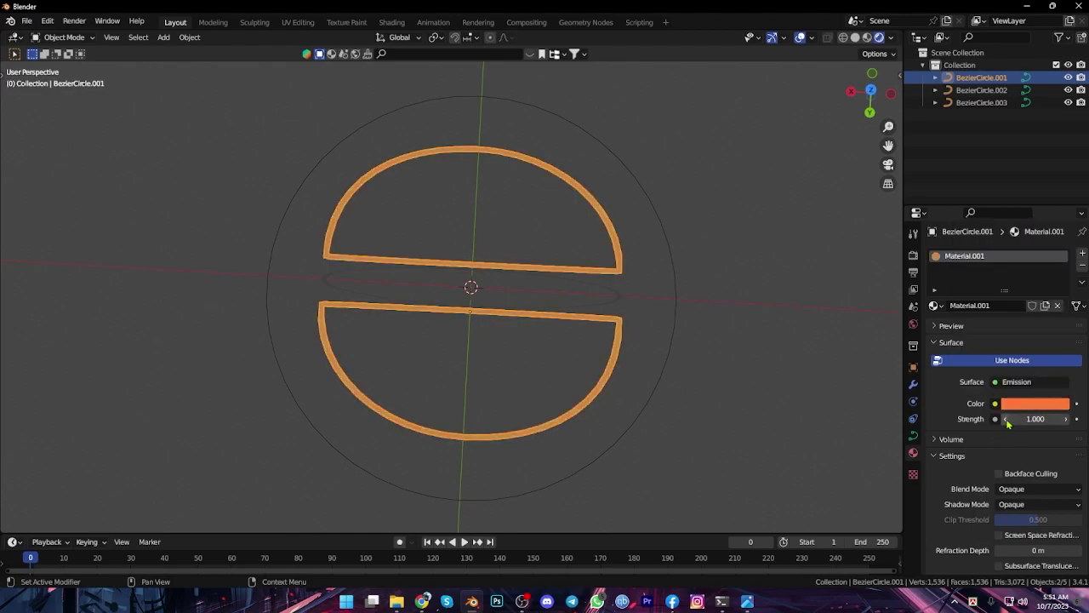
- Switch the render engine to Cycles using GPU Compute
click(913, 254)
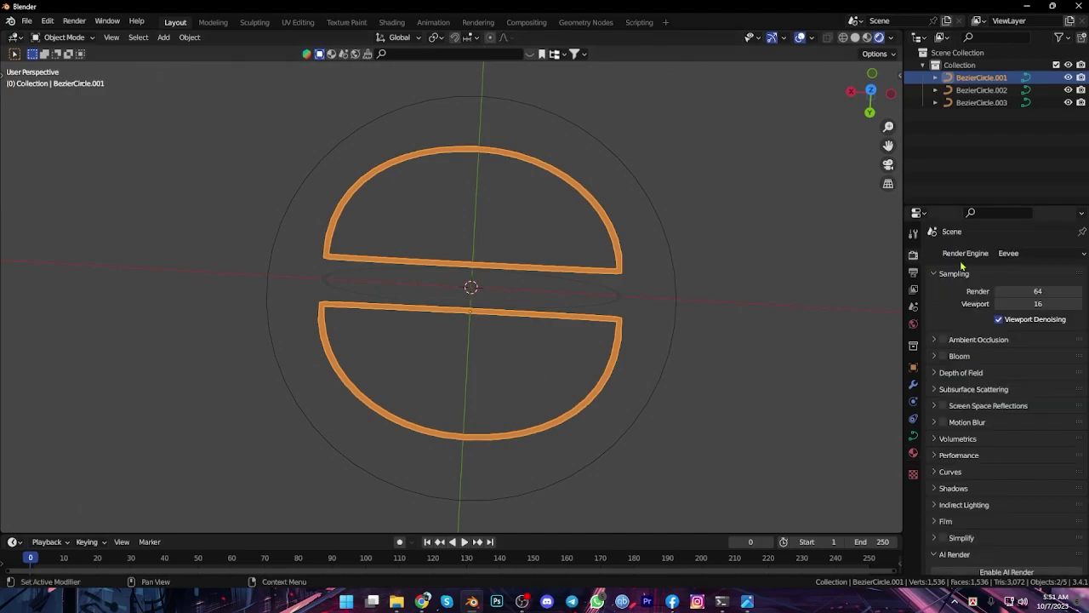
click(1009, 254)
click(1010, 294)
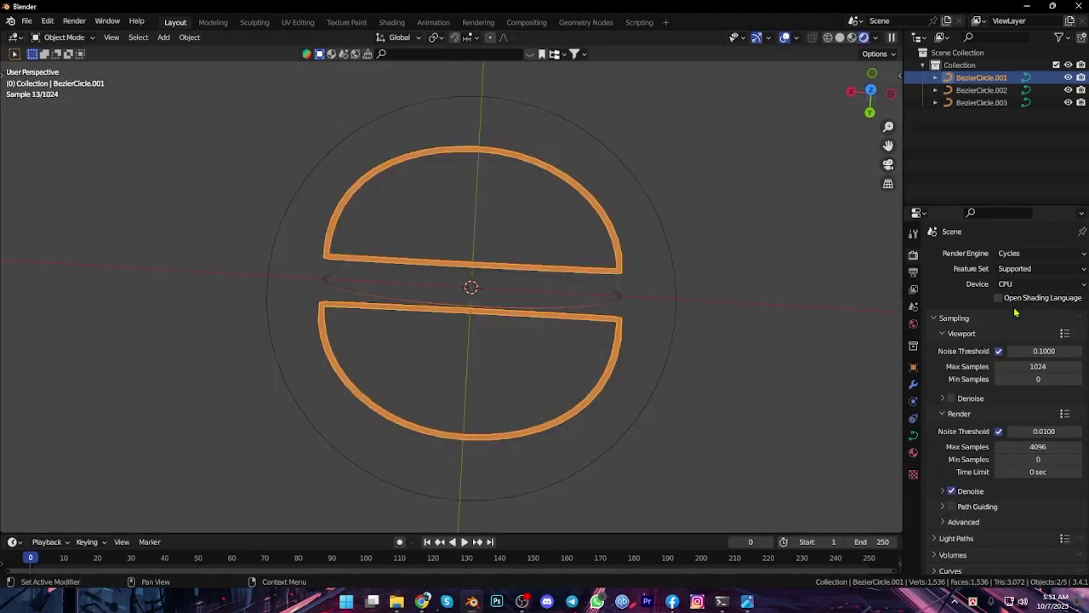
click(1012, 286)
click(1019, 313)
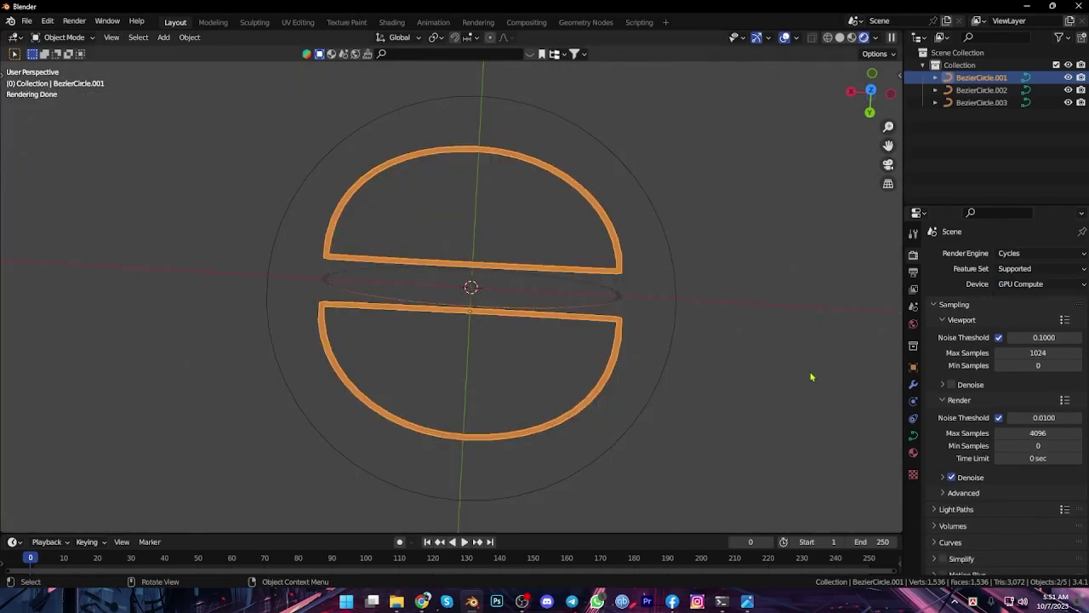
- Dismiss the Add menu and reselect the two bun halves
click(715, 369)
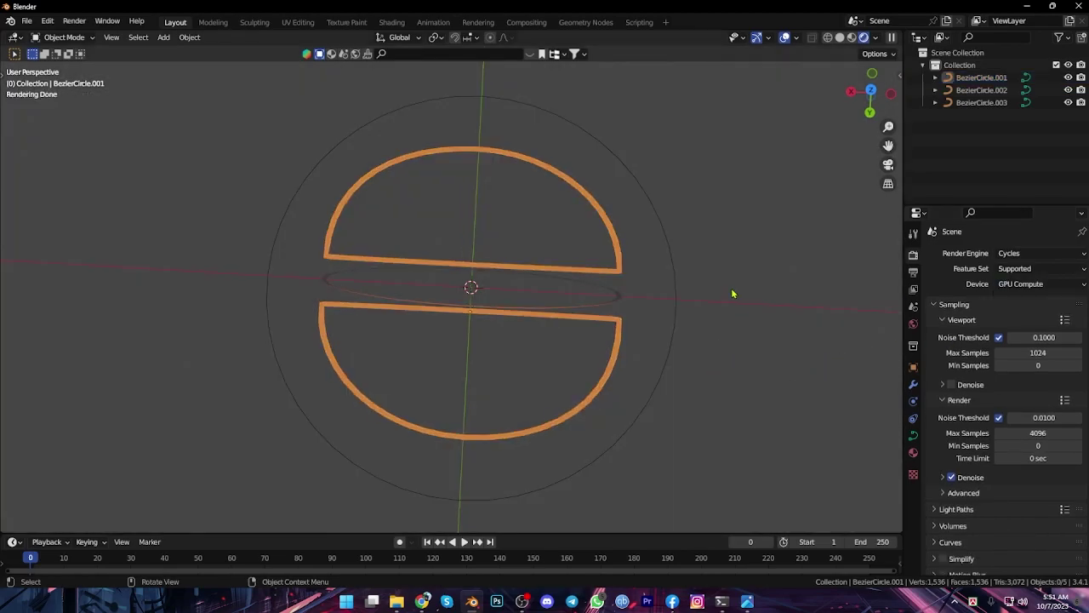
key(shift+a)
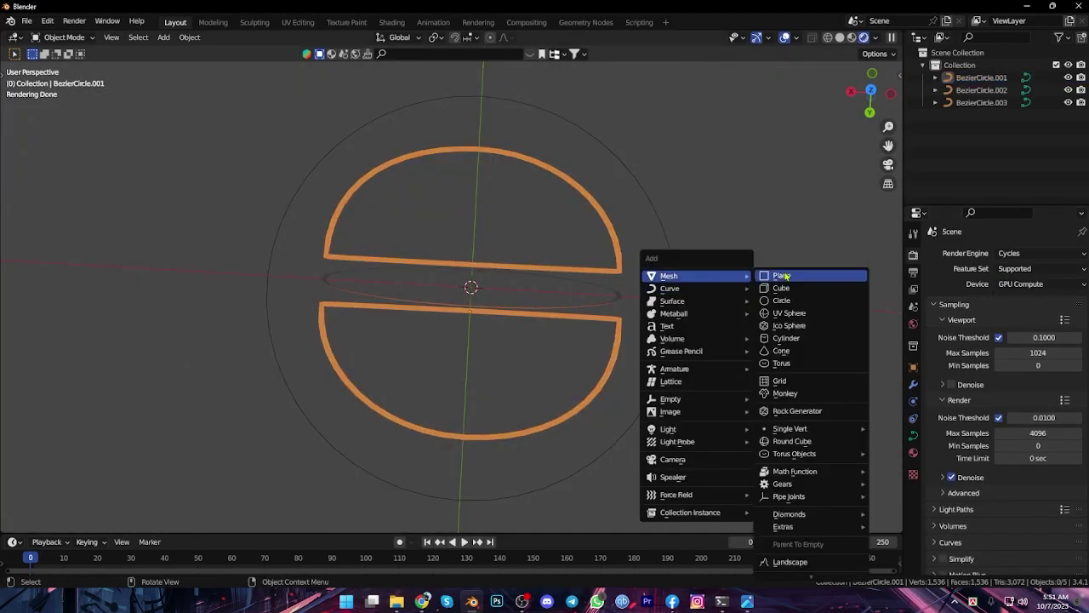
mouse_move(669, 276)
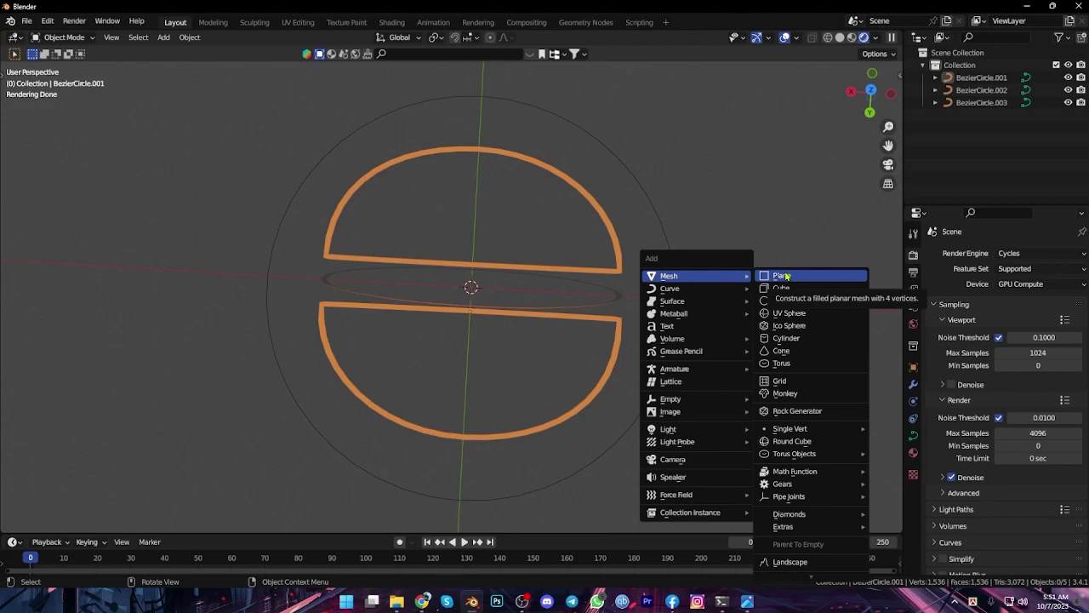
key(Escape)
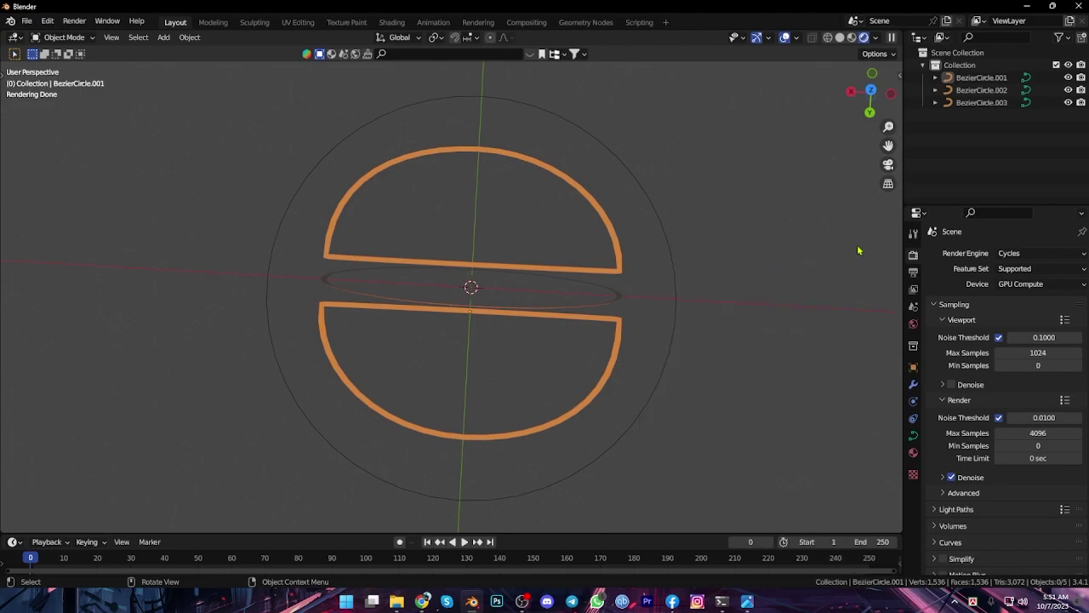
click(588, 322)
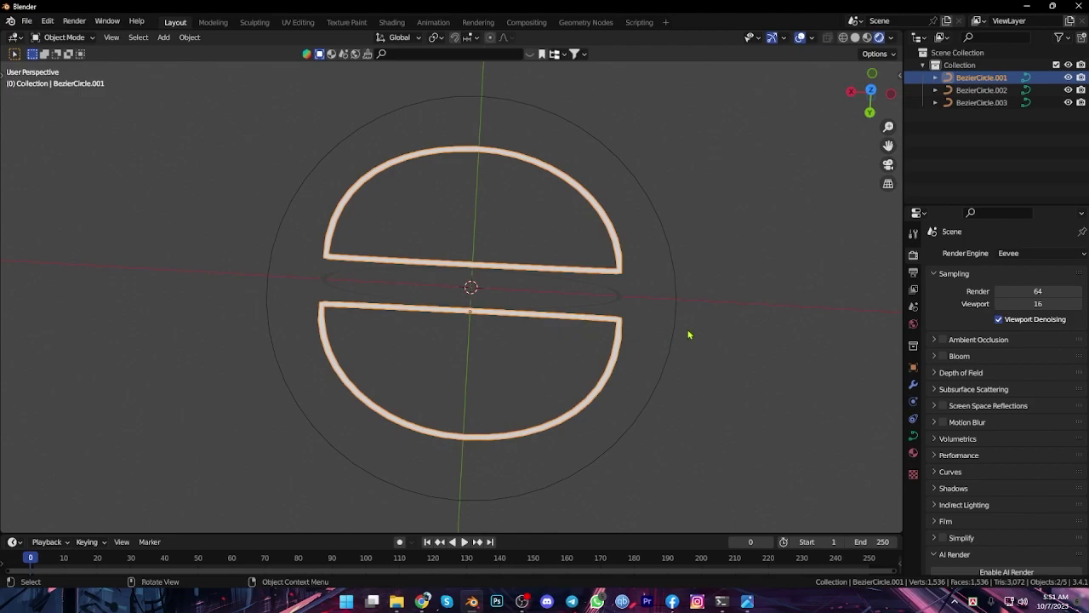
- Select both bun halves, show their material, and duplicate them in place as BezierCircle.004
mouse_move(688, 332)
middle_down()
mouse_move(824, 302)
mouse_move(433, 378)
middle_up()
click(771, 321)
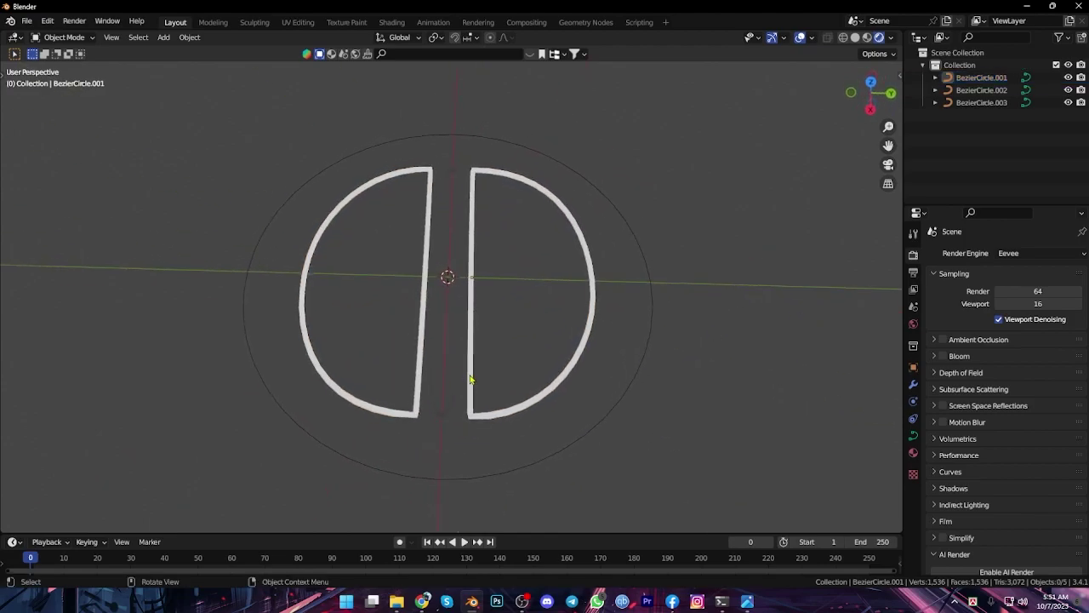
click(470, 380)
click(915, 454)
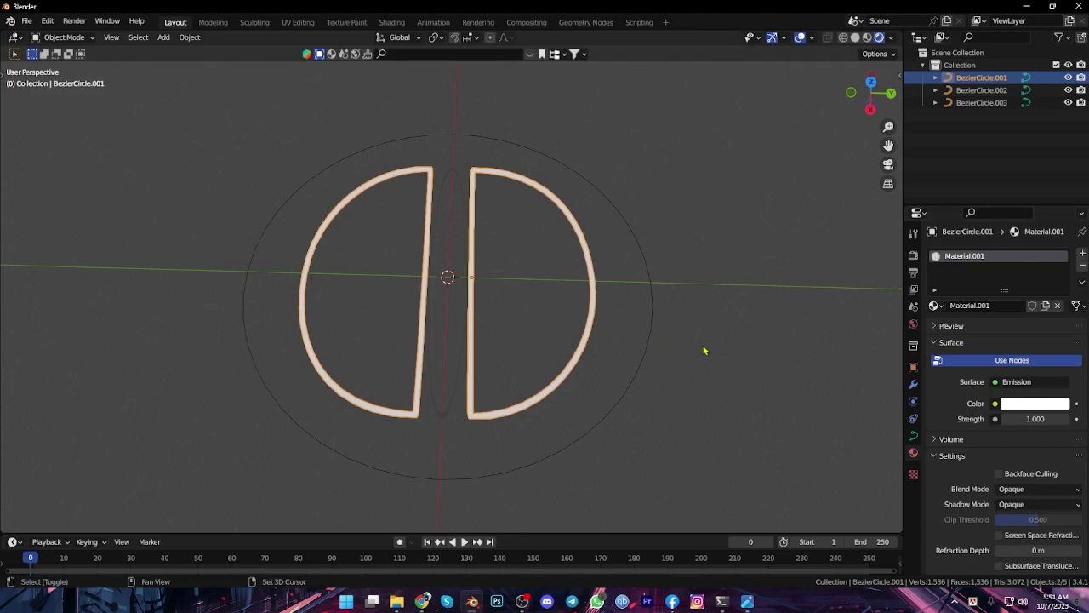
key(shift+d)
key(Escape)
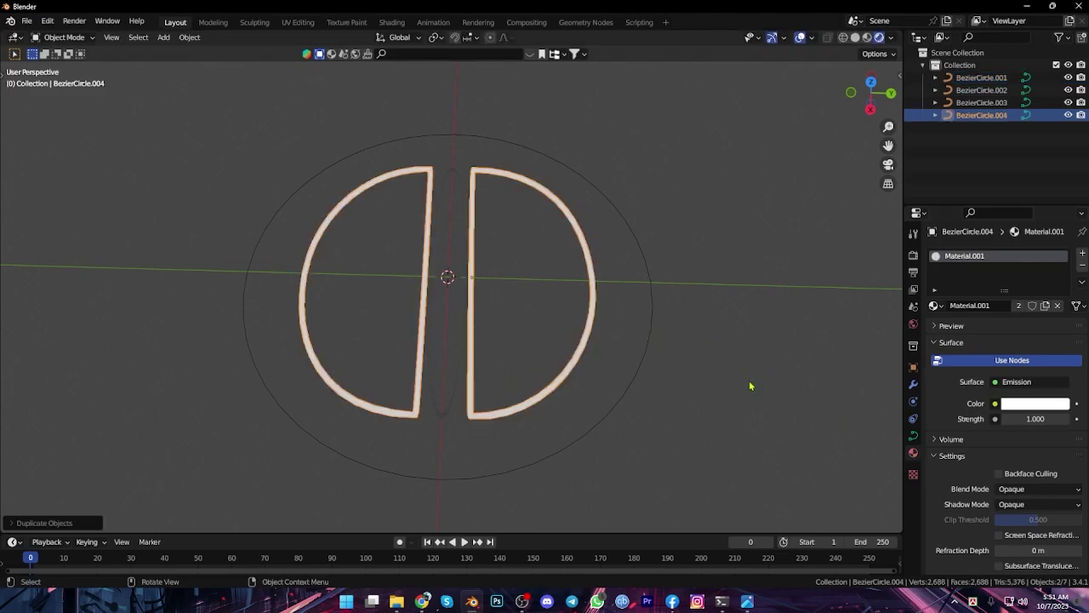
- Scale the duplicated halves around their Individual Origins
click(437, 37)
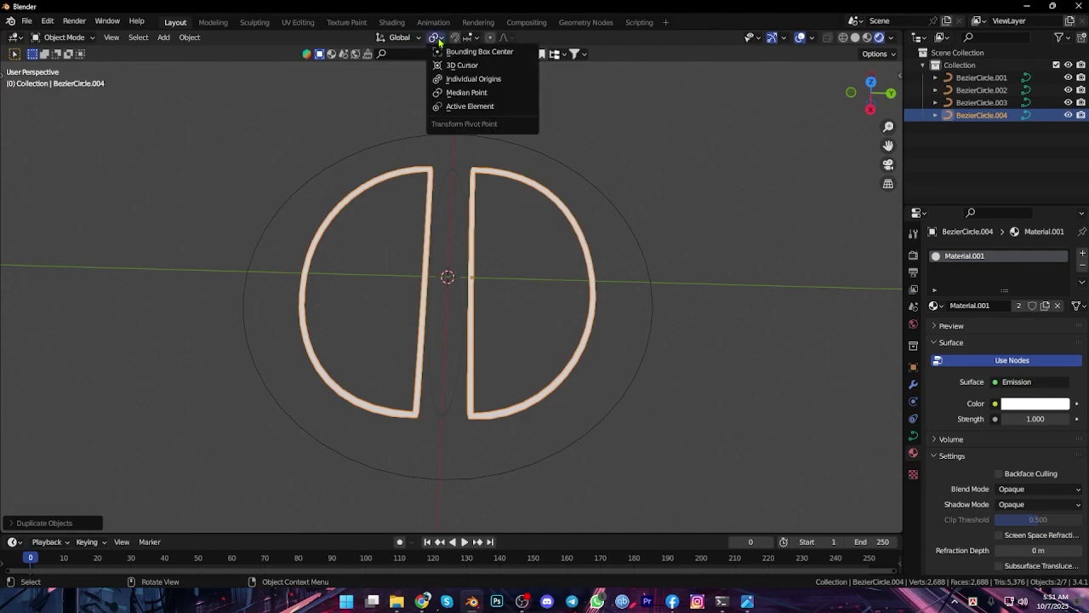
click(473, 78)
key(s)
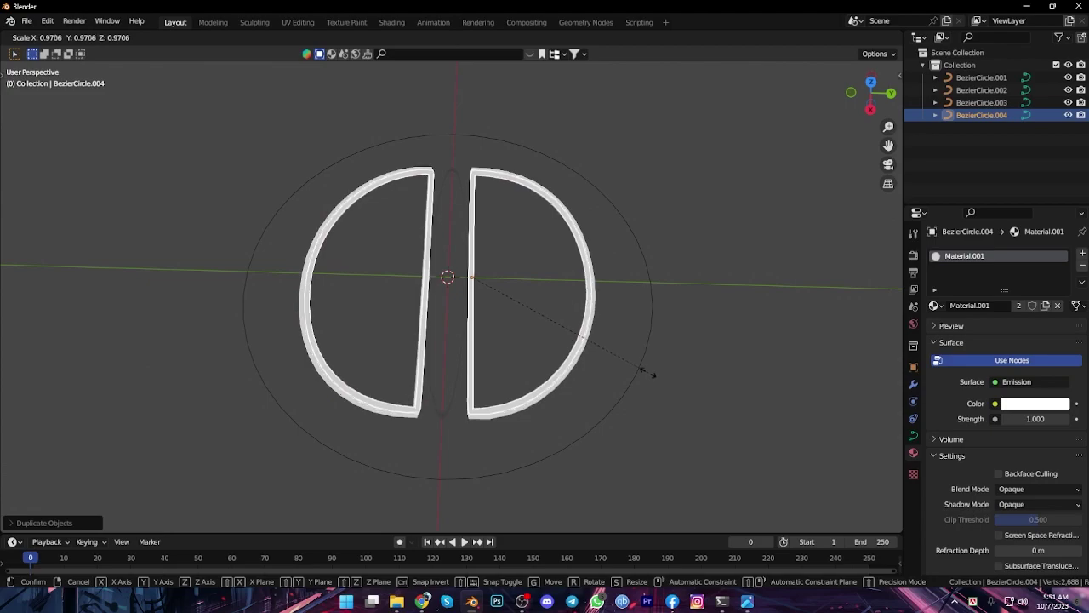
click(654, 385)
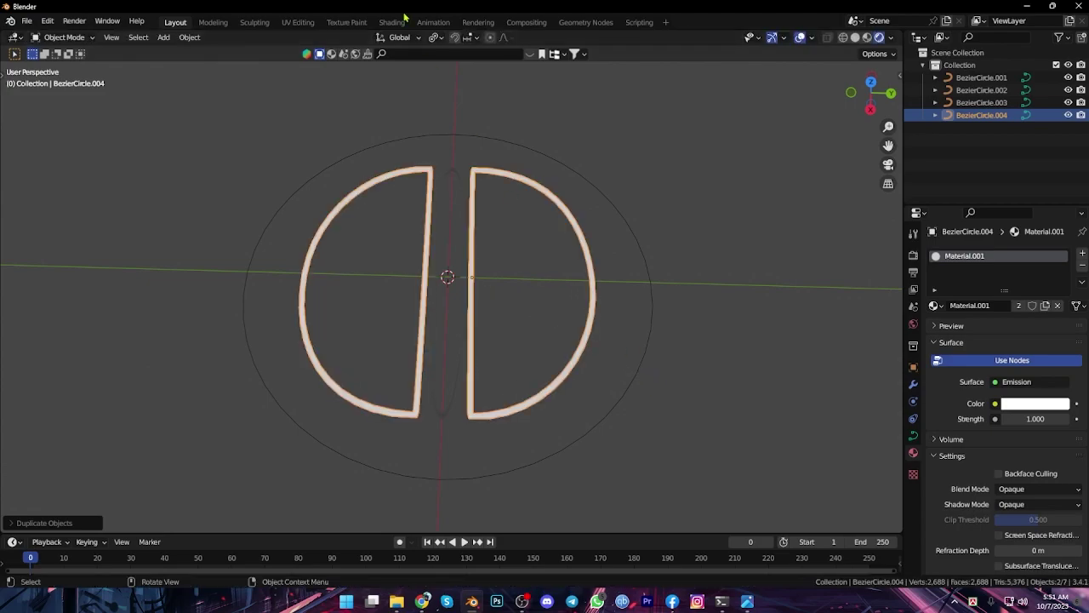
- Switch the pivot to Median Point, cancel trial scale and rotate, then undo the duplication
click(437, 37)
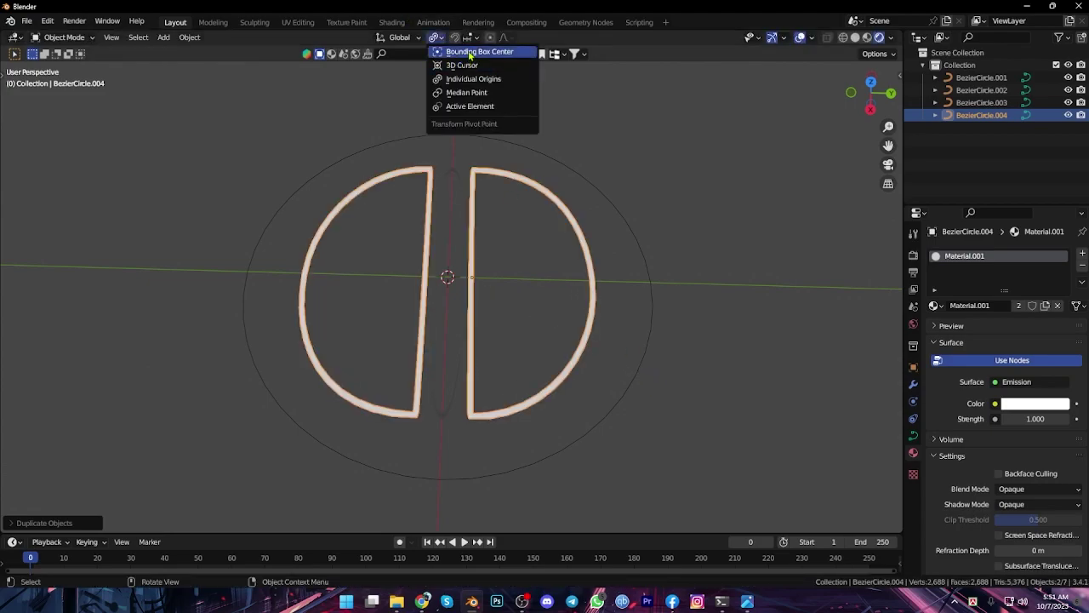
click(475, 95)
key(s)
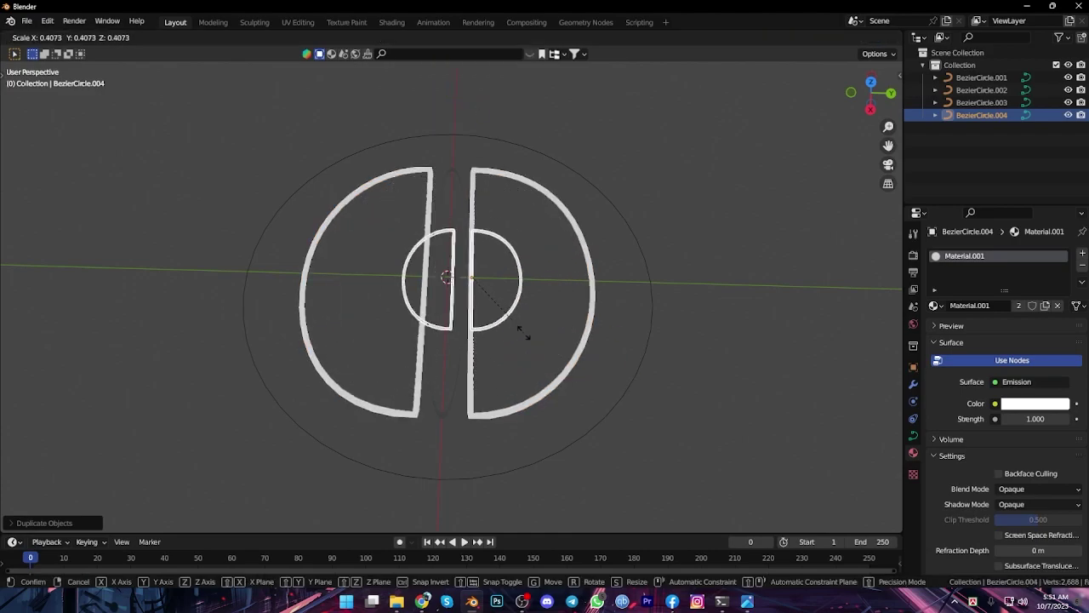
key(Escape)
key(r)
key(Escape)
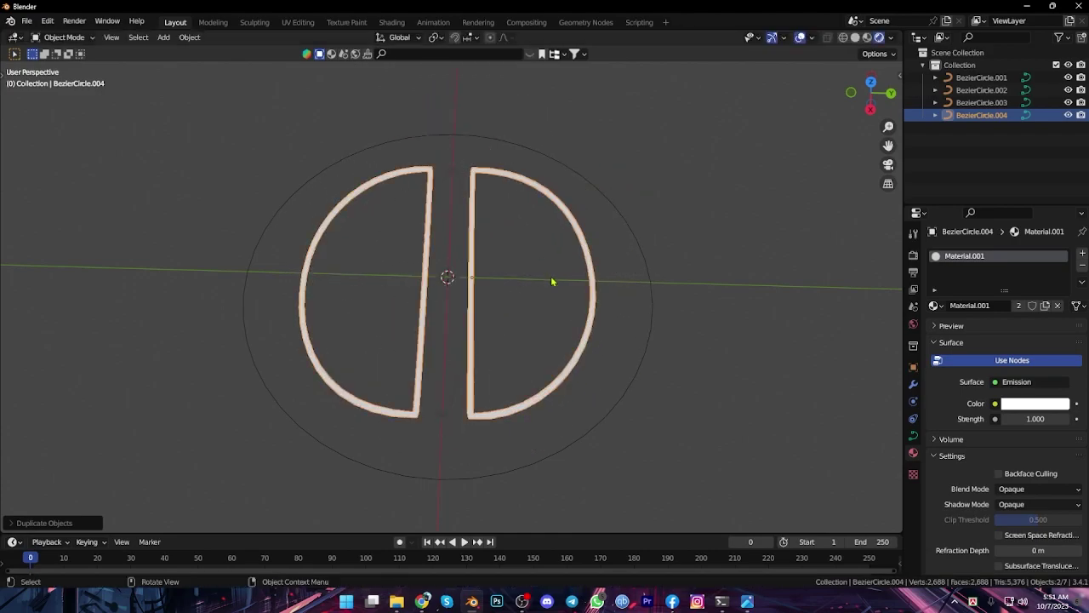
key(ctrl+z)
mouse_move(645, 333)
middle_down()
mouse_move(581, 332)
mouse_move(540, 298)
middle_up()
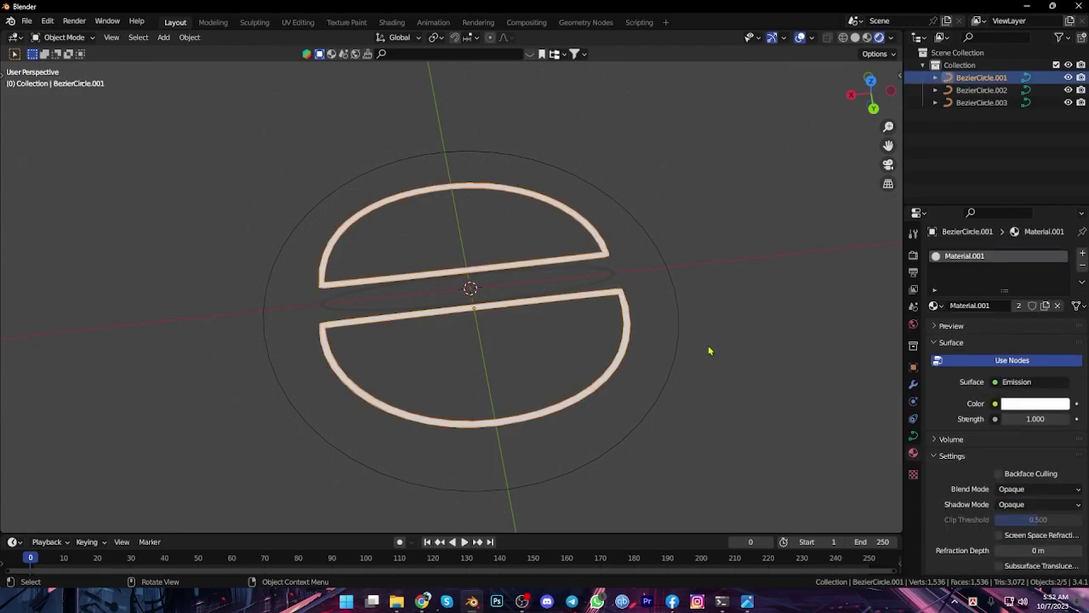
- Set Material.001's emission colour to orange-red (hue 0.010, saturation 0.956)
click(1028, 405)
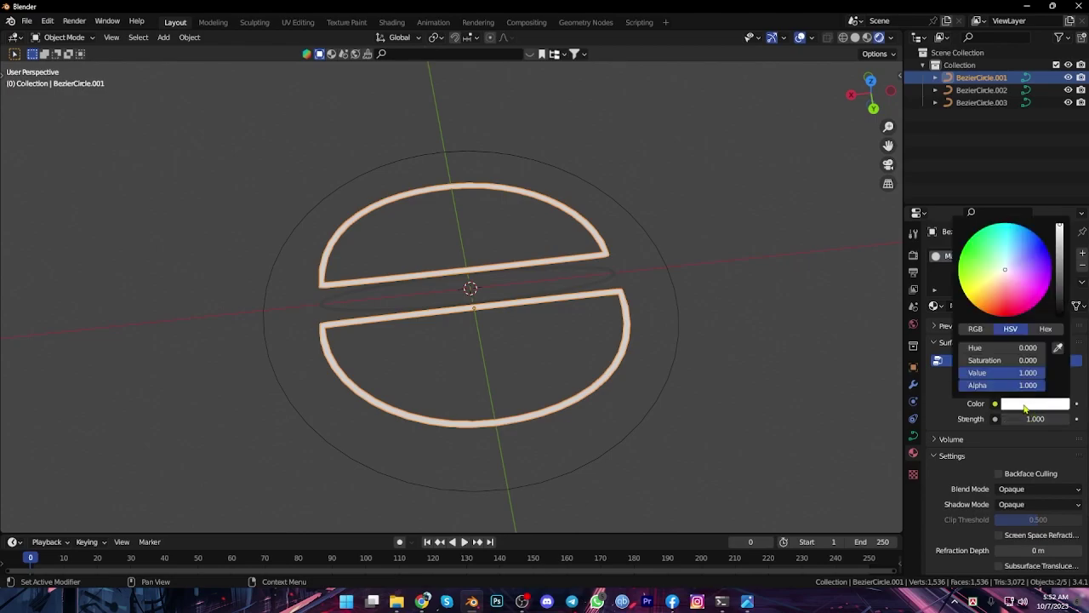
drag(1006, 273, 1000, 305)
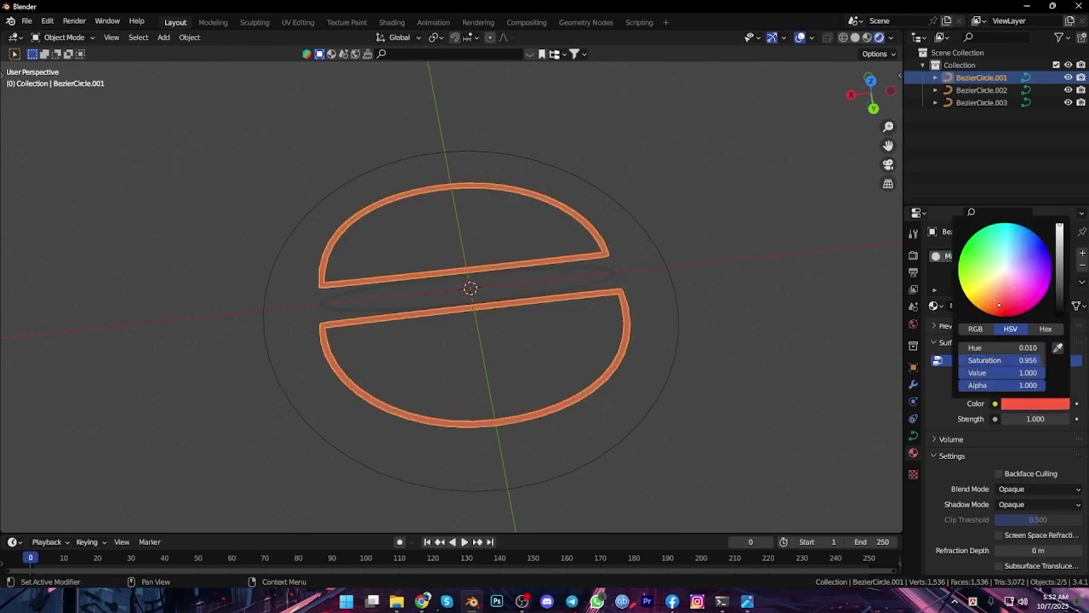
click(708, 365)
mouse_move(708, 365)
middle_down()
mouse_move(666, 402)
mouse_move(500, 321)
mouse_move(603, 304)
mouse_move(656, 335)
mouse_move(706, 328)
middle_up()
- Set the render engine to Cycles on GPU Compute
click(916, 258)
click(1013, 253)
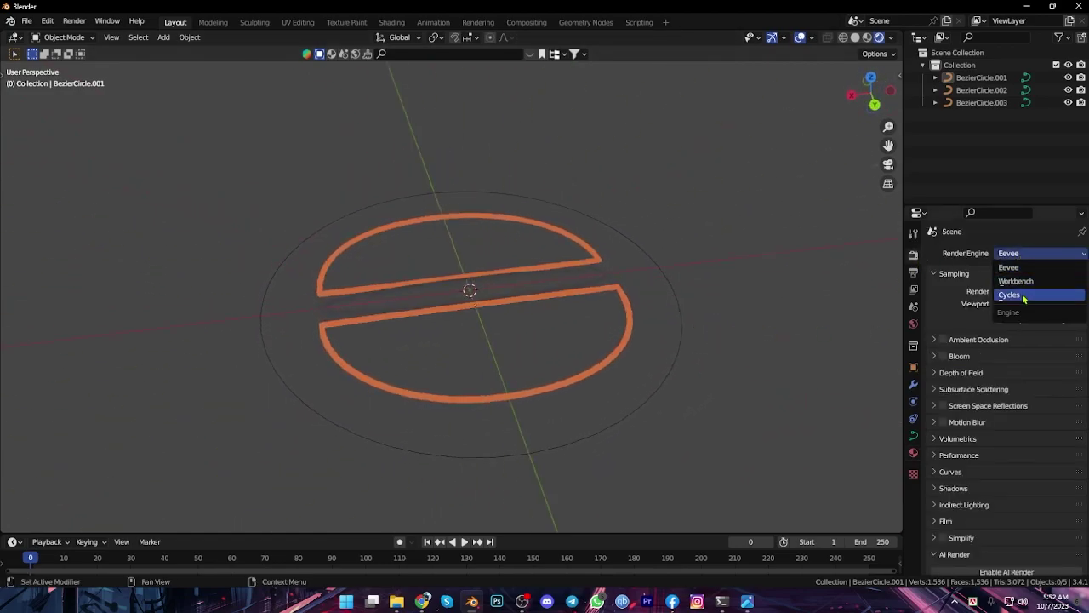
click(1027, 294)
click(1027, 283)
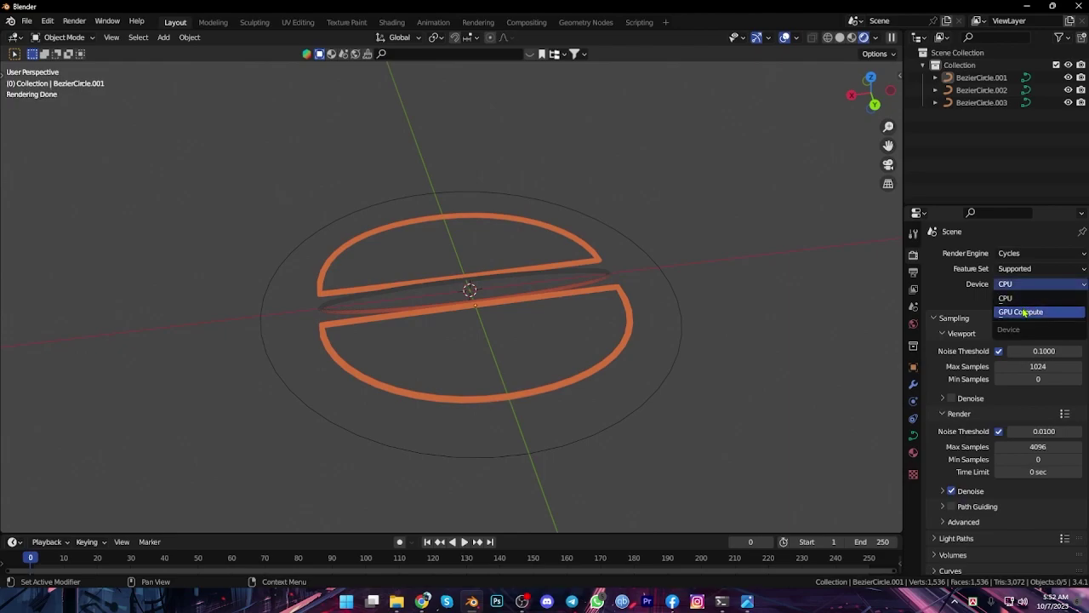
click(1026, 311)
- Give the middle ellipse a red Emission surface, then add a new material to the outer ring
mouse_move(709, 325)
middle_down()
mouse_move(746, 357)
mouse_move(743, 401)
middle_up()
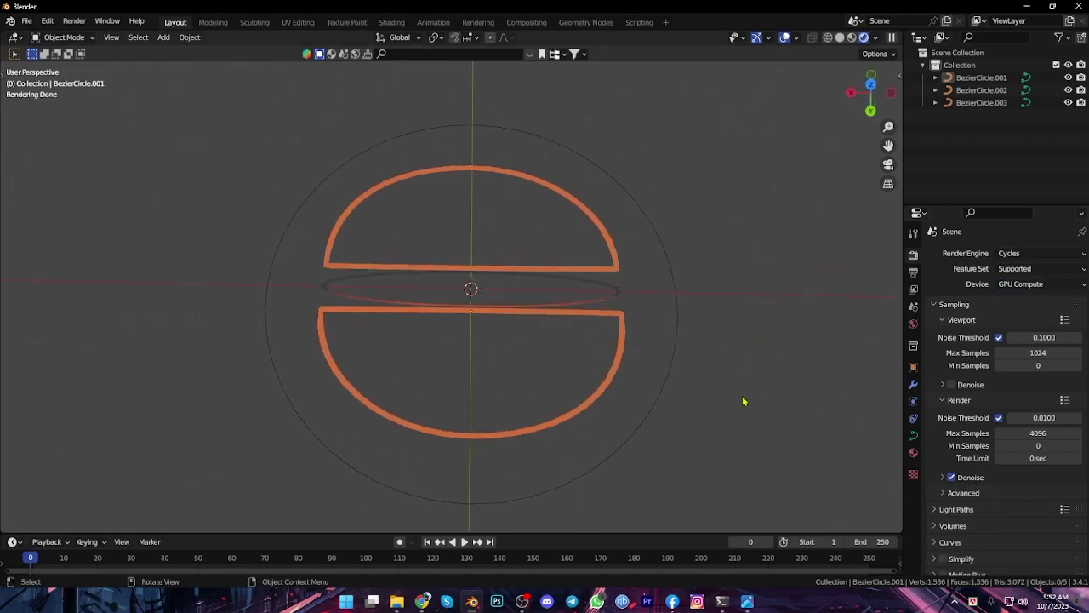
click(578, 305)
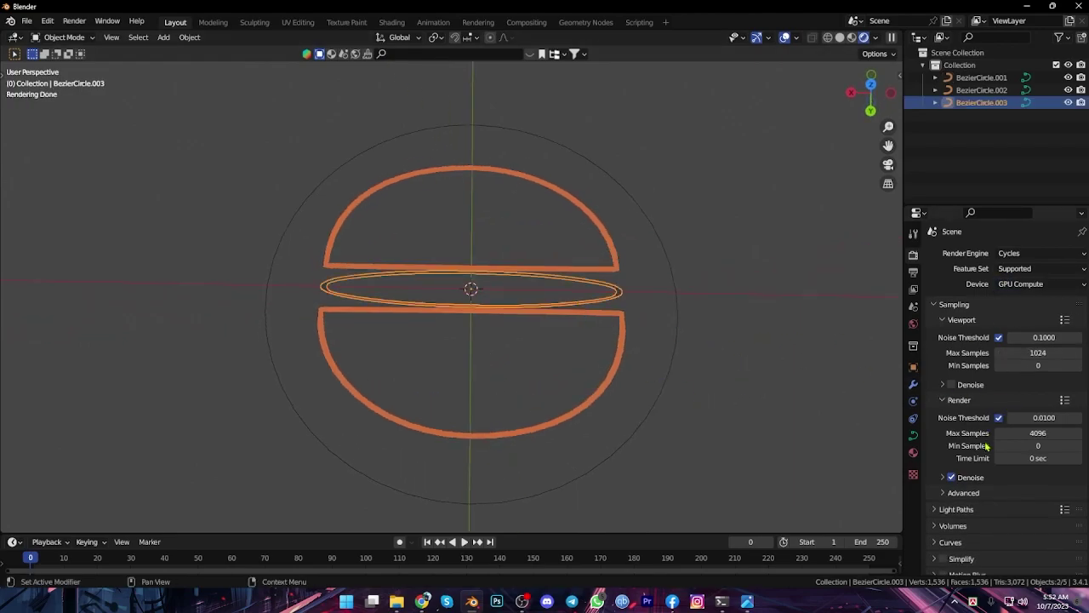
click(913, 451)
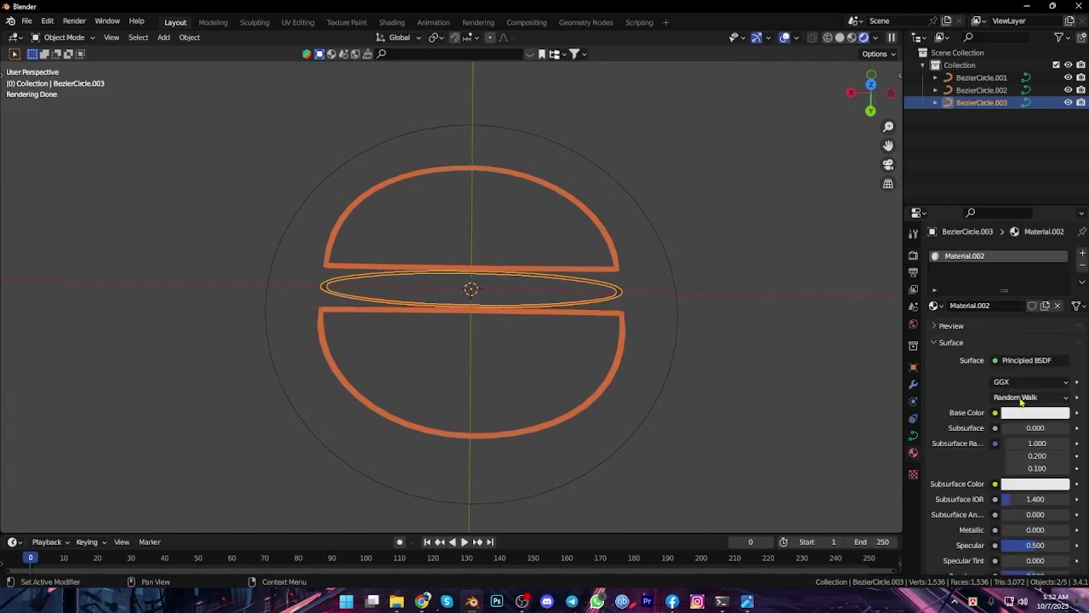
click(1028, 360)
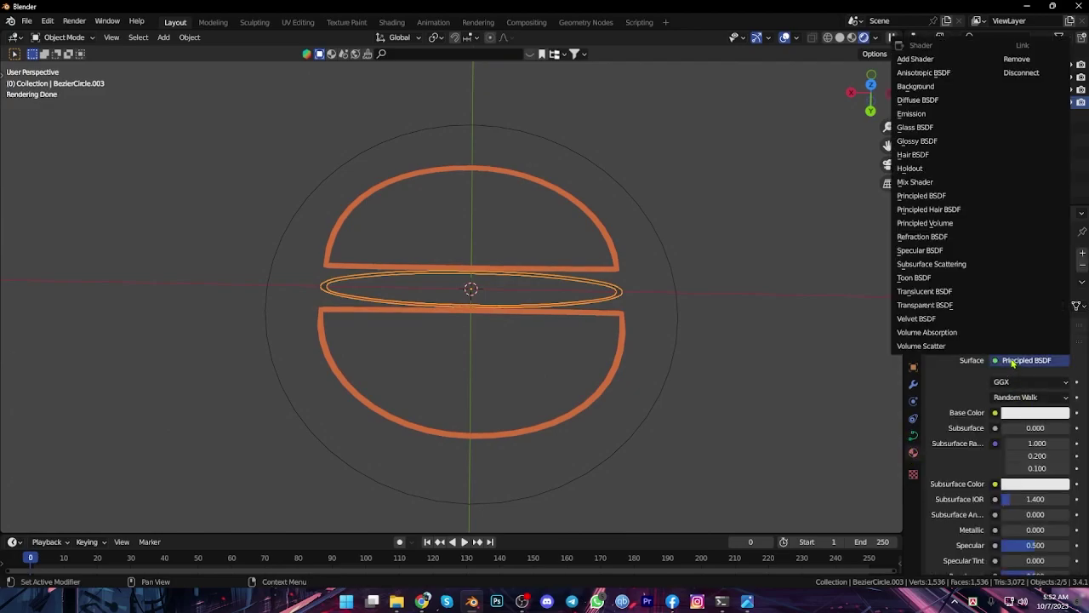
click(918, 119)
click(1035, 382)
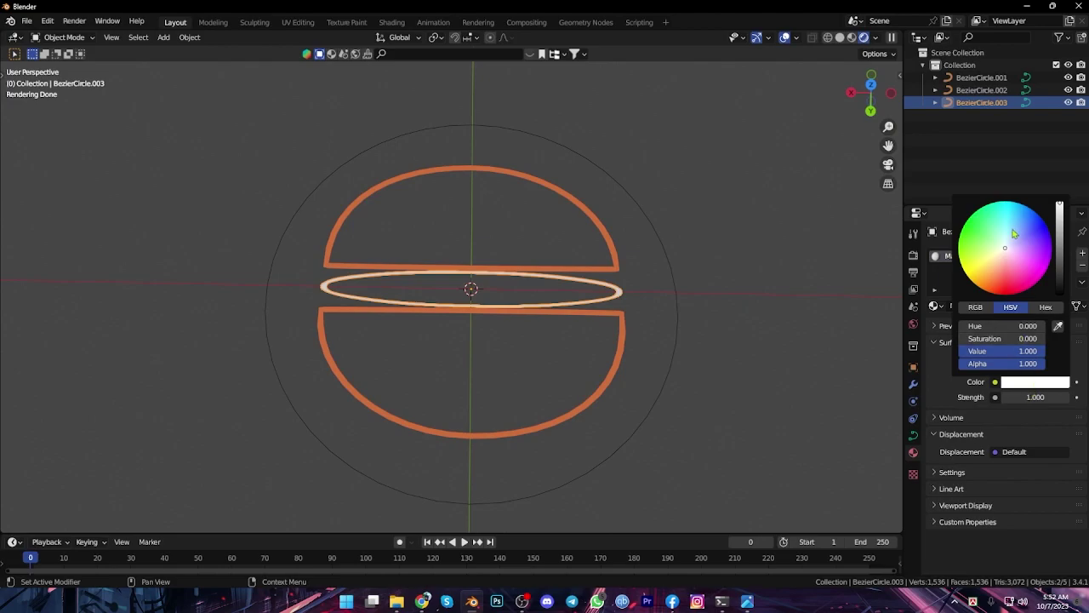
drag(1014, 233, 1049, 262)
click(754, 370)
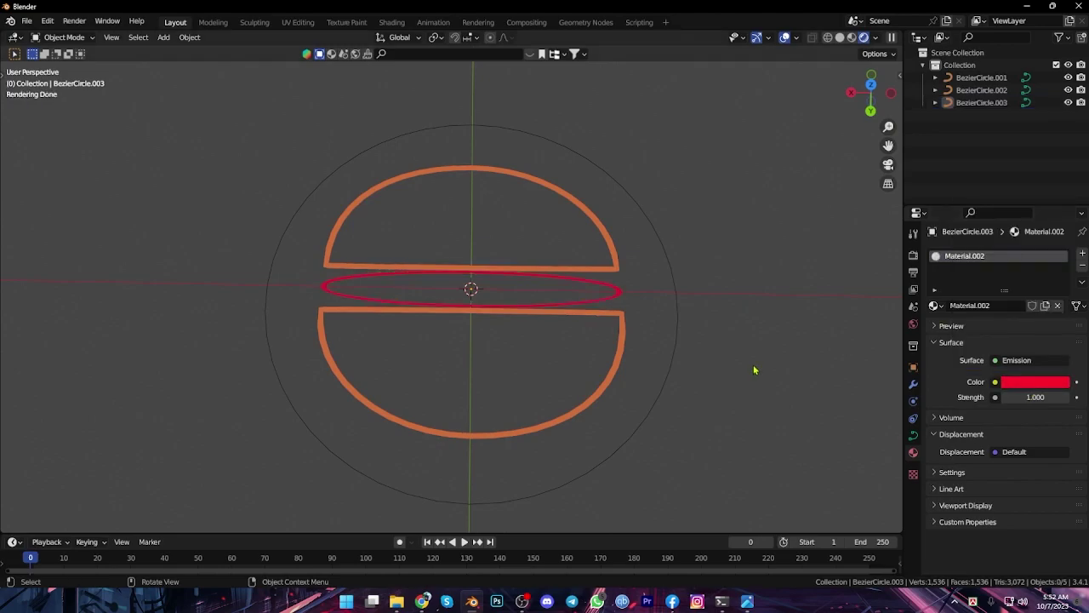
click(678, 352)
click(996, 307)
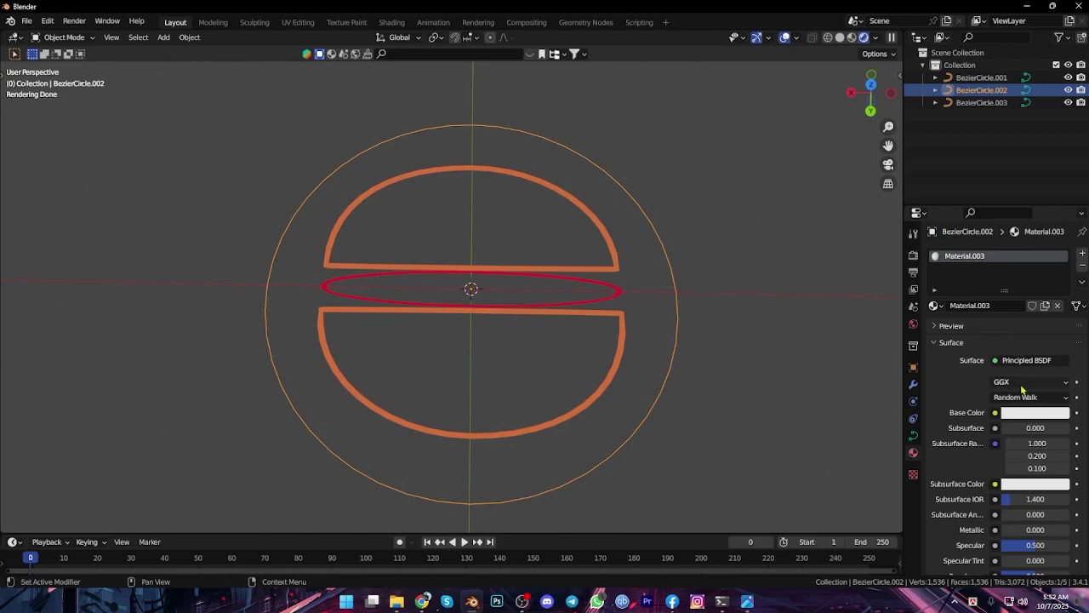
- Make the outer ring's surface an Emission shader glowing blue
click(1015, 361)
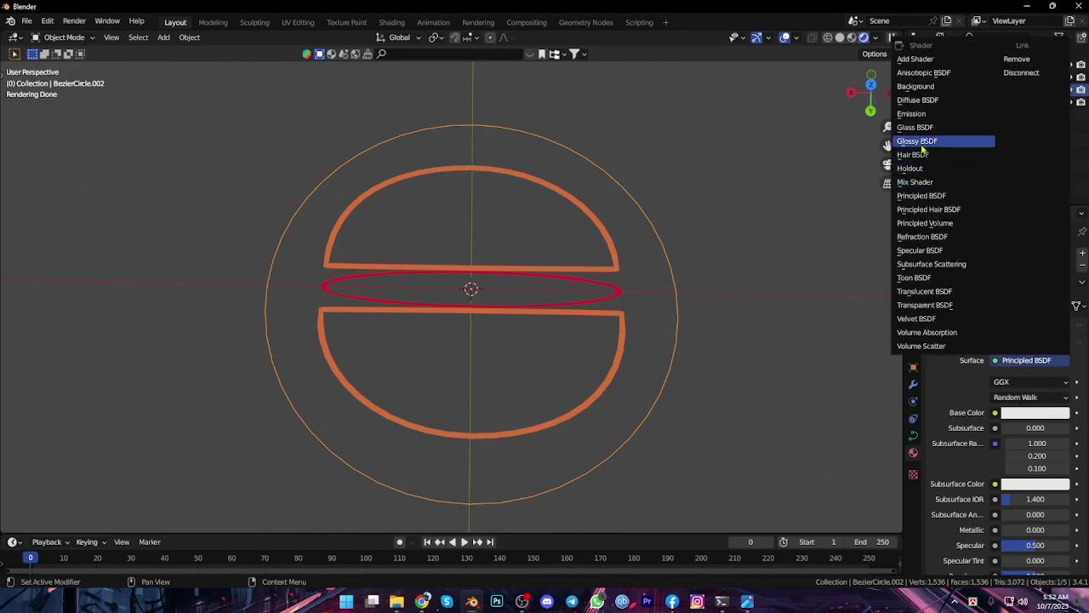
click(915, 117)
click(1037, 383)
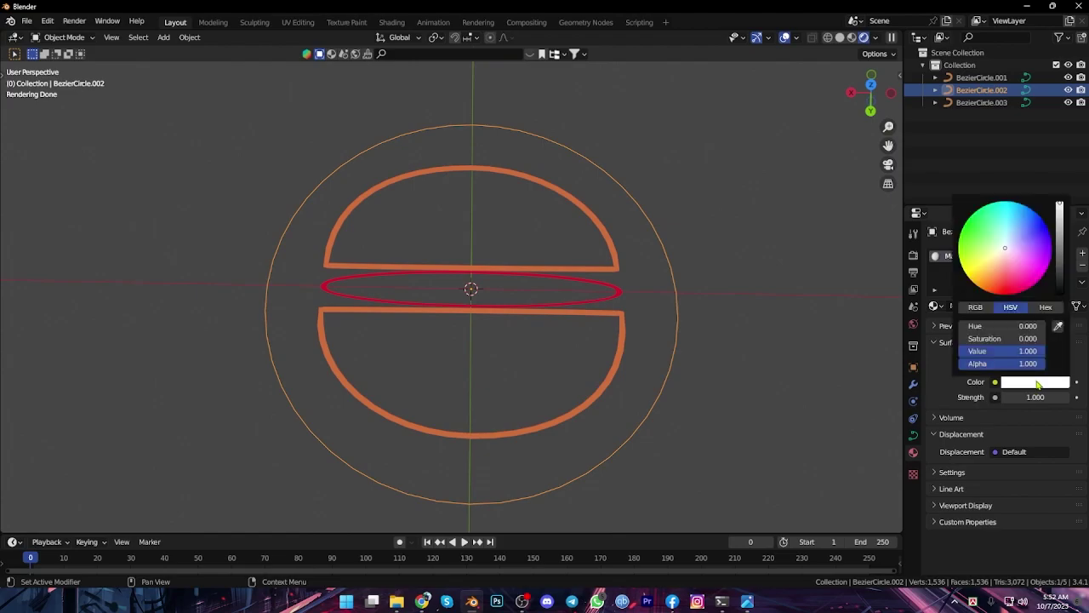
drag(1030, 235, 1031, 215)
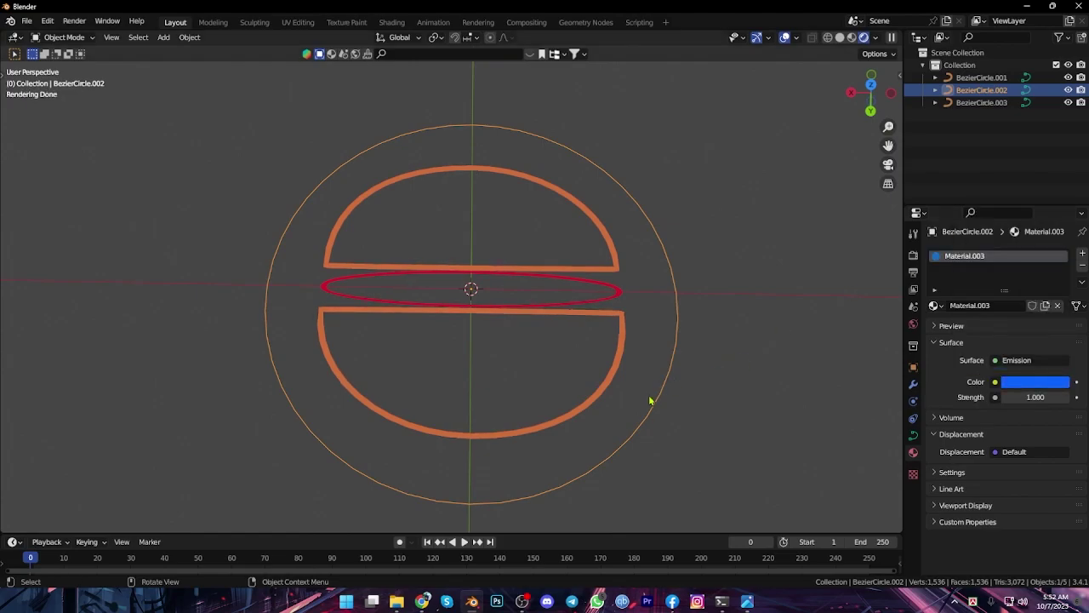
- Raise the ring curve's bevel depth to 0.02 m to form a round tube
click(915, 436)
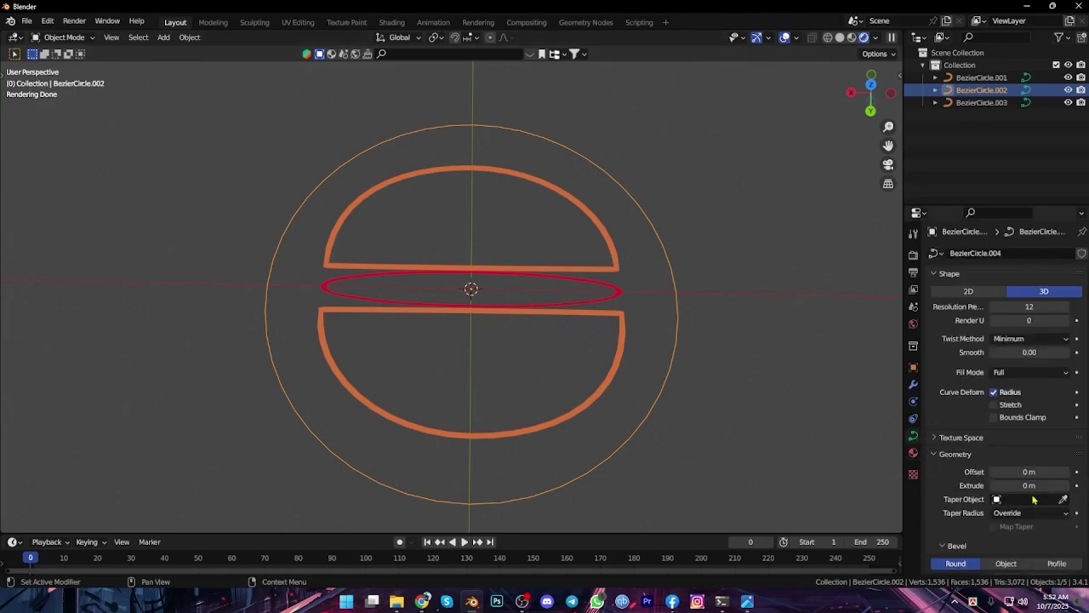
scroll(1017, 510, down, 3)
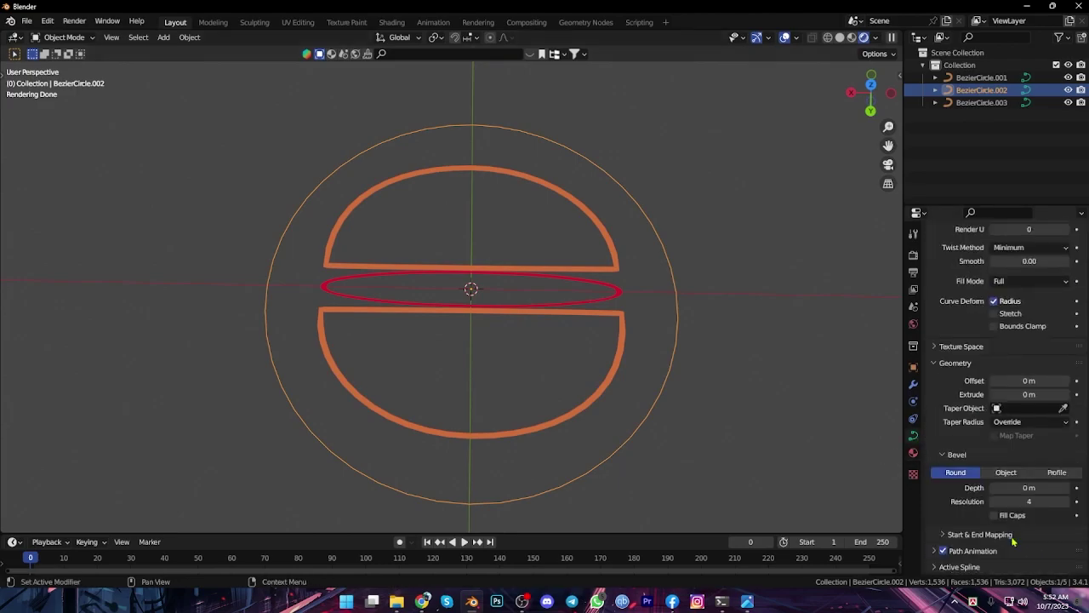
click(1066, 492)
click(1066, 492)
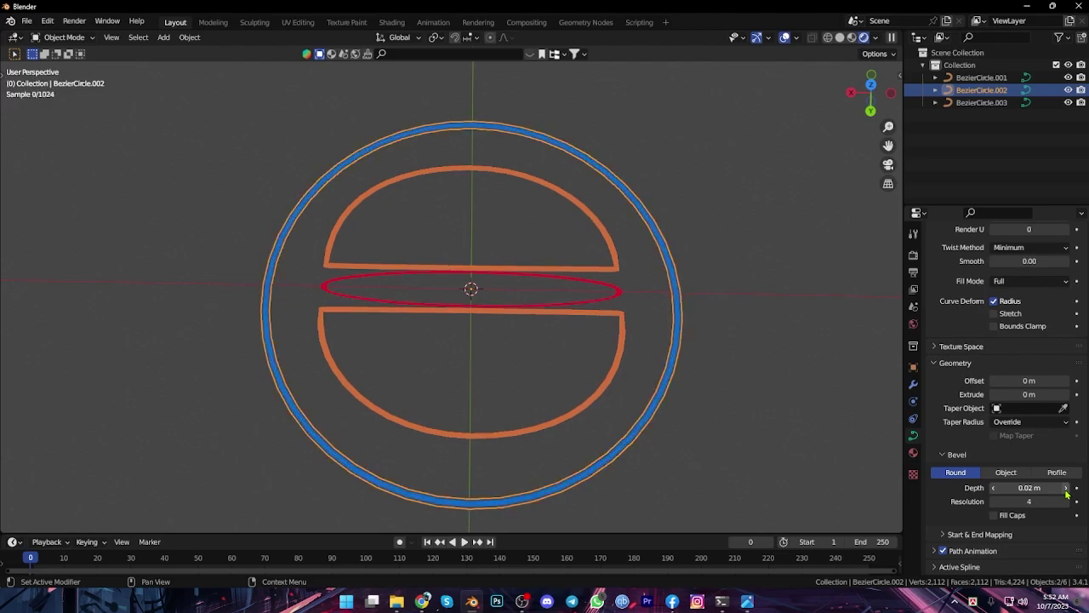
- Apply Shade Smooth to the ring curve in object mode
mouse_move(749, 437)
middle_down()
mouse_move(705, 403)
mouse_move(664, 392)
mouse_move(669, 411)
middle_up()
key(Tab)
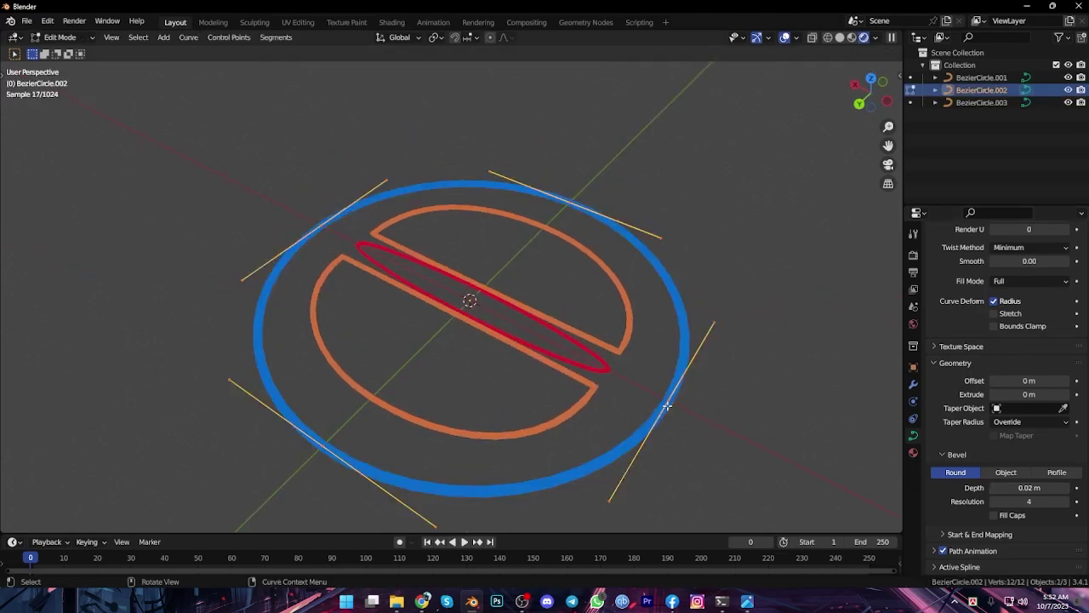
right_click(667, 406)
key(Tab)
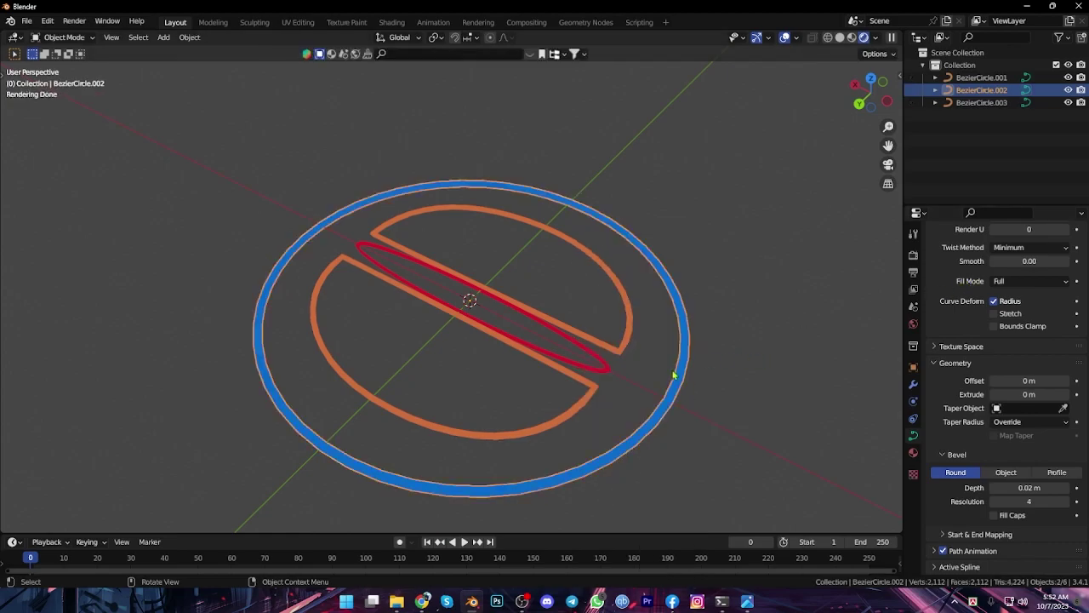
right_click(673, 375)
click(646, 341)
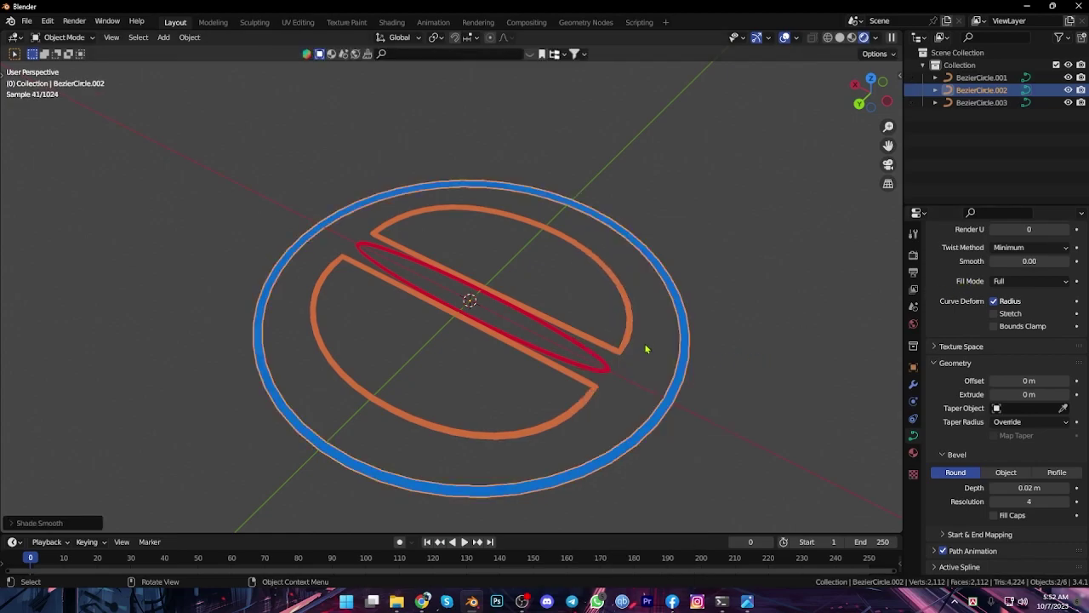
- Select all objects, apply Shade Auto Smooth, then deselect
key(a)
right_click(627, 349)
click(603, 336)
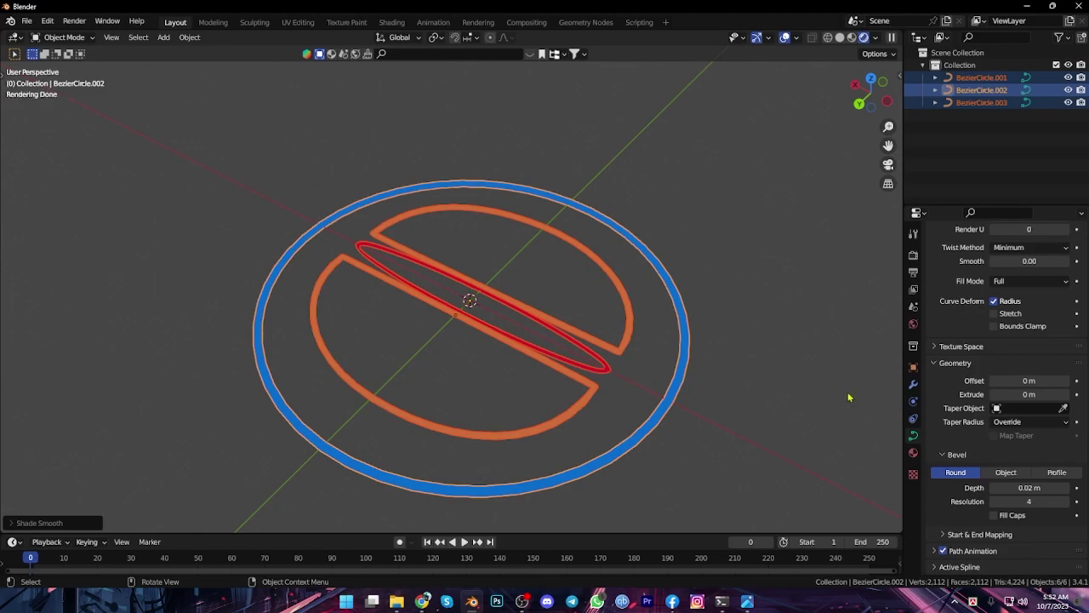
click(746, 391)
middle_drag(747, 391, 681, 377)
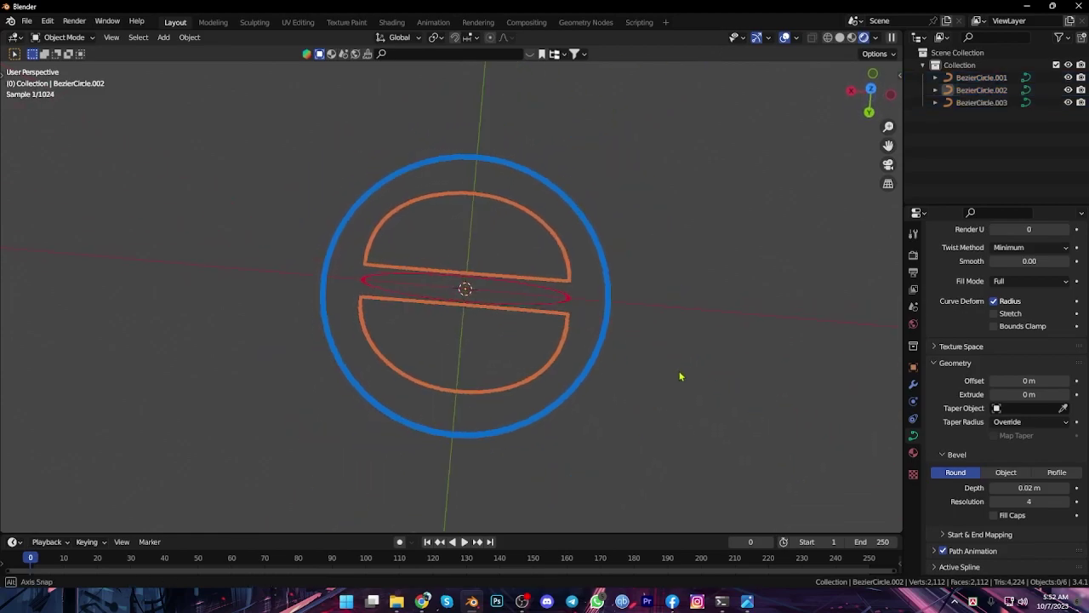
- Add a plane mesh and scale it up large beneath the emblem
key(shift+a)
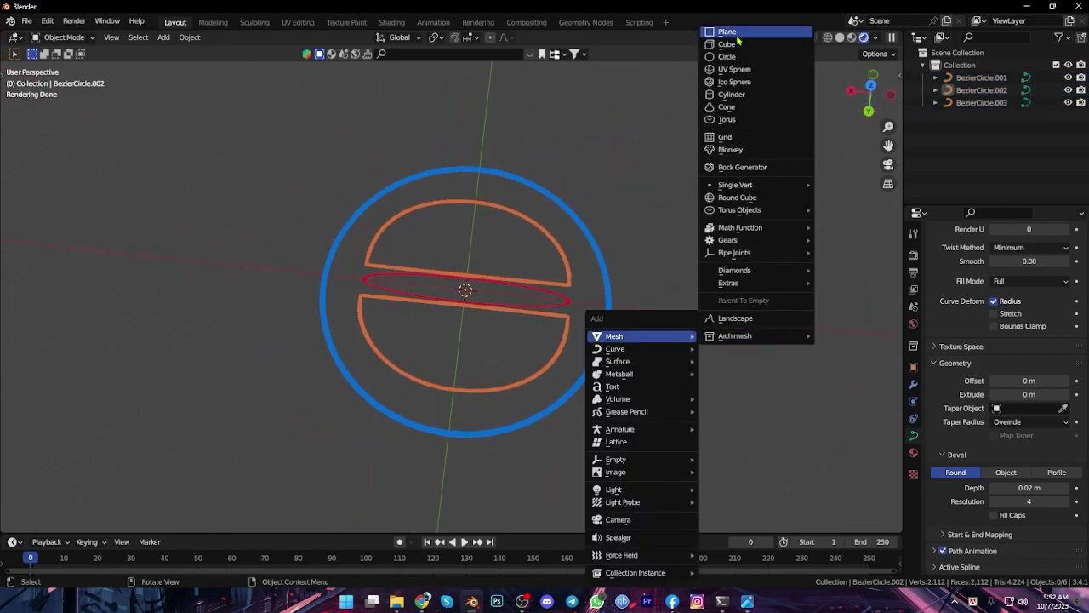
click(730, 31)
key(s)
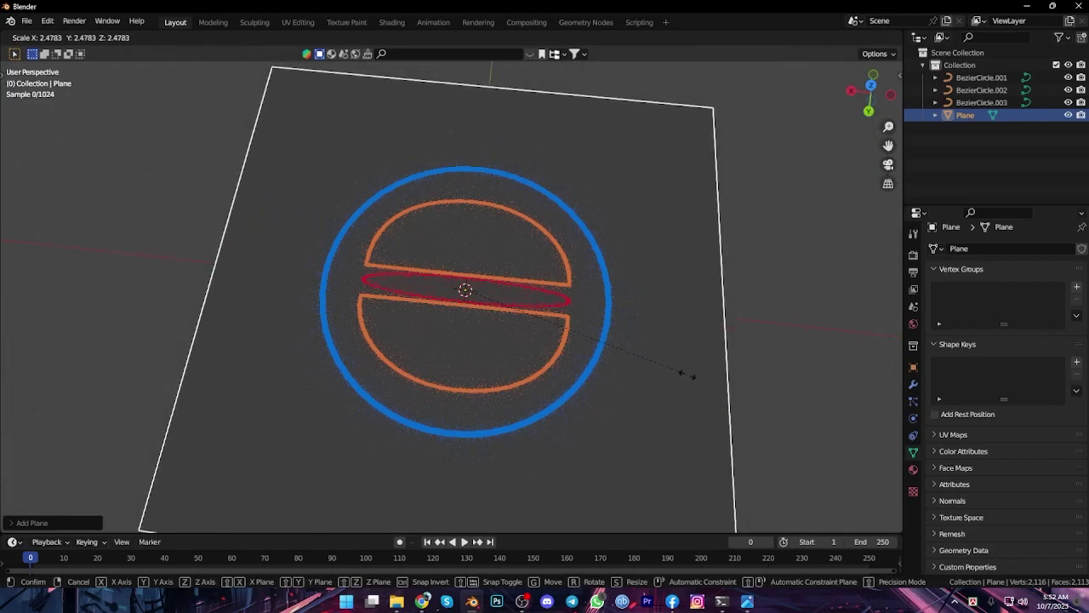
click(766, 374)
key(alt+a)
- In top orthographic view, stretch the backing plane along the X axis
mouse_move(691, 371)
middle_down()
mouse_move(647, 372)
mouse_move(652, 389)
middle_up()
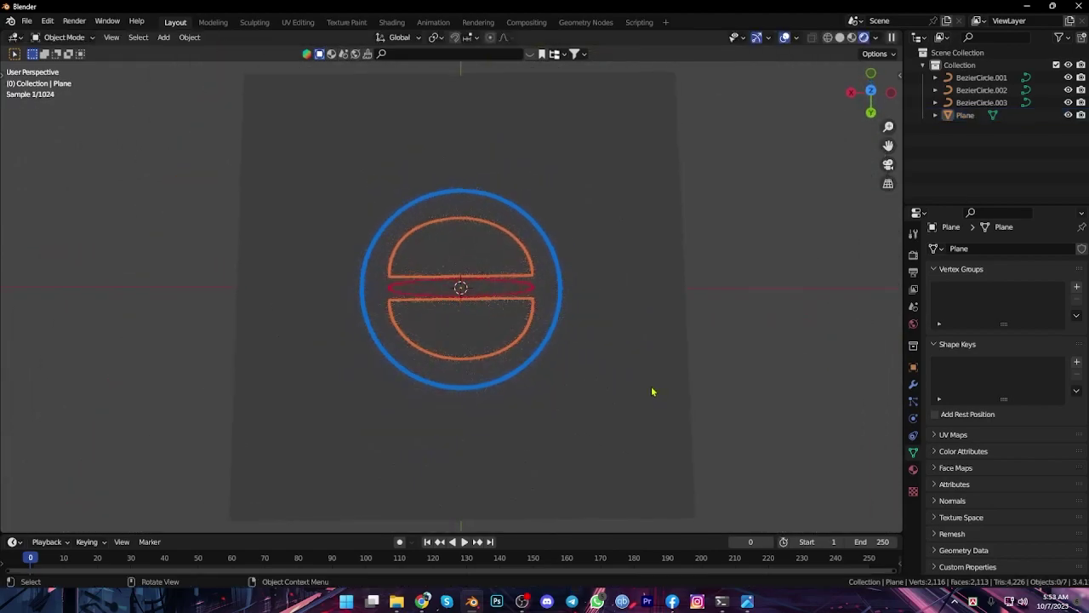
click(870, 91)
mouse_move(582, 329)
shift+middle_down()
mouse_move(626, 326)
mouse_move(621, 343)
shift+middle_up()
scroll(621, 343, up, 1)
click(696, 408)
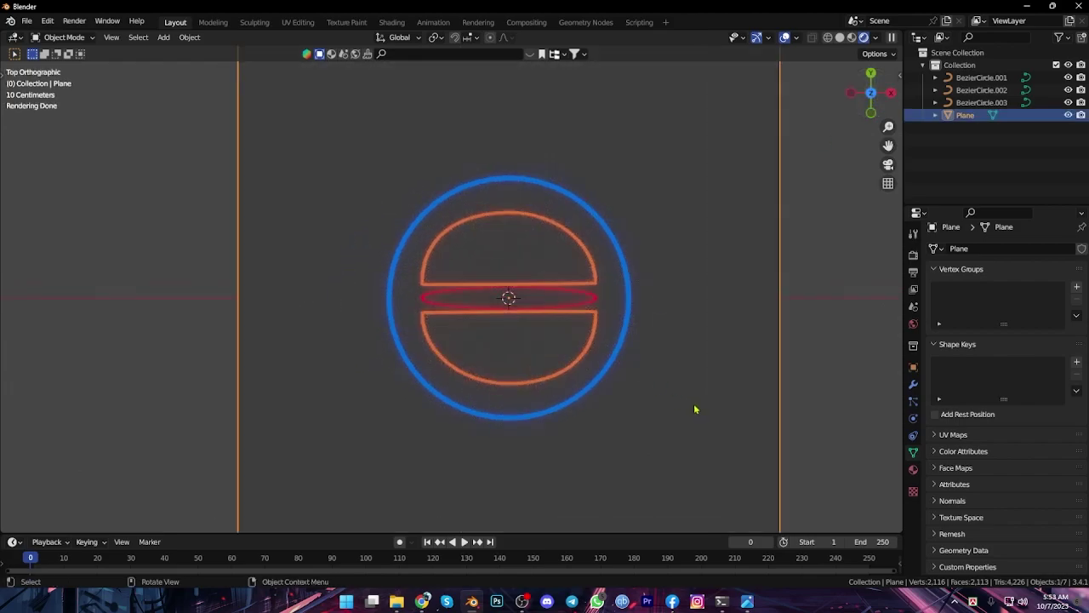
key(s)
key(x)
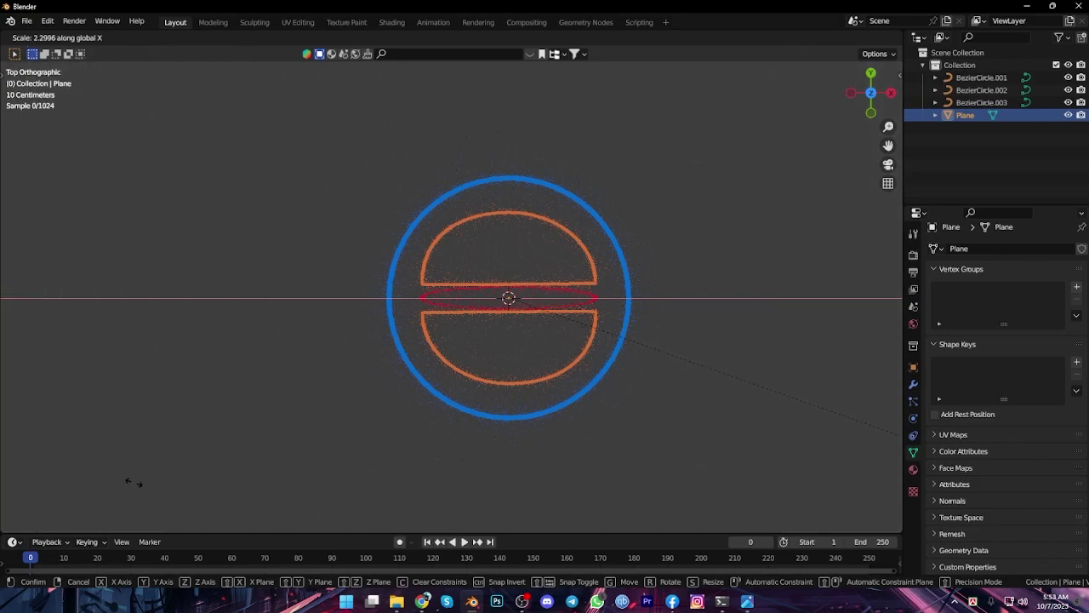
click(107, 476)
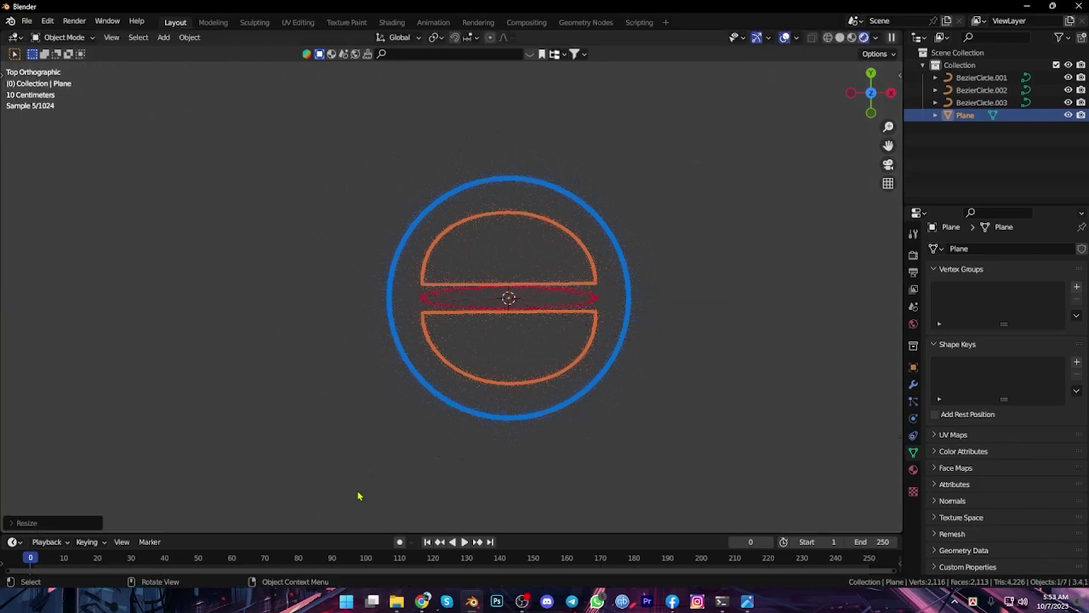
click(913, 469)
- Create Material.004 for the plane and set its base colour to black
click(989, 307)
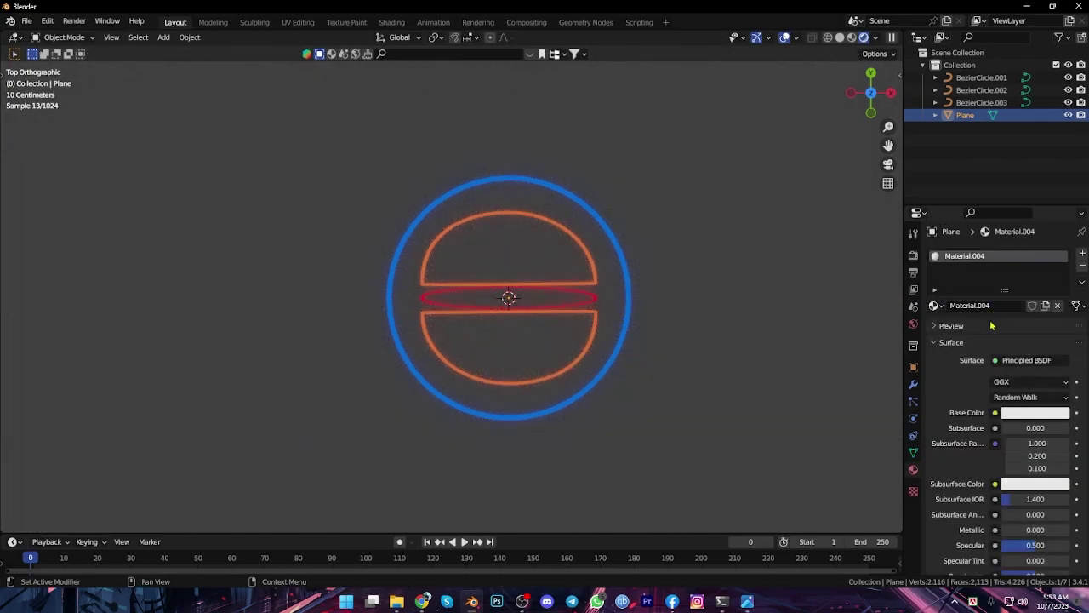
click(1025, 412)
drag(1060, 294, 1059, 328)
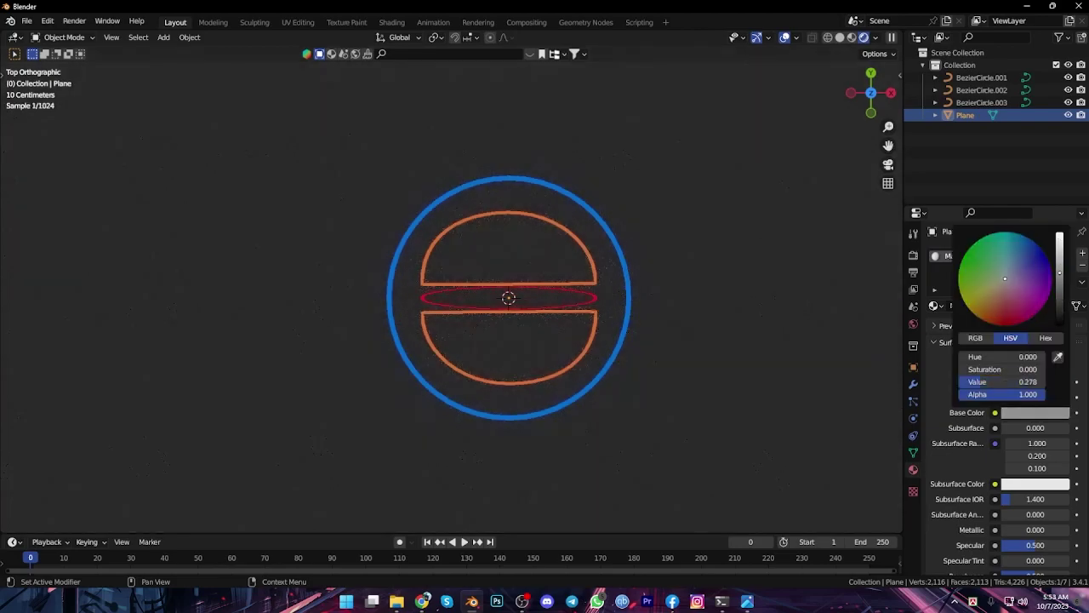
middle_drag(677, 367, 686, 374)
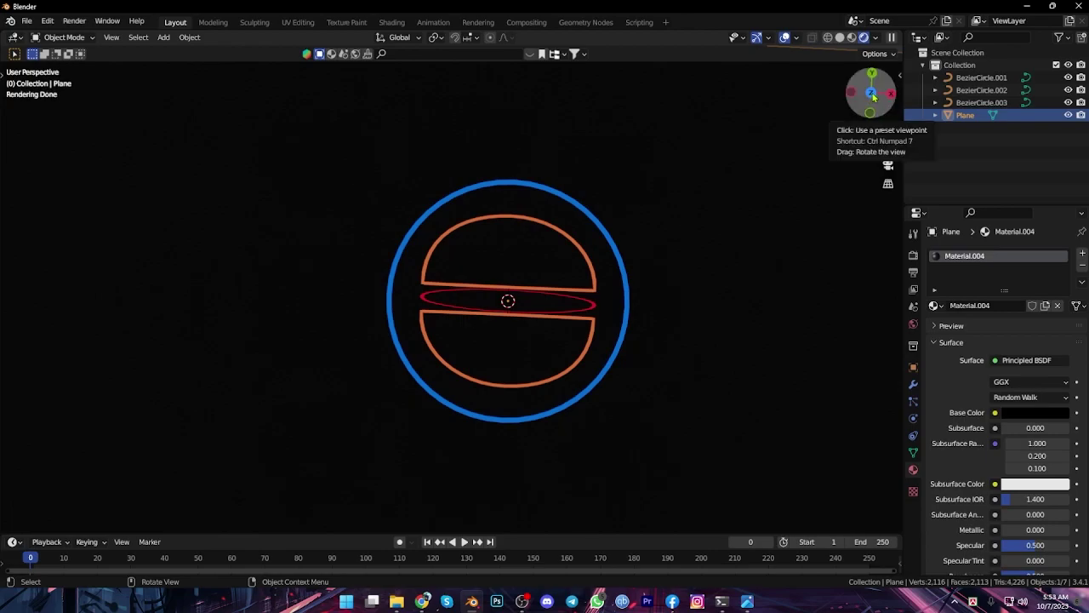
click(871, 95)
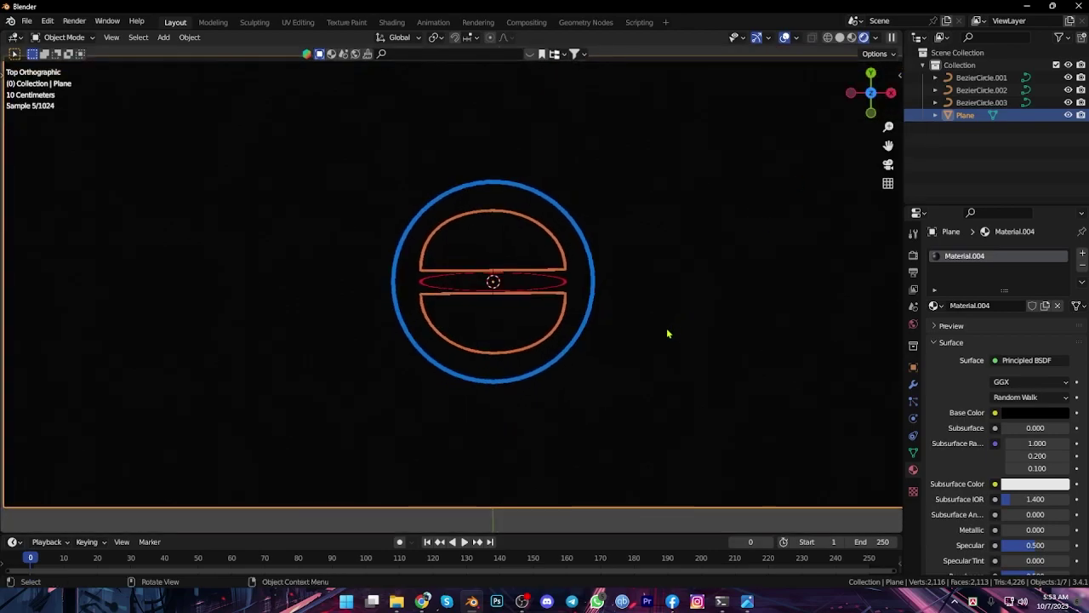
scroll(666, 334, up, 1)
scroll(657, 339, up, 1)
shift+middle_drag(660, 340, 632, 340)
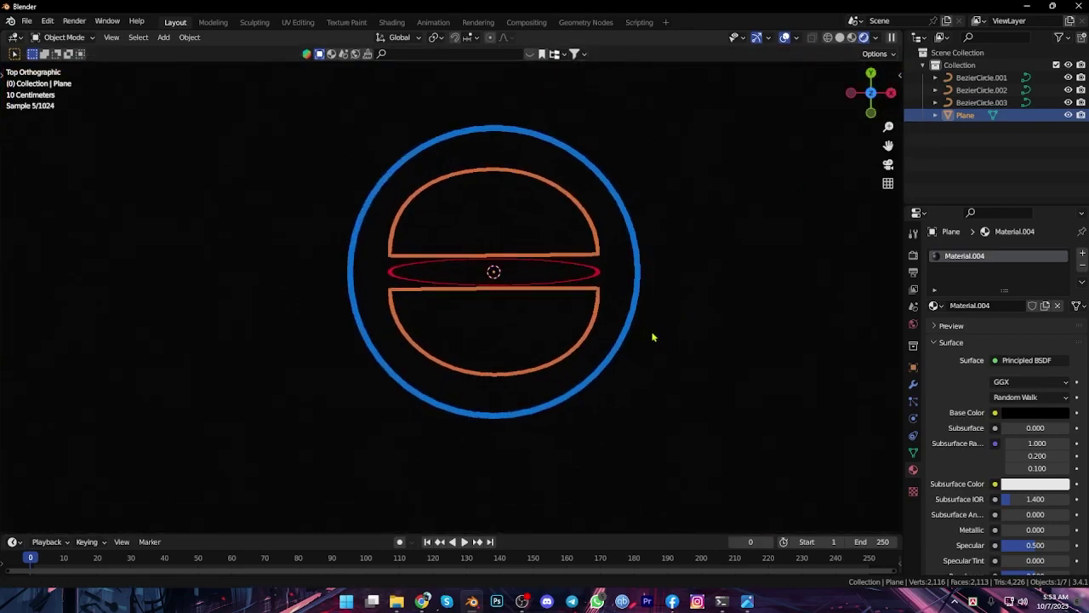
- Select everything and rotate the emblem slightly around the Z axis
key(r)
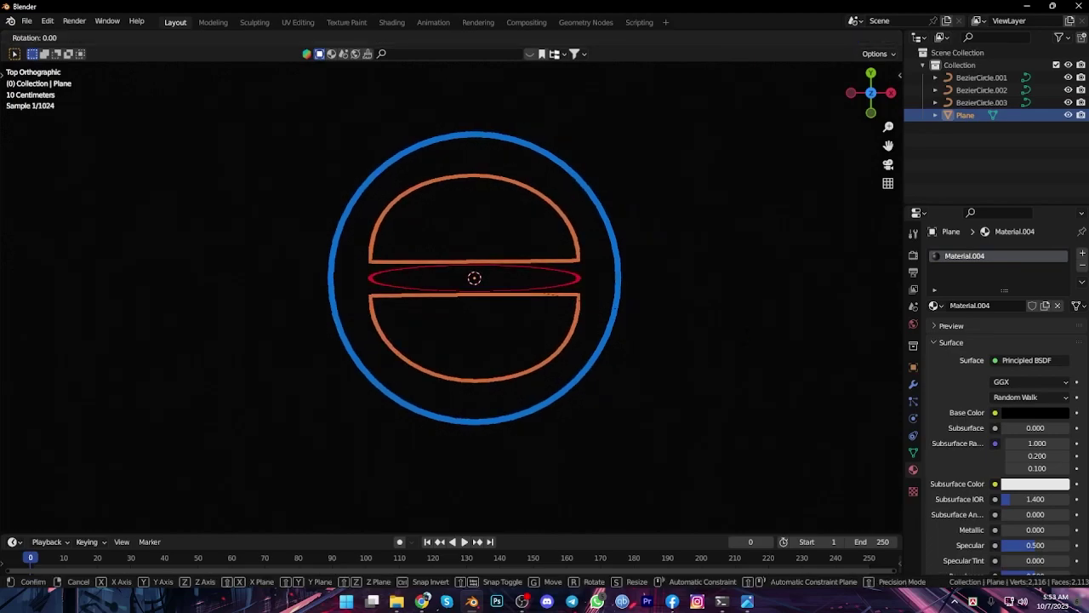
key(Escape)
key(a)
key(r)
key(z)
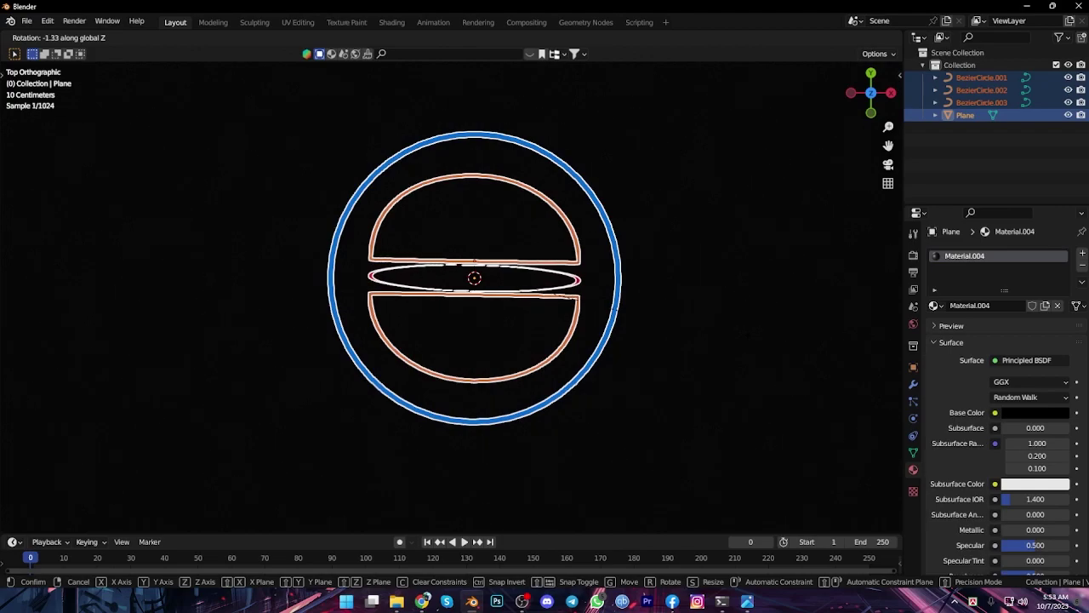
key(Escape)
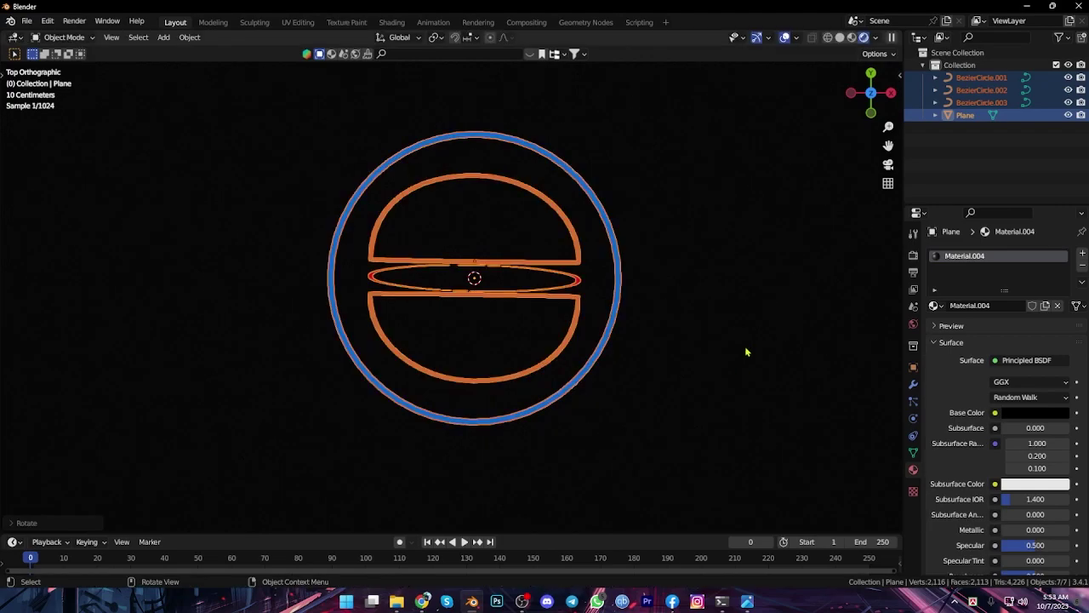
key(ctrl+z)
shift+scroll(704, 401, down, 1)
shift+scroll(688, 406, down, 1)
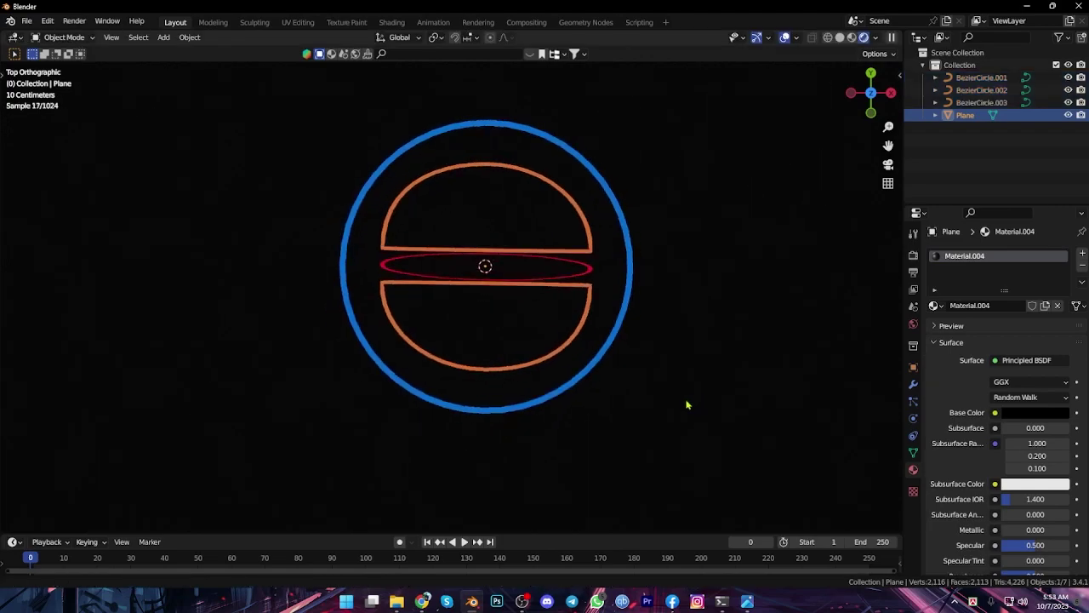
shift+scroll(753, 431, down, 2)
key(shift+a)
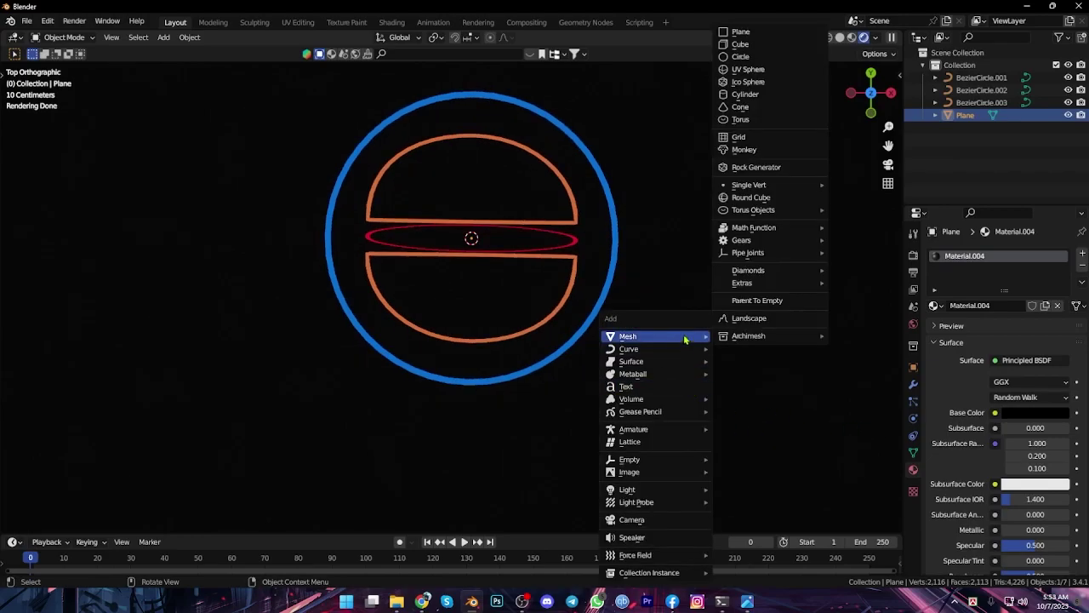
- In solid shading, add a trial text object, then delete it
click(855, 36)
key(shift+a)
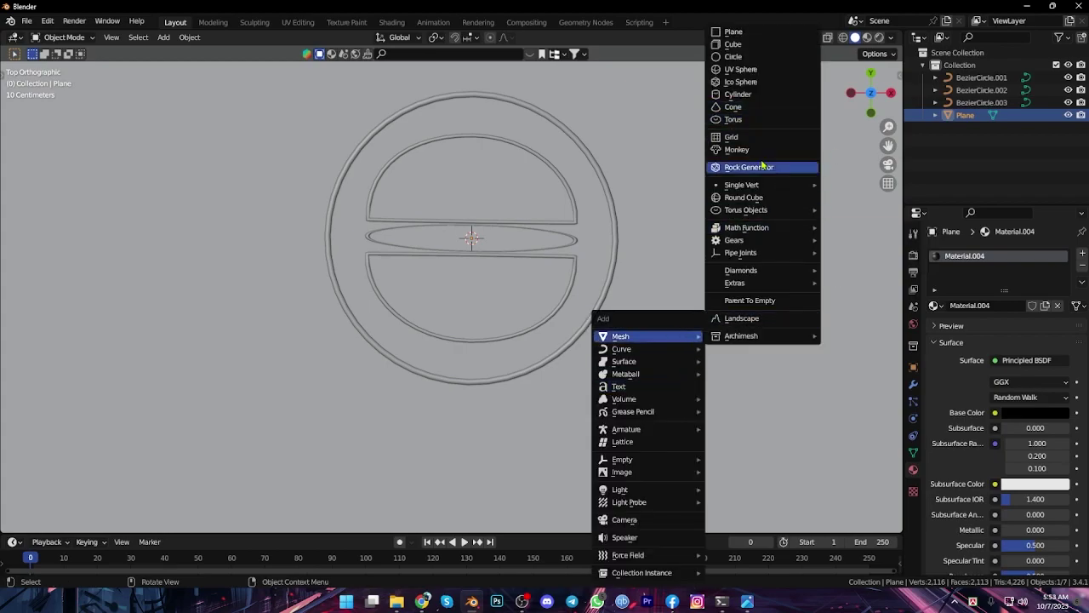
click(634, 388)
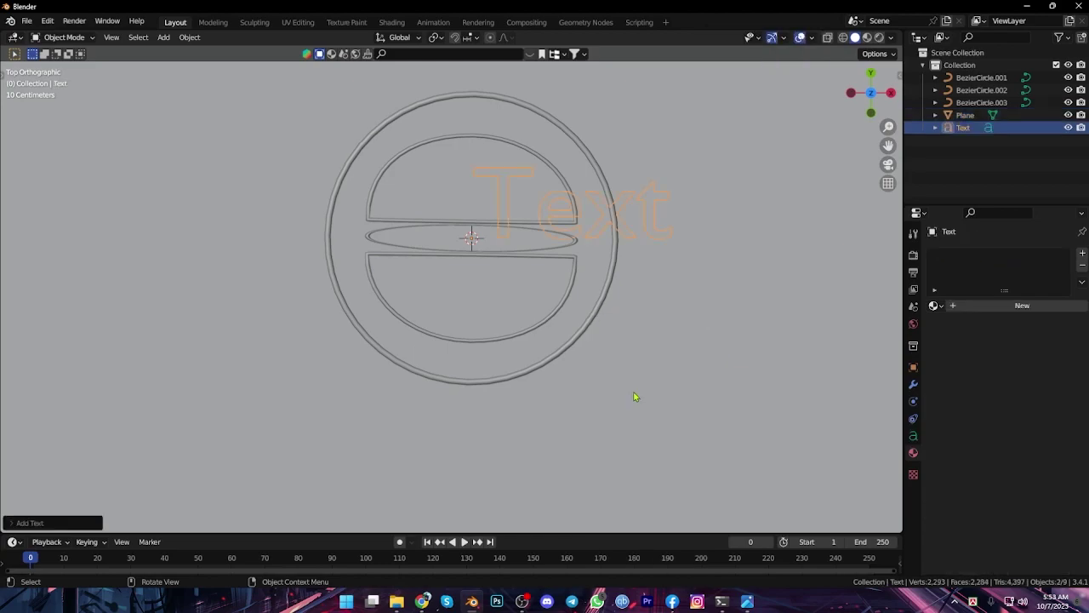
key(Tab)
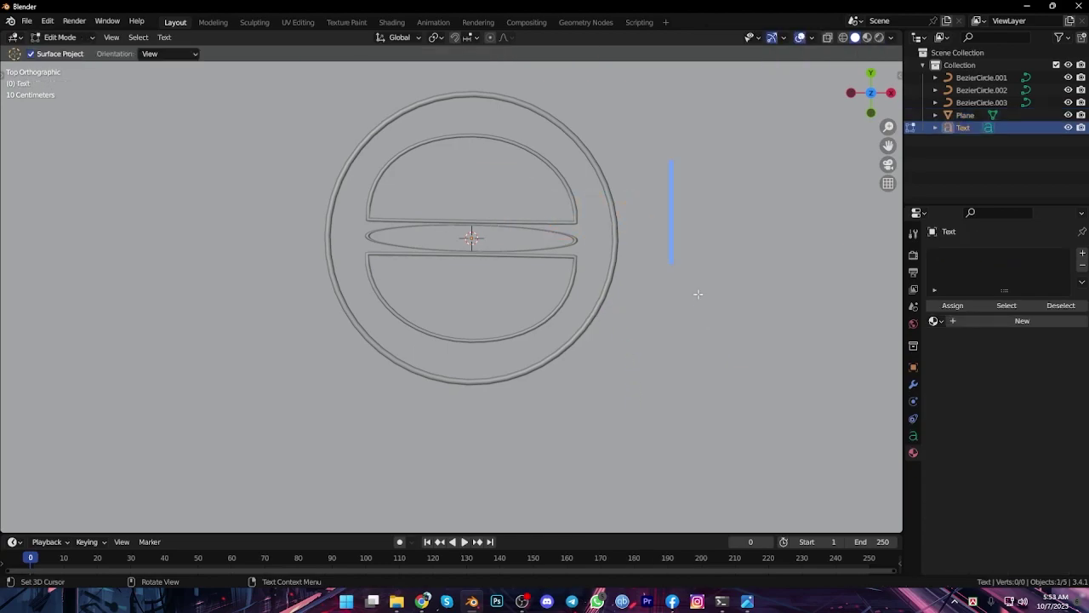
key(BackSpace)
key(Tab)
key(Delete)
- Add a new text object and replace its default text with 'BURGER SHOP'
key(shift+a)
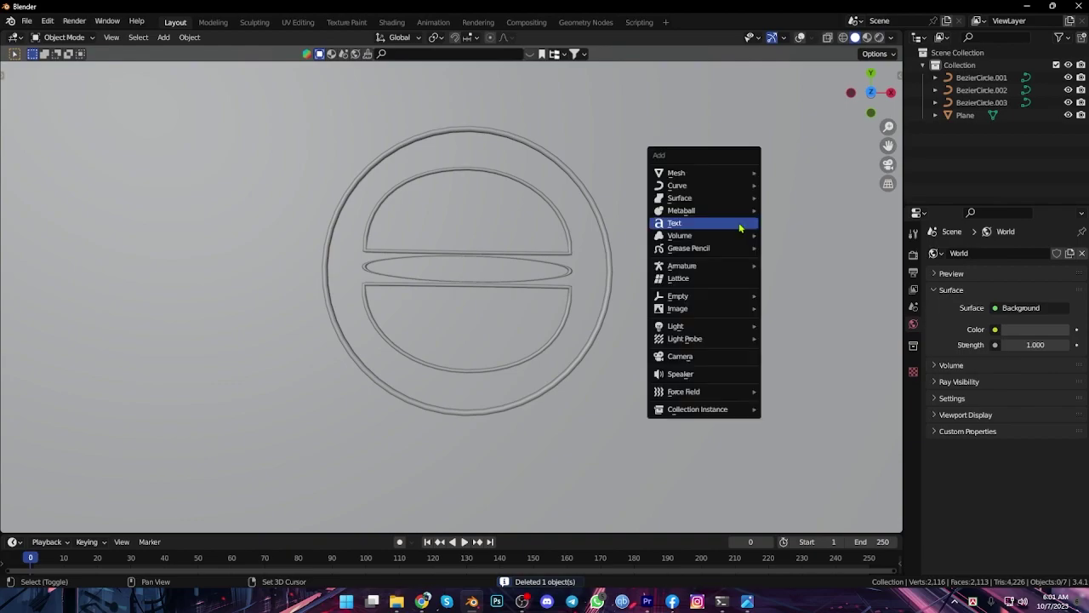
key(Escape)
middle_drag(741, 226, 685, 143)
key(shift+a)
click(685, 143)
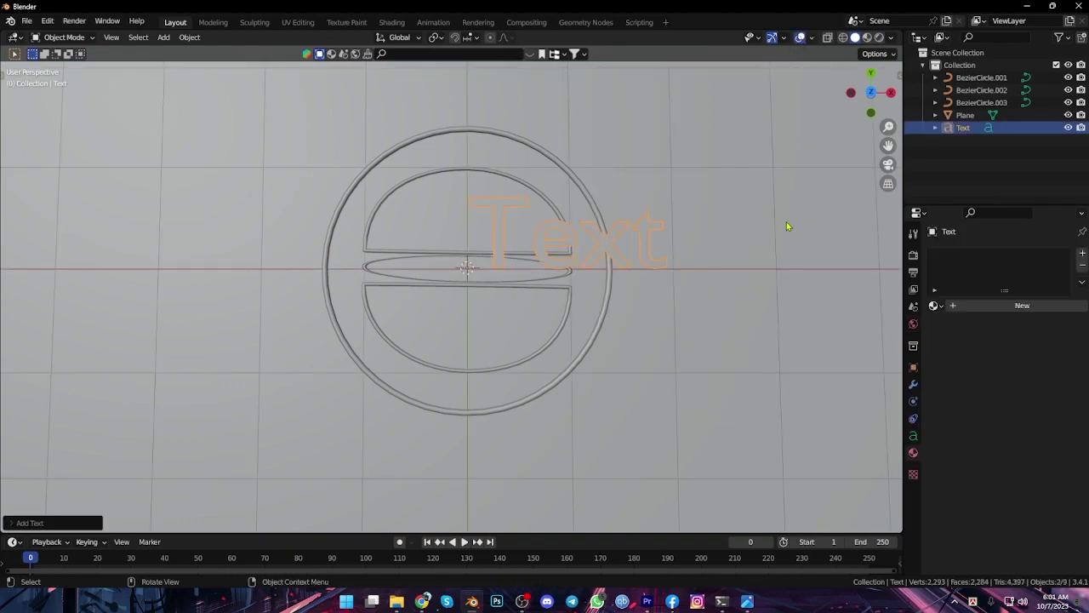
key(Tab)
key(BackSpace)
key(BackSpace)
key(BackSpace)
key(BackSpace)
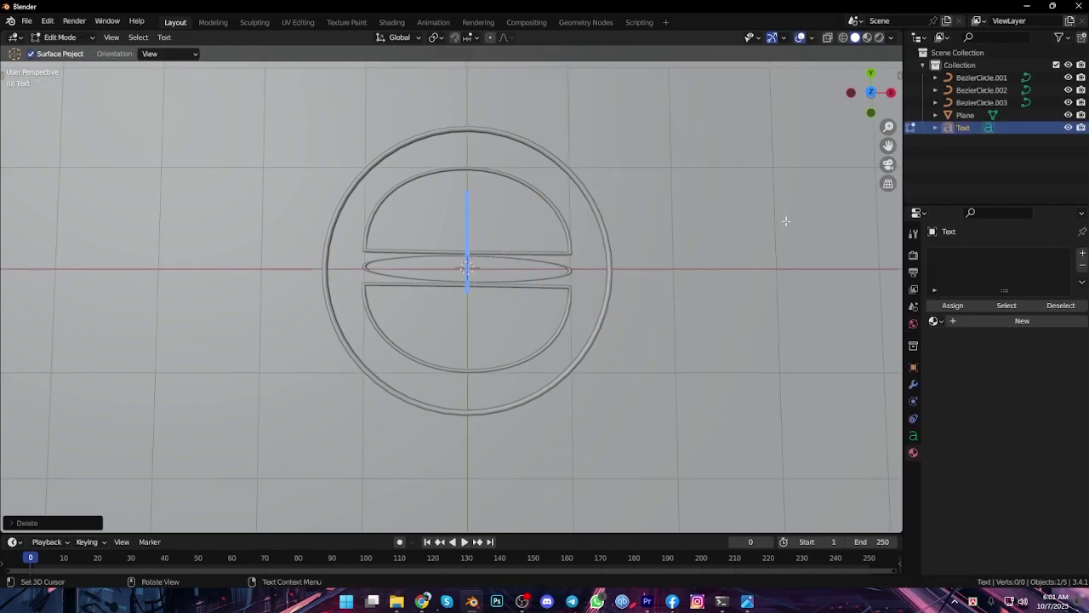
text(BURGER S)
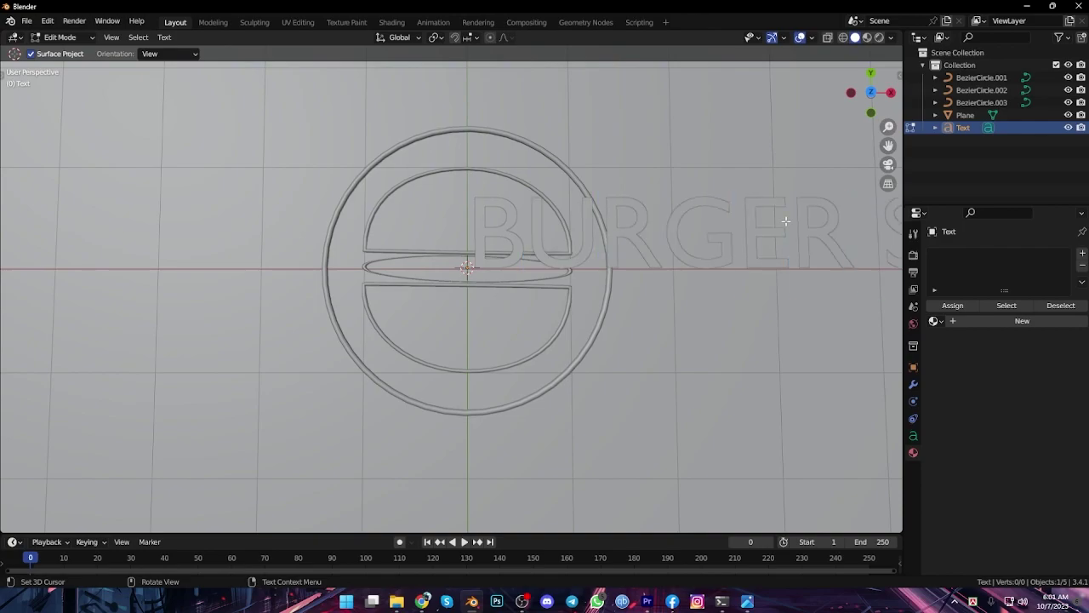
key(Tab)
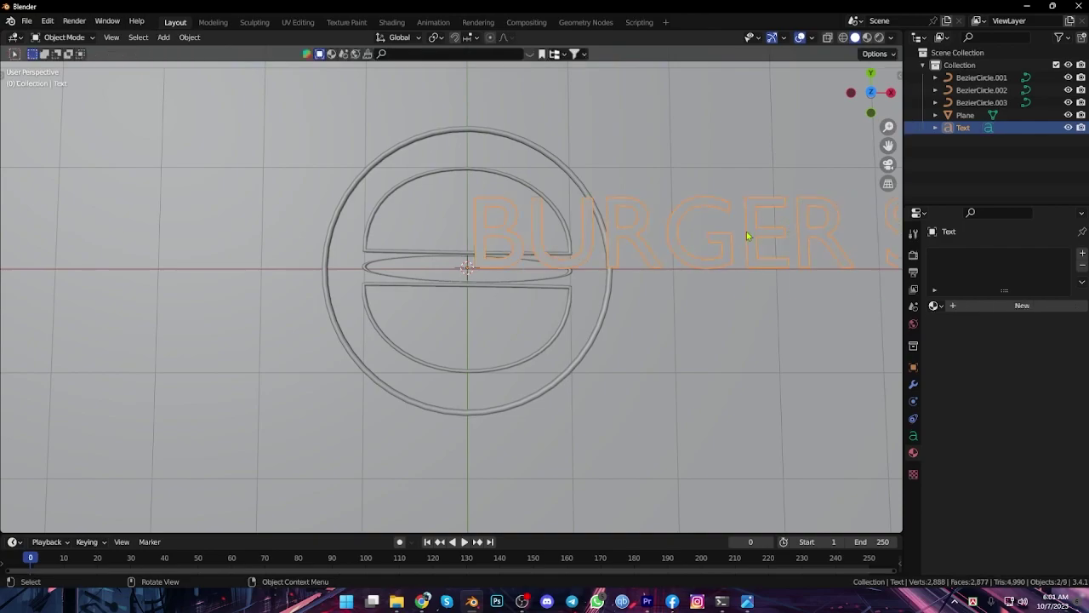
- Move the text along Y below the burger ring and scale it down
key(g)
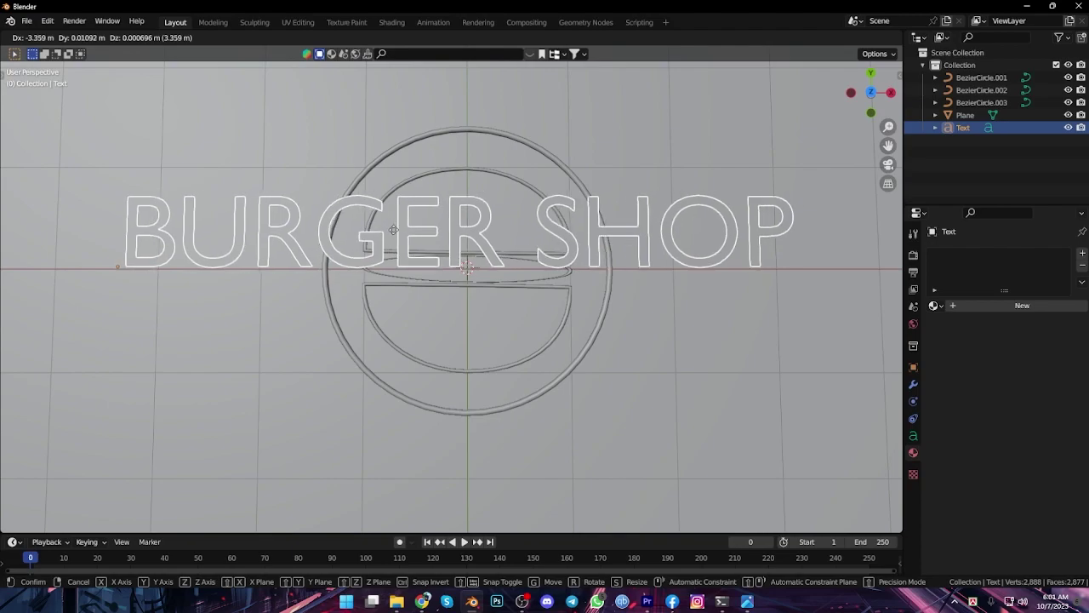
click(393, 230)
key(g)
key(y)
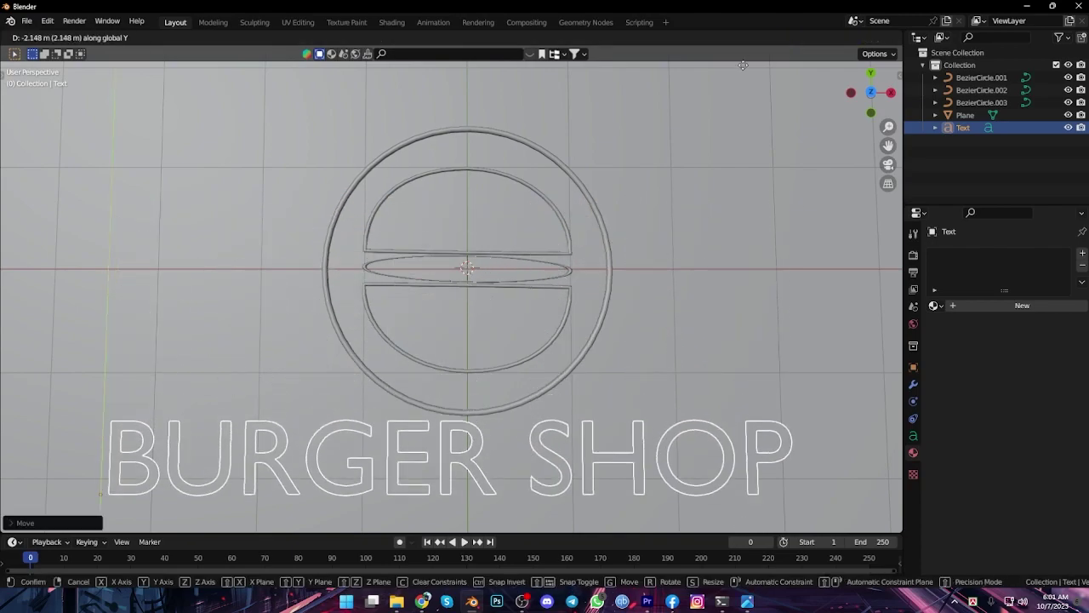
click(743, 65)
key(s)
click(301, 280)
- Centre the text and enlarge it to about twice the size, matching the emblem width
key(g)
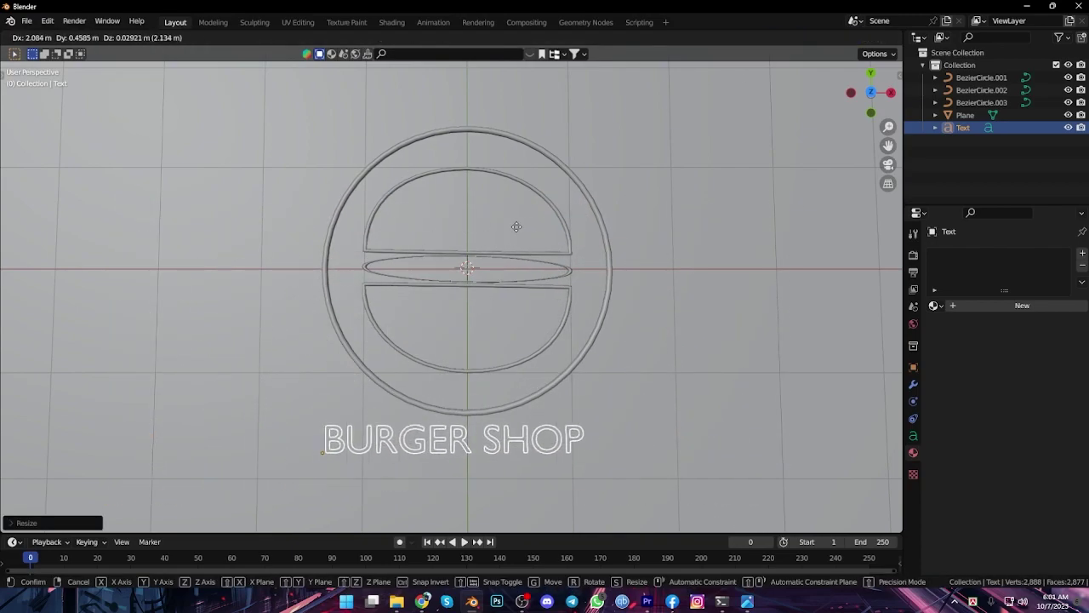
click(517, 226)
key(s)
click(871, 241)
key(g)
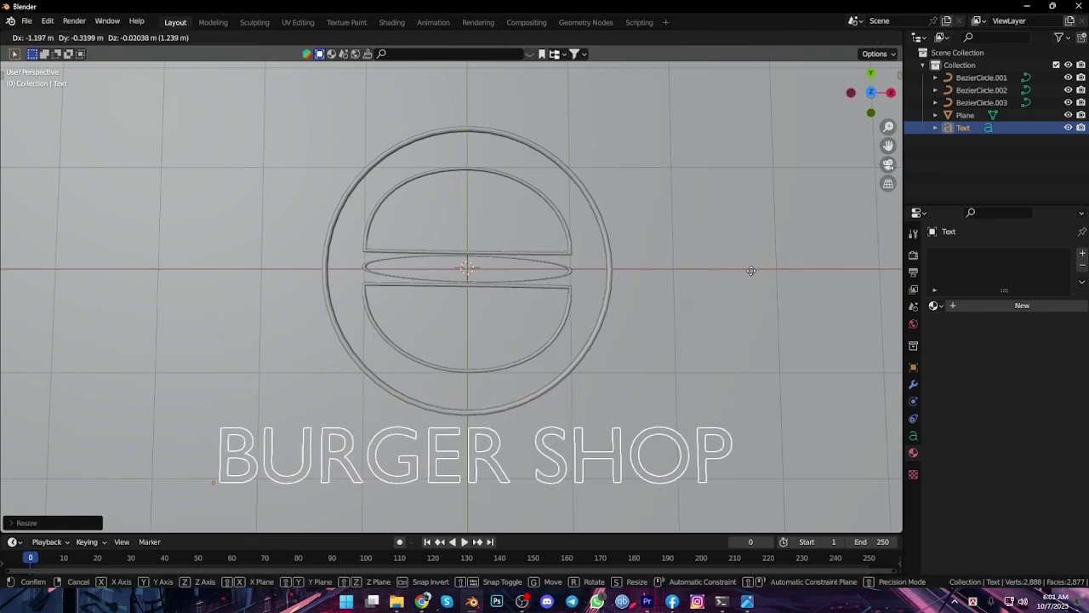
click(751, 271)
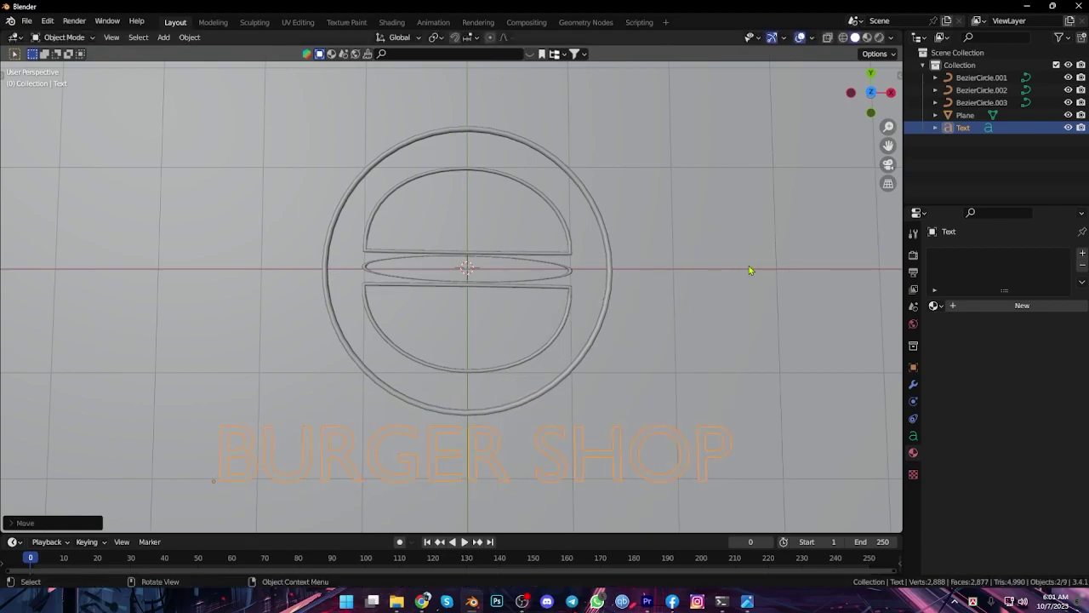
- Nudge the text into place and give it a new Emission material, Material.007
key(g)
click(791, 363)
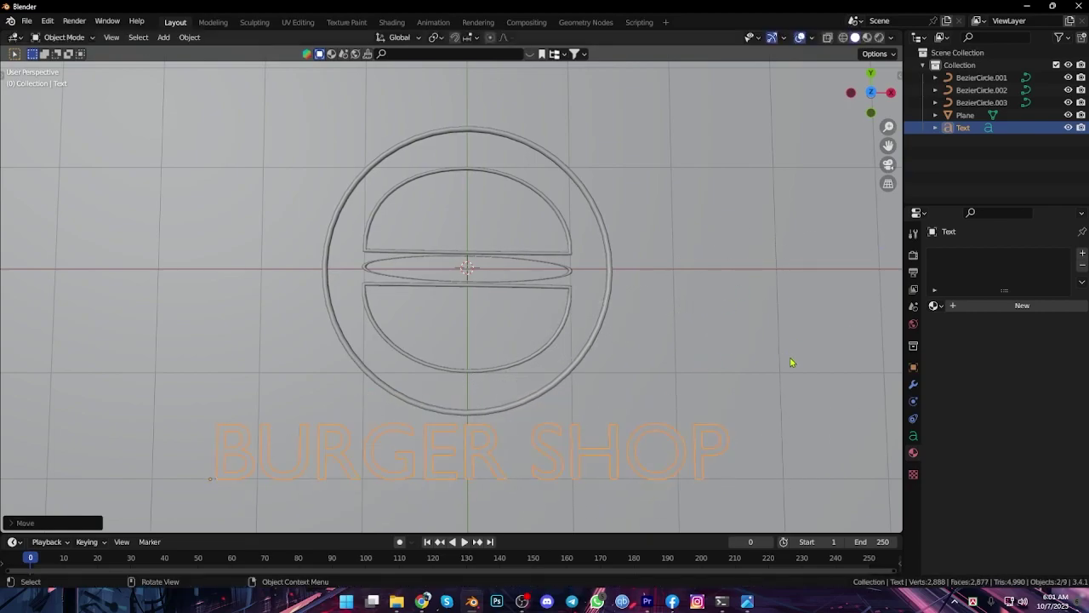
click(985, 306)
click(1022, 362)
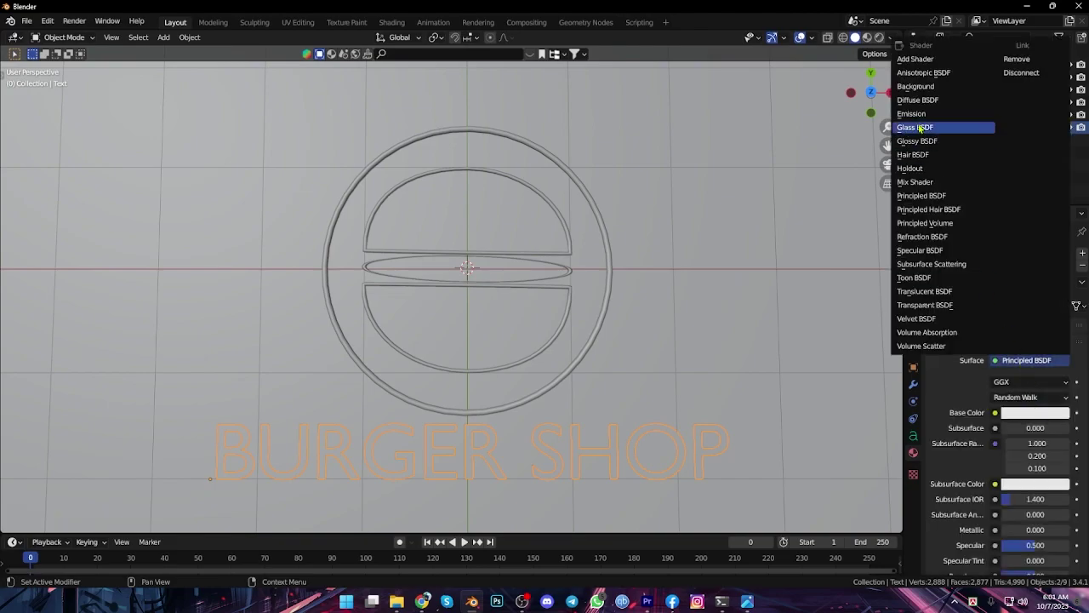
click(936, 114)
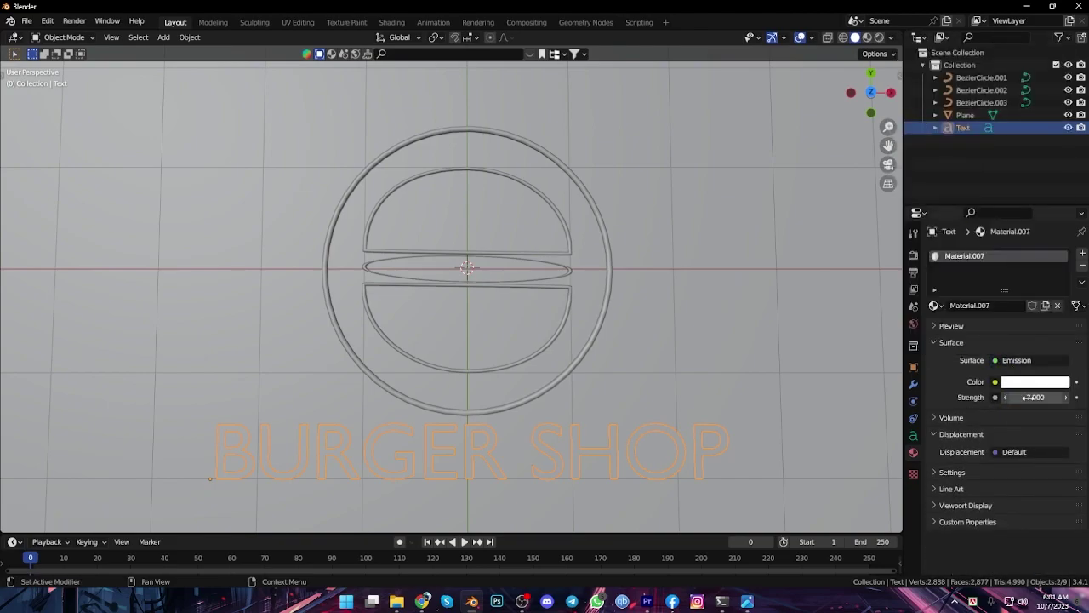
- Preview the glowing text in Rendered shading from an angled view
click(879, 38)
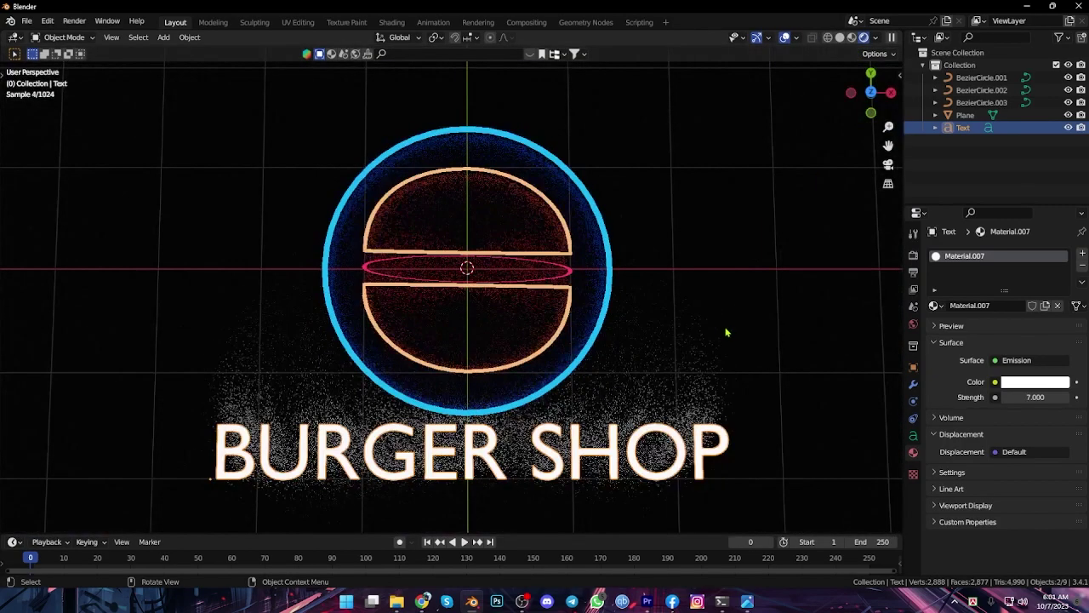
click(763, 370)
mouse_move(661, 389)
middle_down()
mouse_move(690, 304)
mouse_move(698, 353)
middle_up()
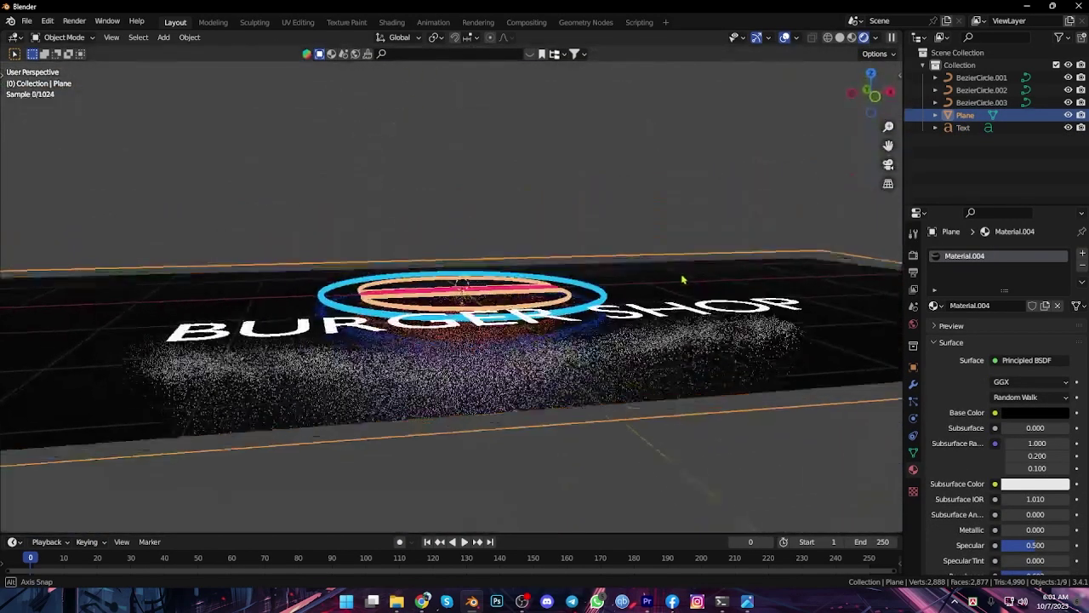
click(698, 353)
key(g)
key(z)
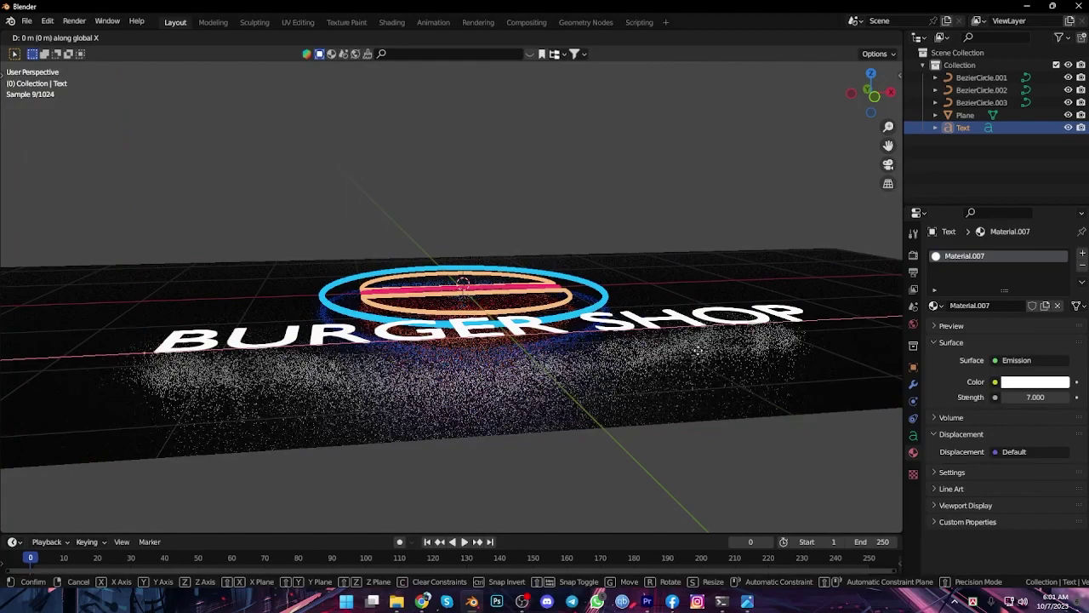
key(Escape)
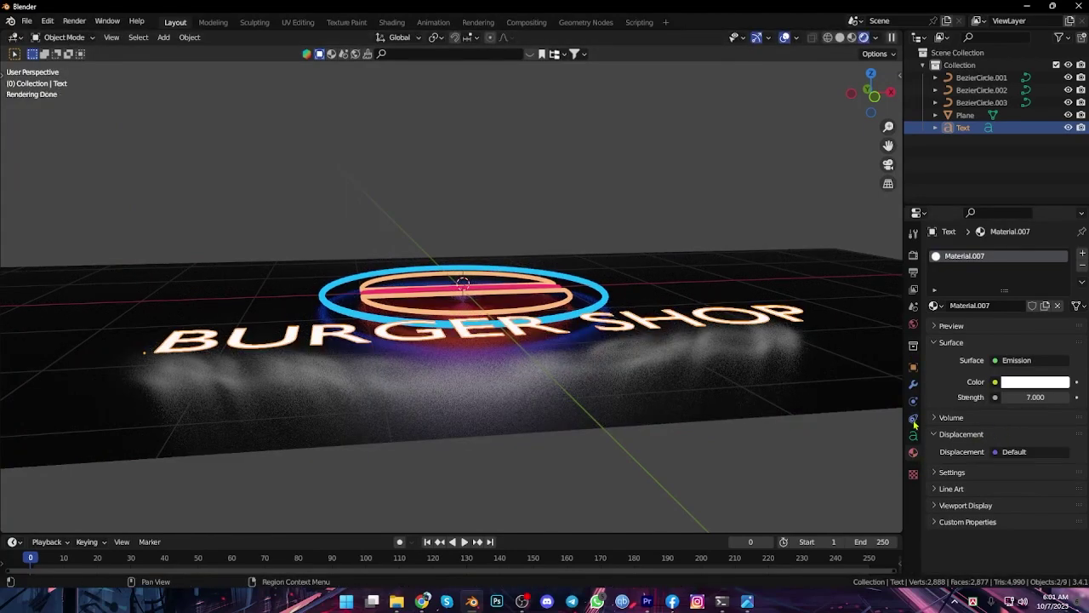
- Set the text's bevel depth to 0.02 m and extrusion to 0.04 m
click(913, 418)
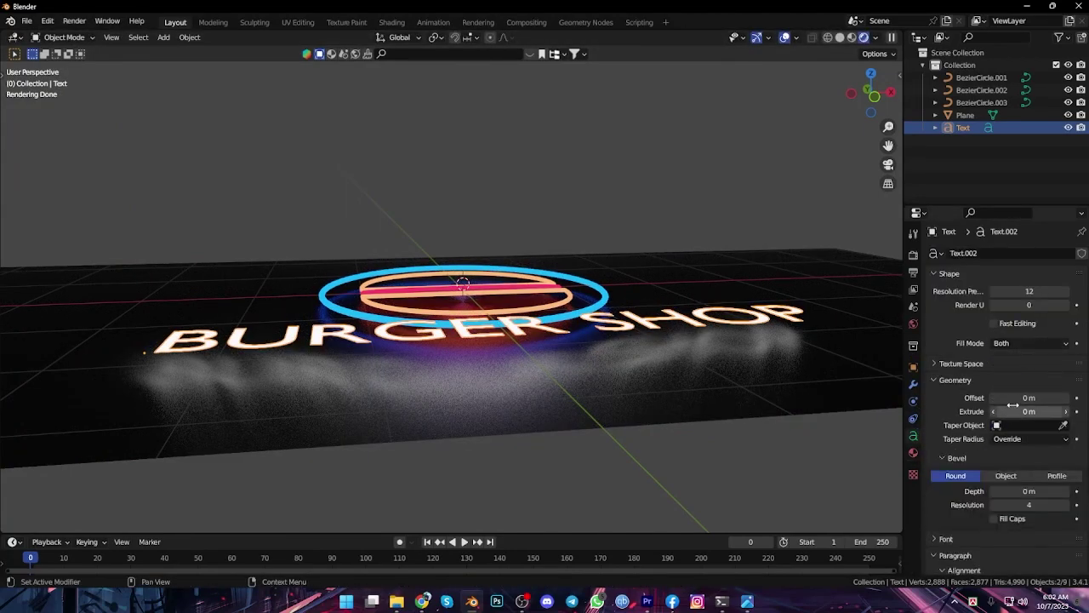
click(1067, 492)
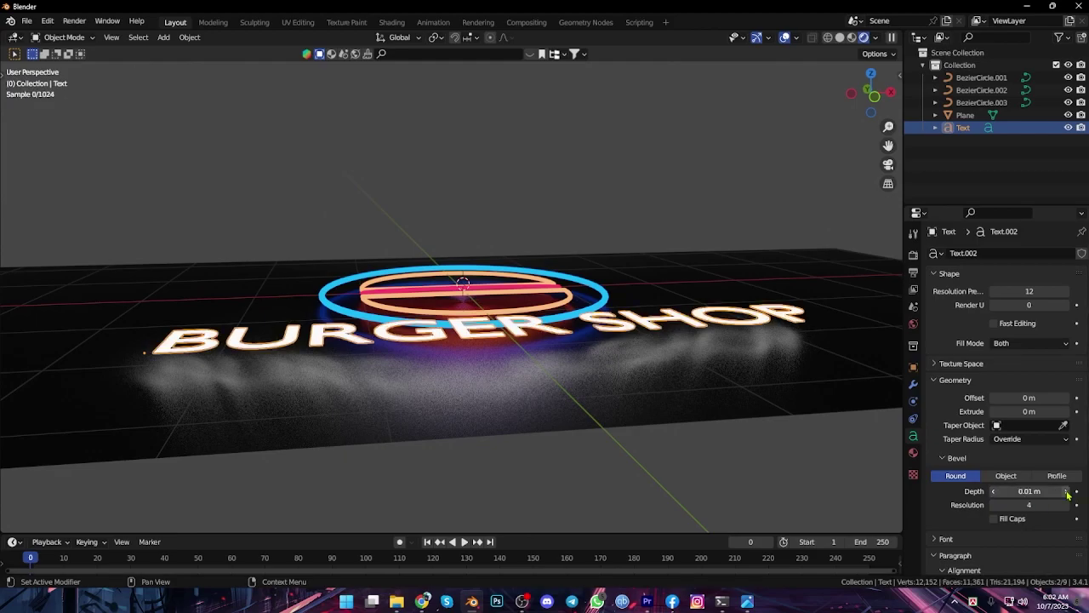
click(1067, 492)
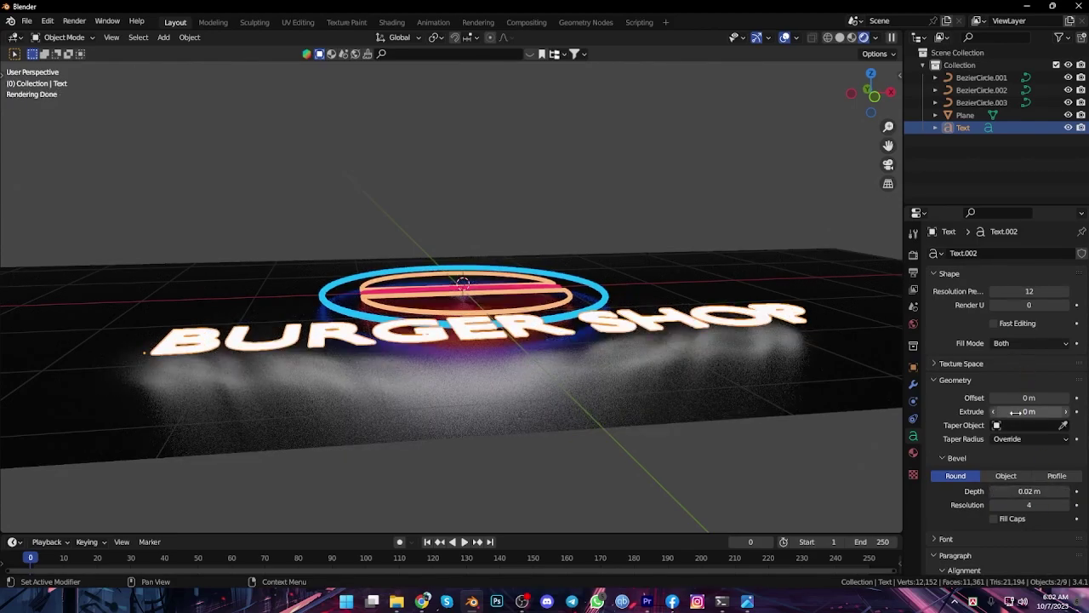
drag(1015, 412, 1047, 412)
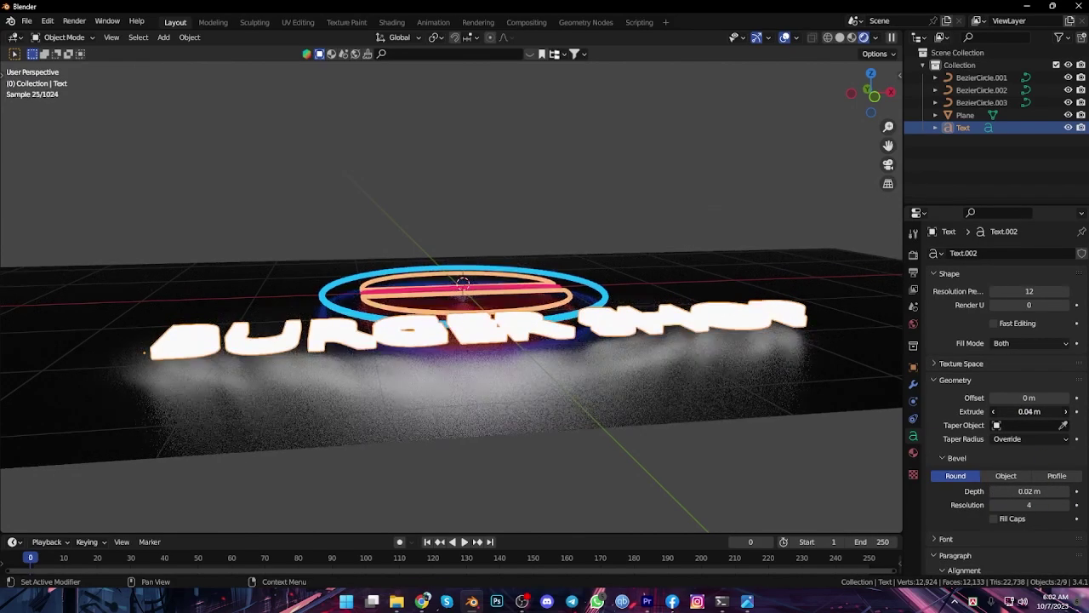
middle_drag(596, 255, 620, 360)
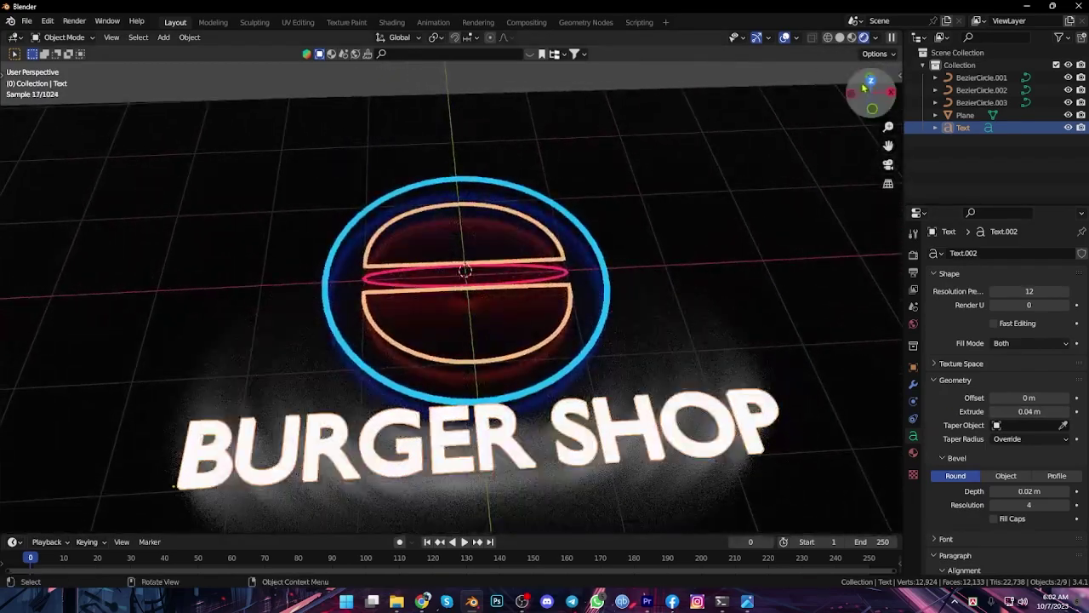
click(866, 83)
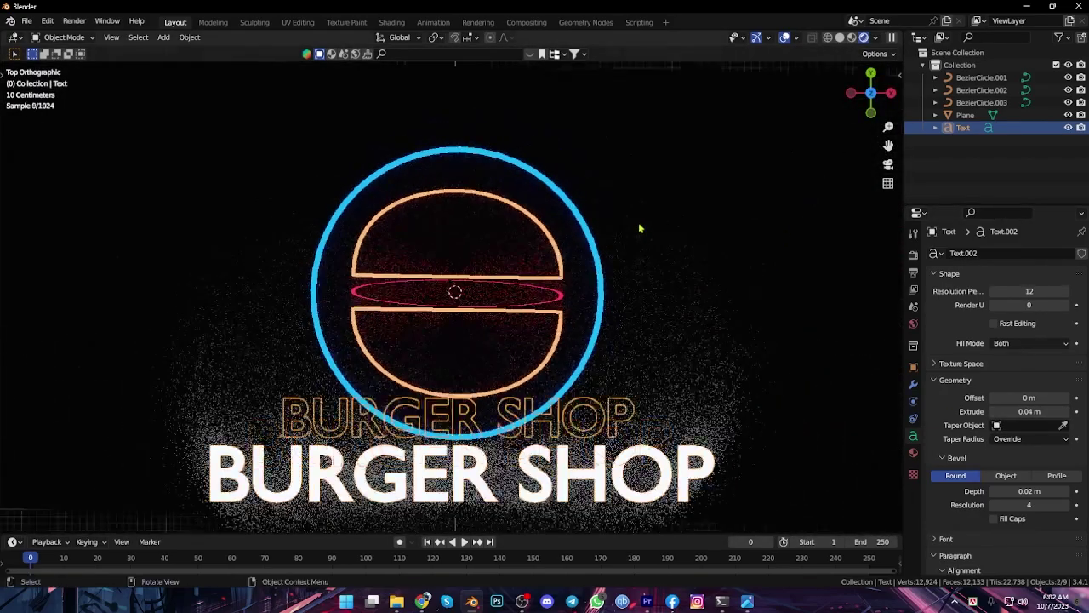
- Lift the BURGER SHOP text along Z above the dark plane
scroll(640, 223, down, 3)
scroll(640, 223, up, 3)
click(678, 328)
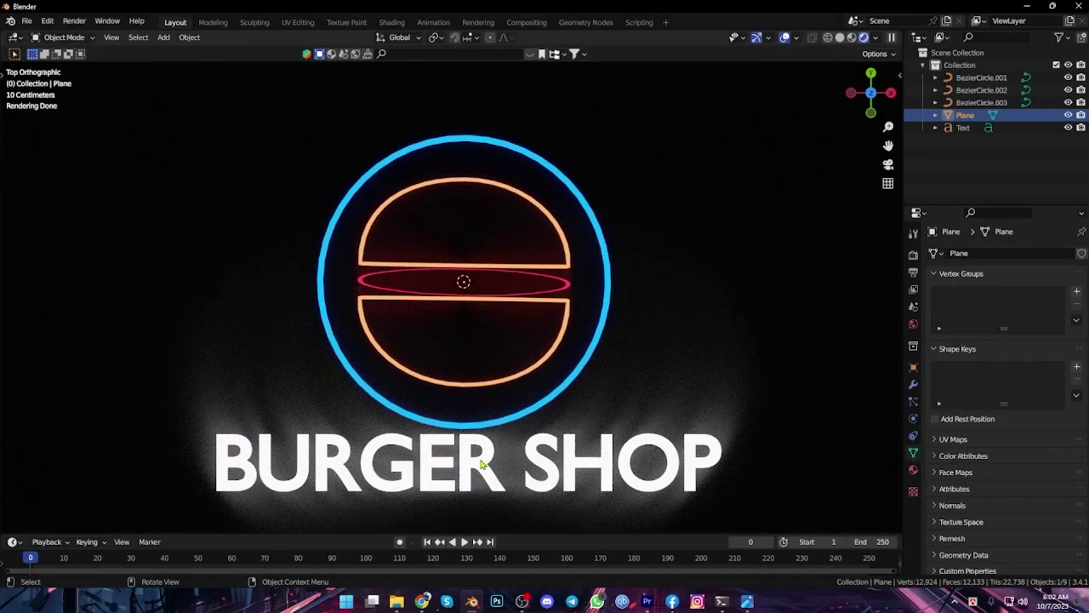
click(481, 463)
key(g)
key(z)
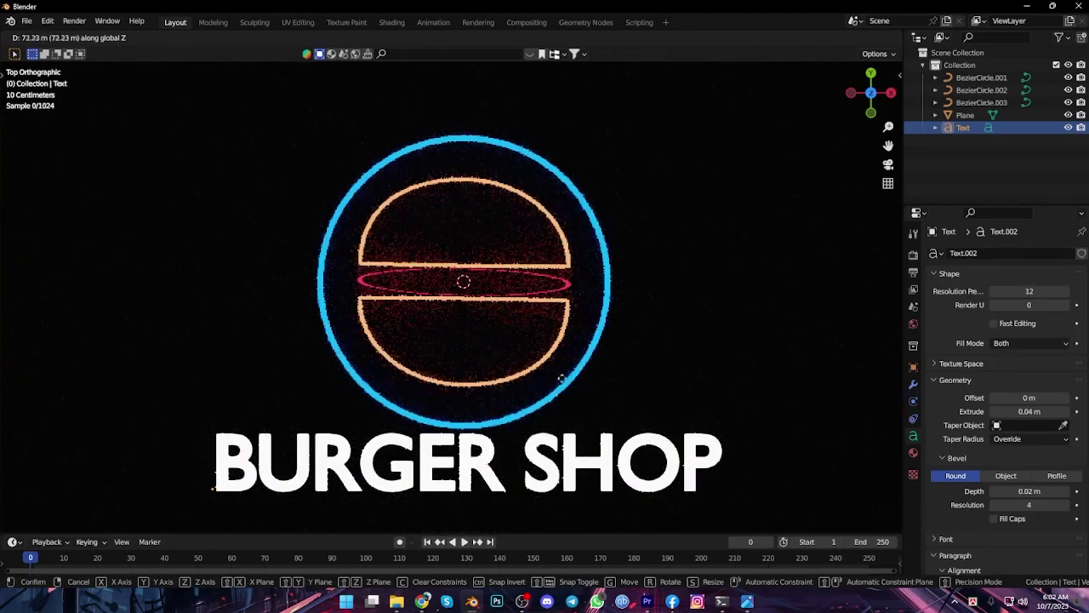
click(601, 462)
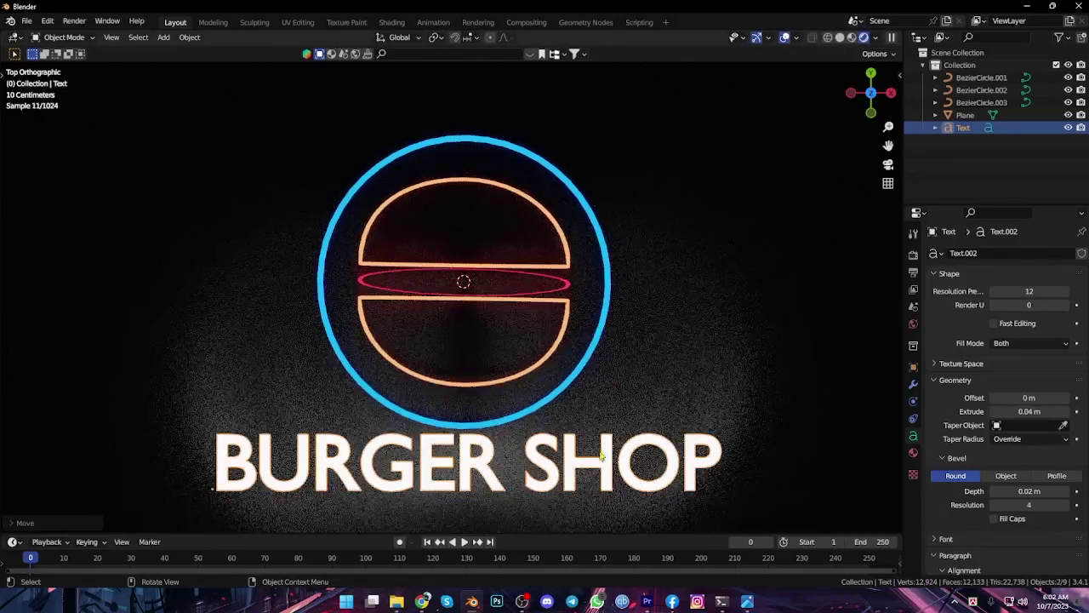
- Hide viewport overlays and scale the text slightly smaller
click(786, 39)
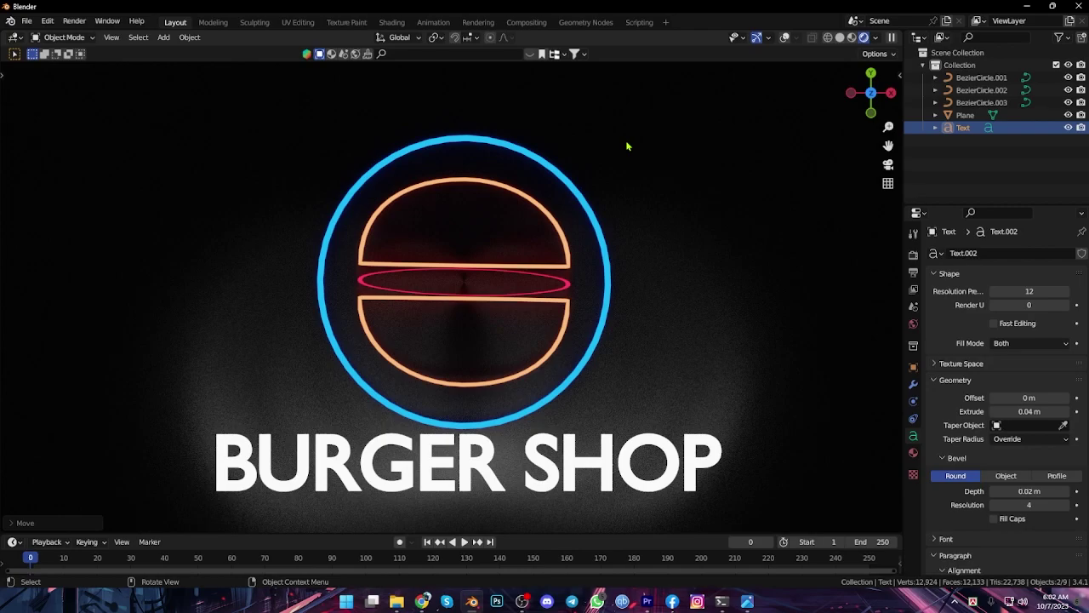
key(s)
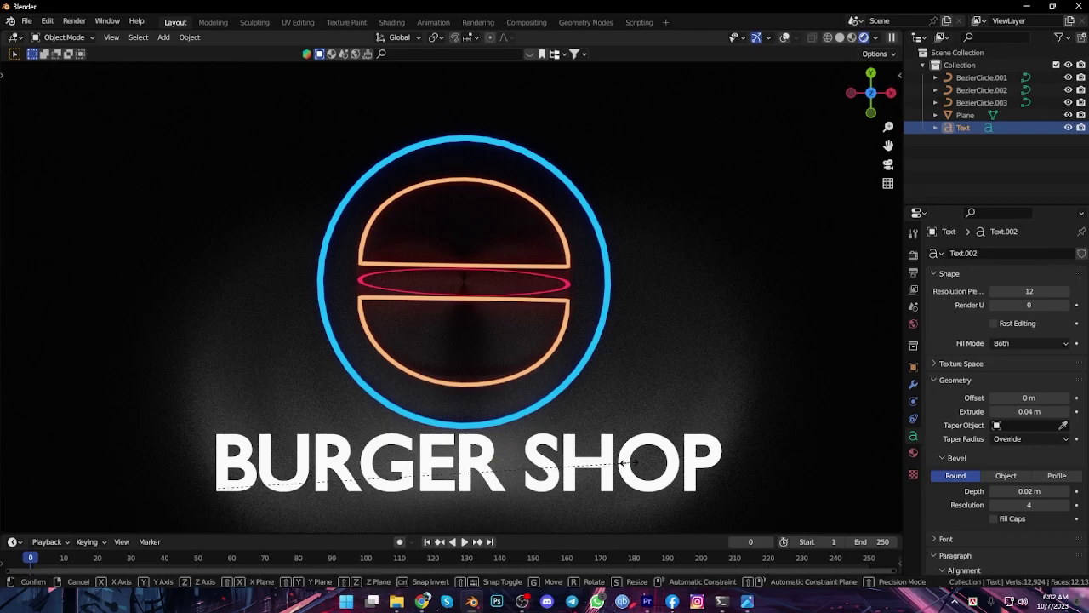
click(606, 465)
key(g)
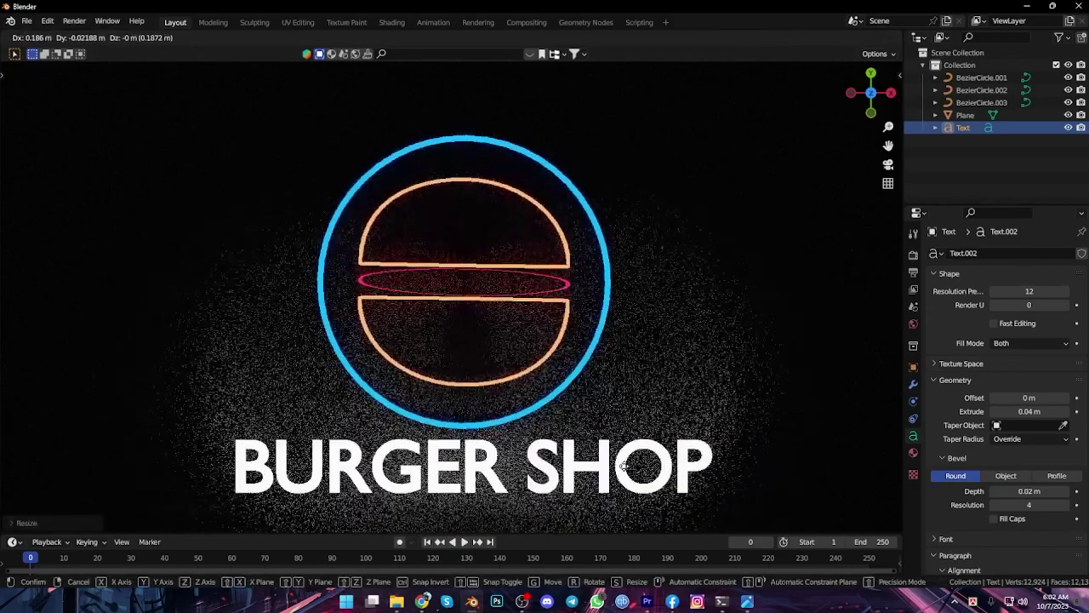